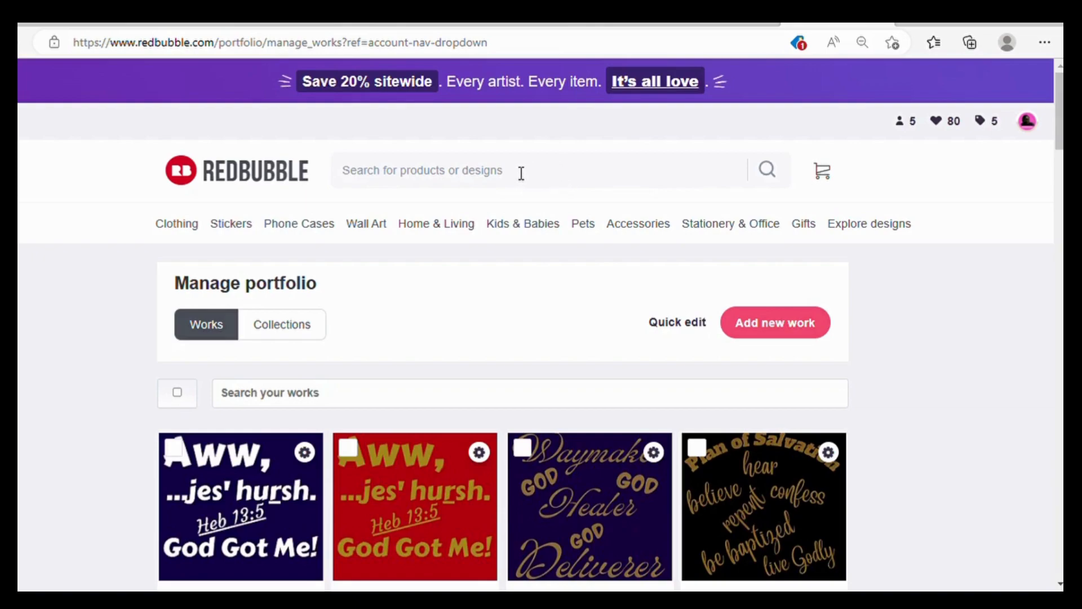
- Add a new work to the portfolio by uploading the "God is good all of the time!" design image
mouse_move(583, 223)
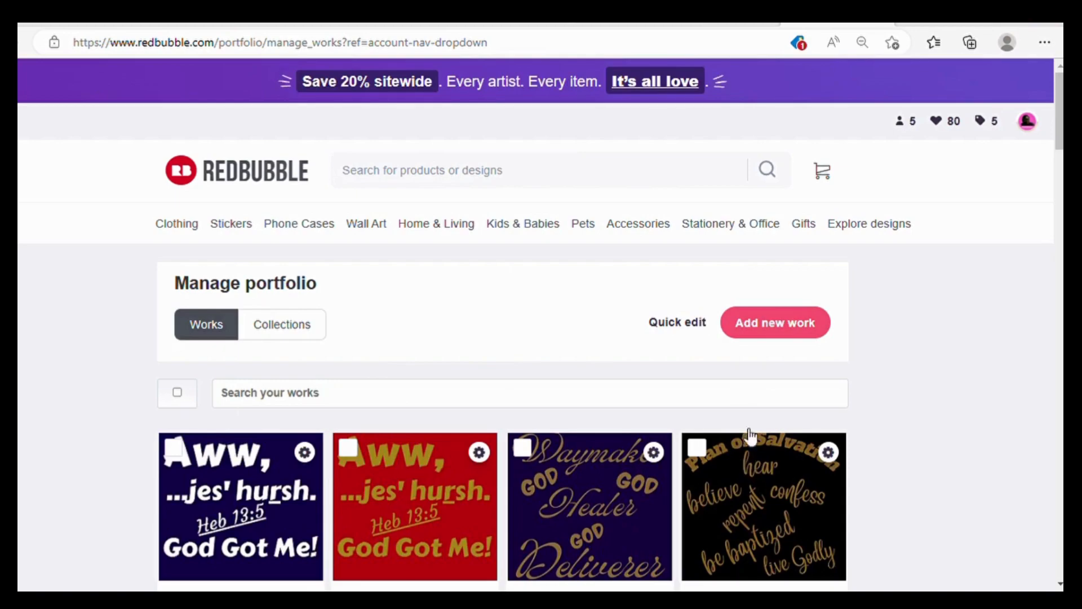
click(783, 337)
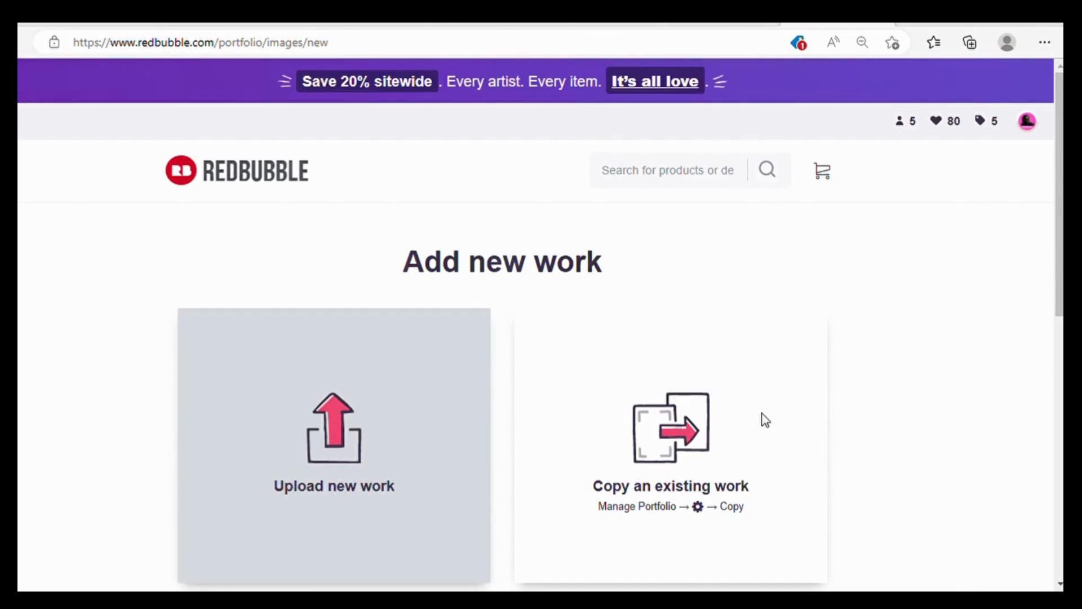
click(404, 476)
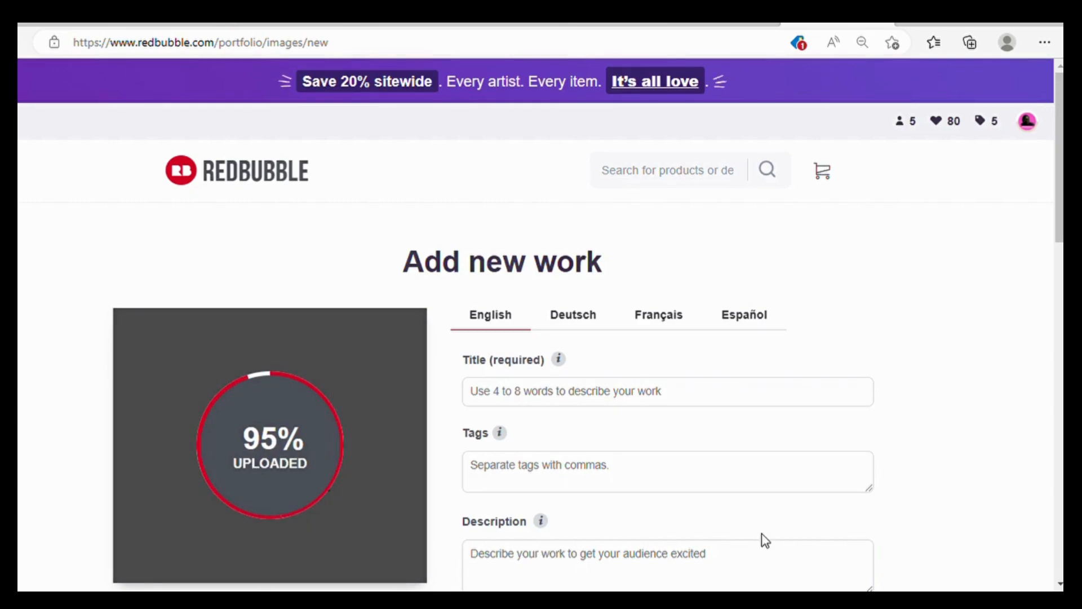
- Look through the product previews to check how the uploaded design sits on each product
scroll(905, 513, down, 1)
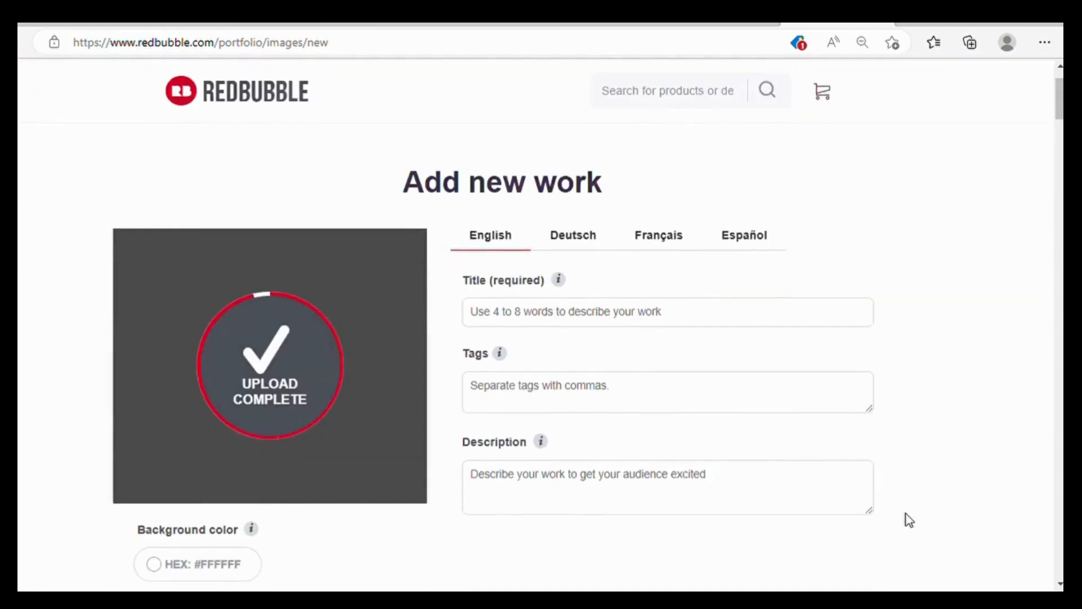
scroll(909, 519, down, 1)
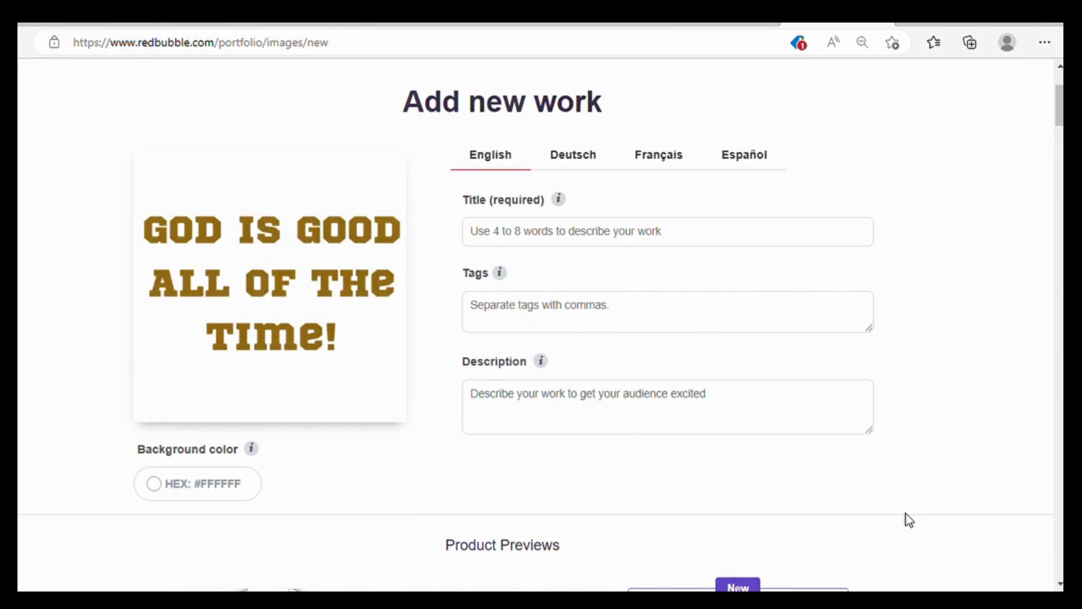
scroll(330, 324, down, 2)
scroll(330, 329, down, 10)
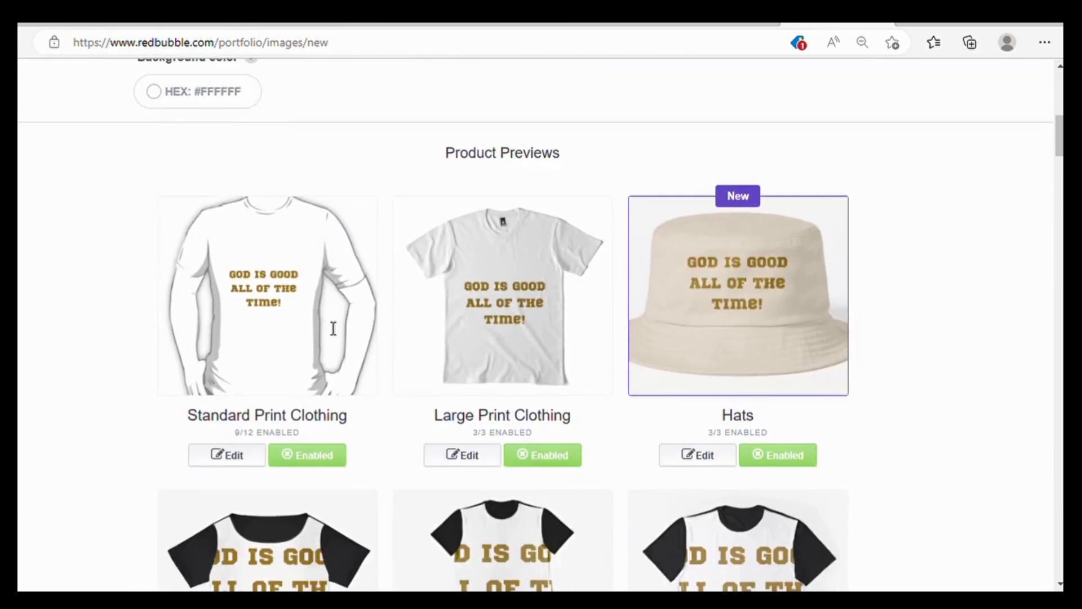
scroll(332, 329, down, 12)
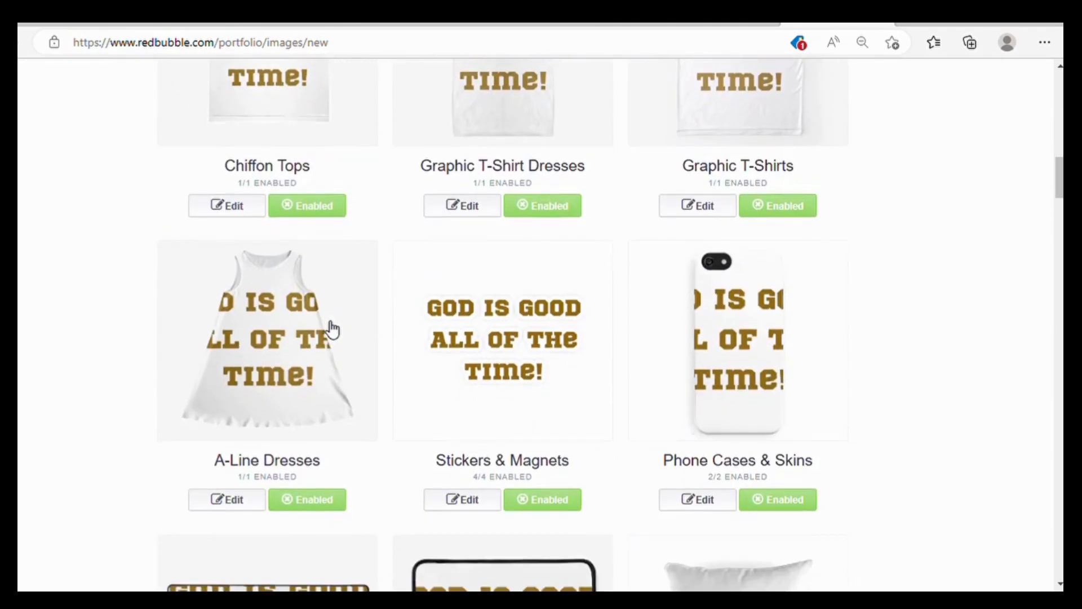
scroll(332, 328, down, 13)
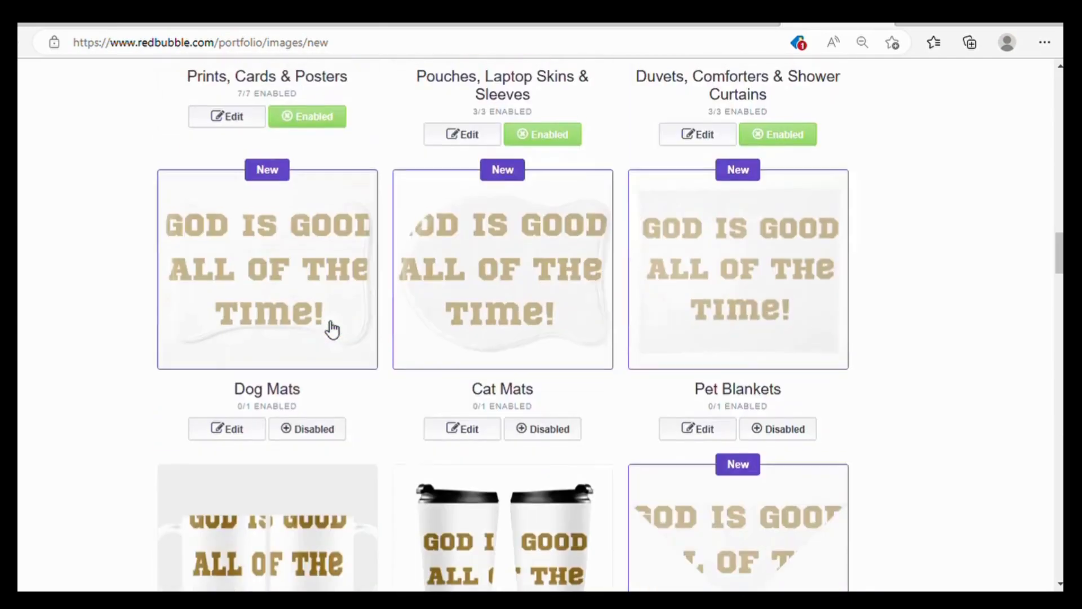
scroll(332, 328, up, 20)
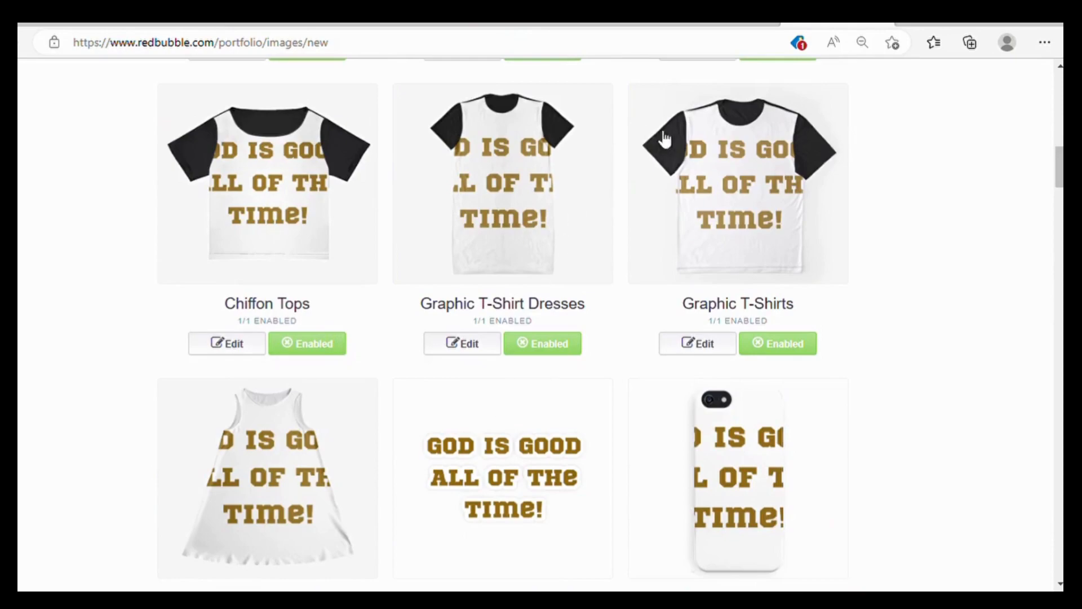
scroll(676, 215, up, 3)
scroll(615, 391, up, 6)
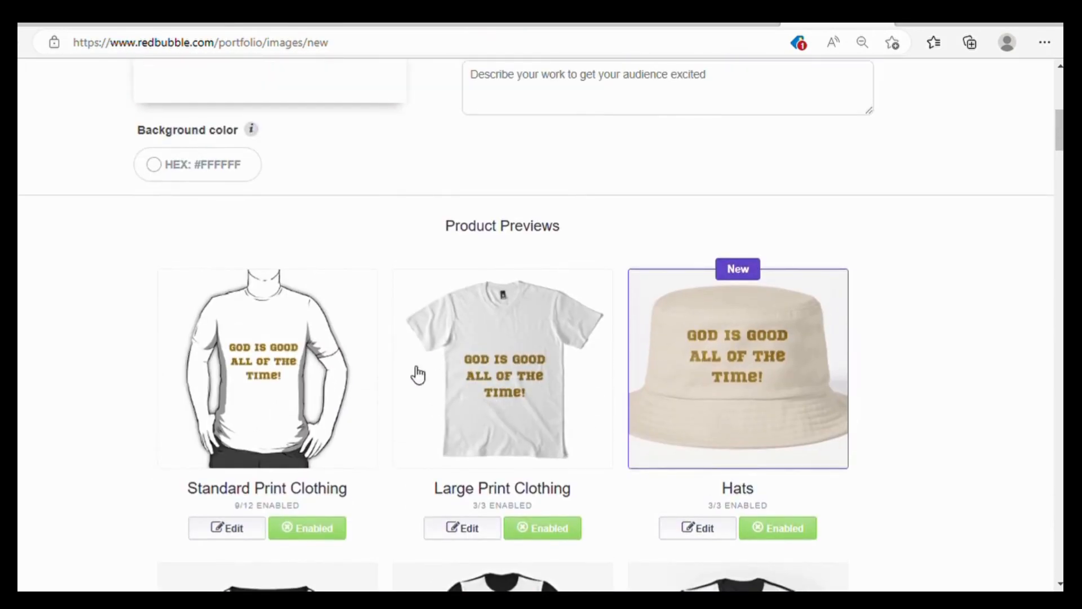
scroll(484, 395, up, 7)
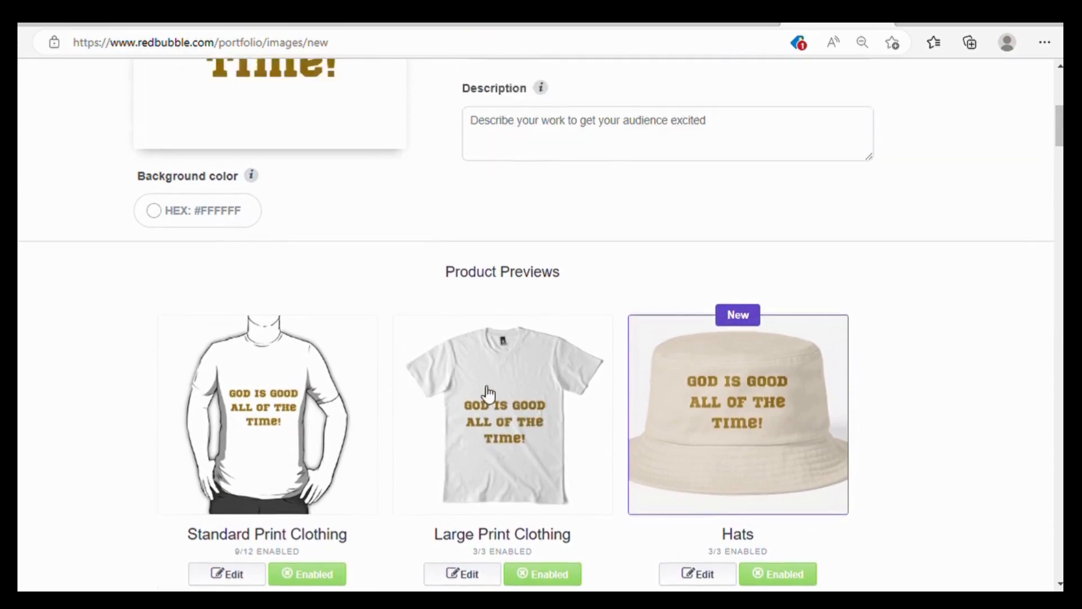
- Set the work's background color to near-black #070707 and check it on the clothing previews
scroll(271, 420, down, 3)
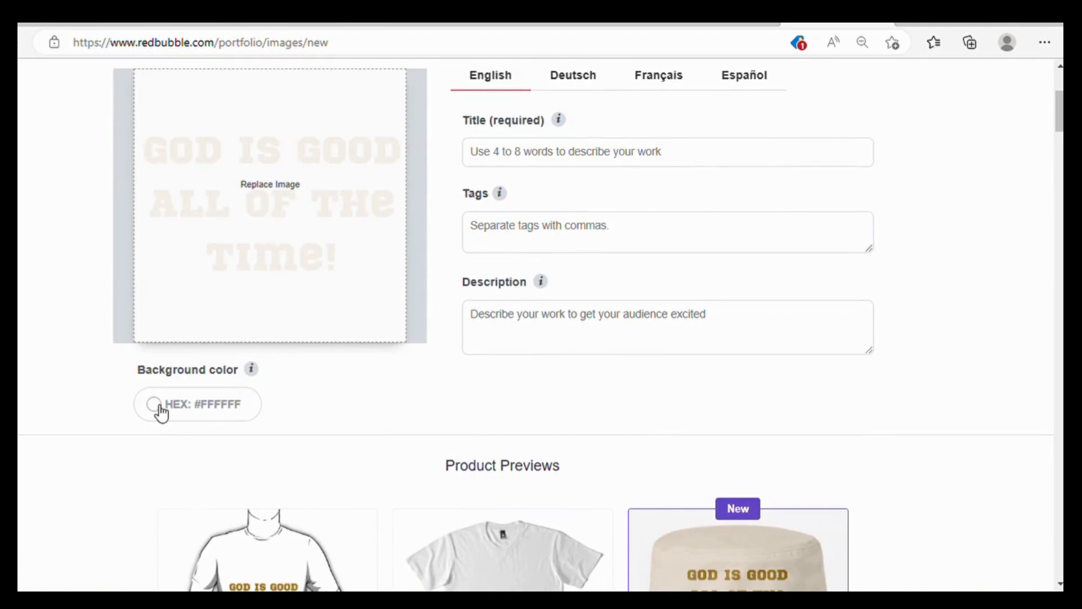
click(160, 407)
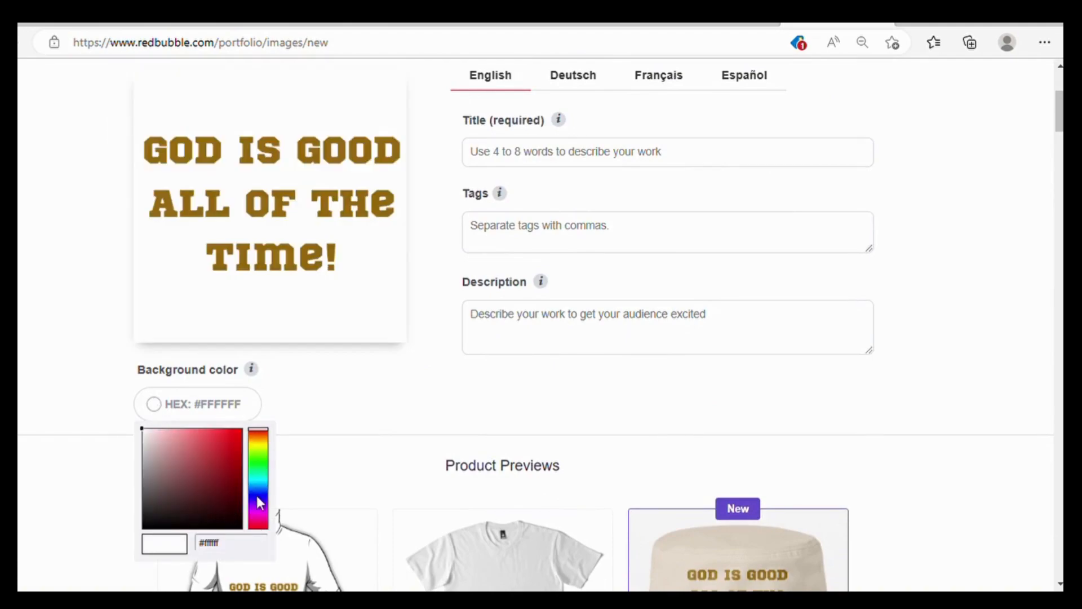
click(253, 500)
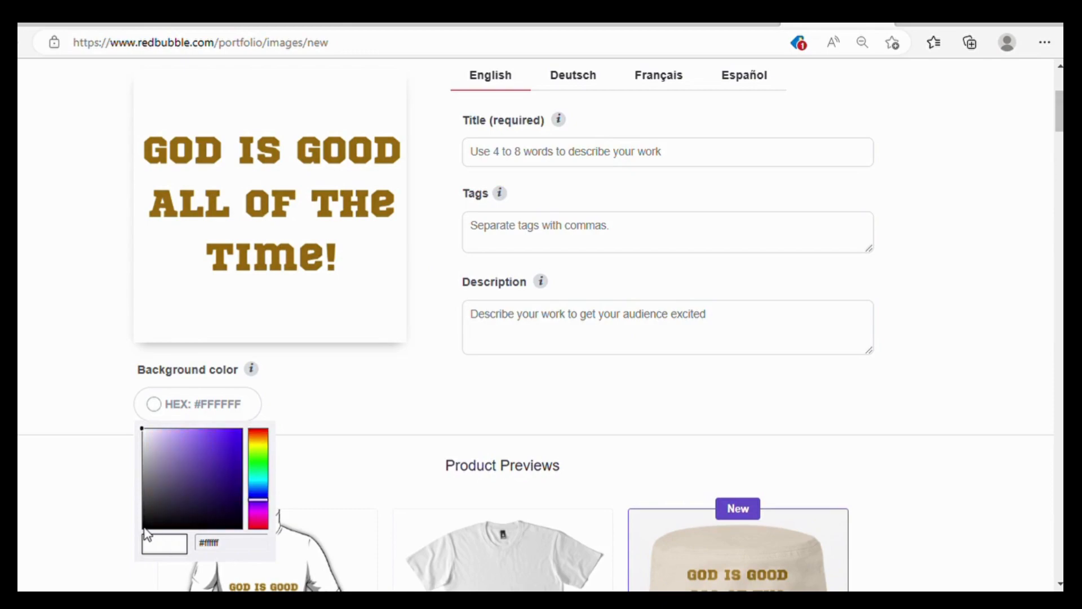
click(144, 526)
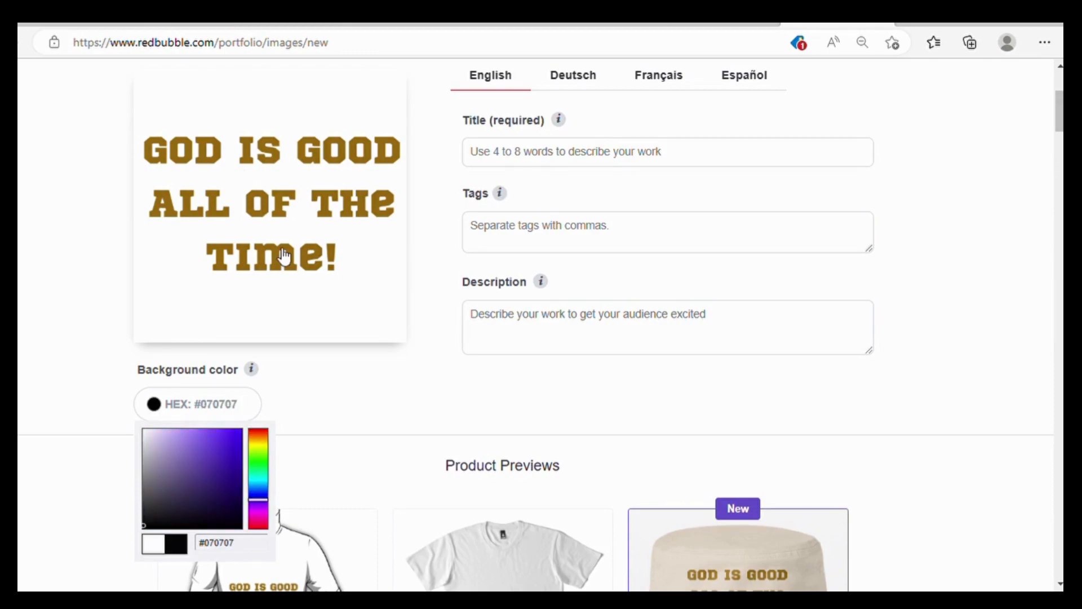
scroll(482, 460, down, 3)
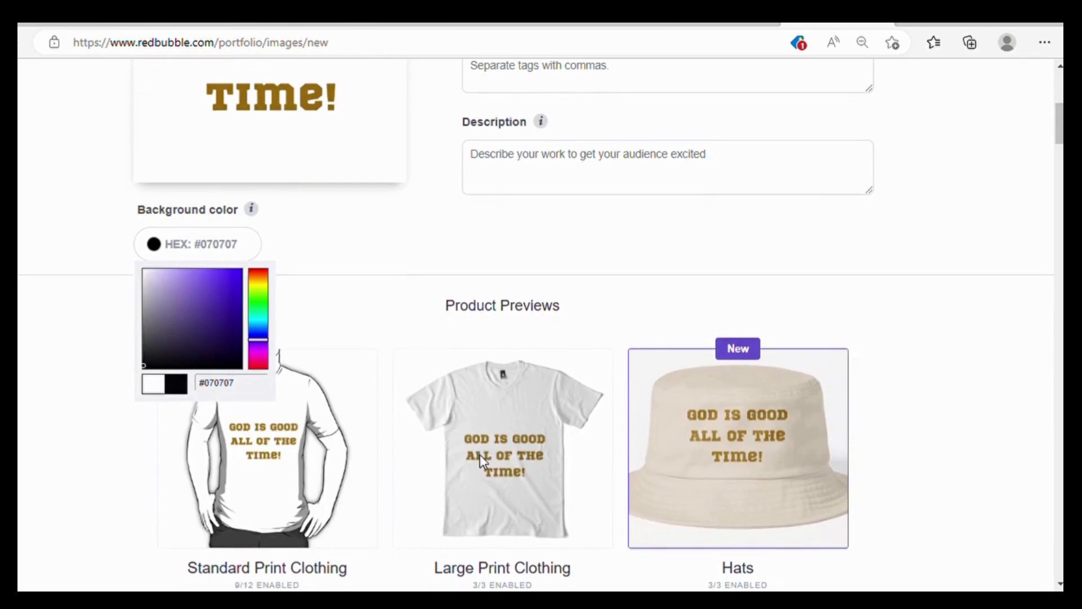
click(350, 323)
scroll(456, 353, down, 5)
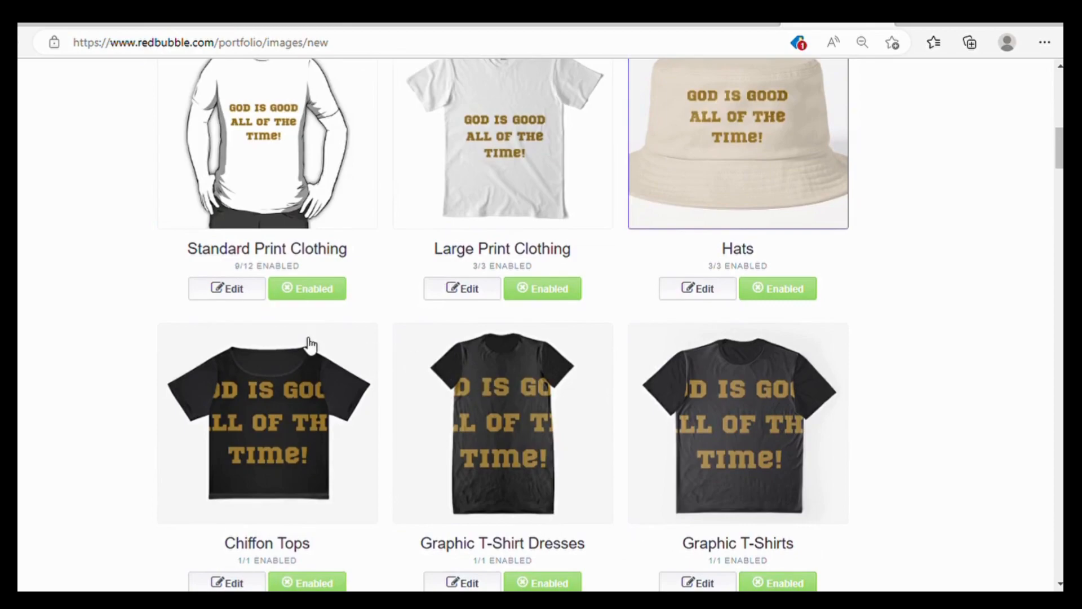
- Enter "God Is Good" as the English title of the work
scroll(310, 346, up, 4)
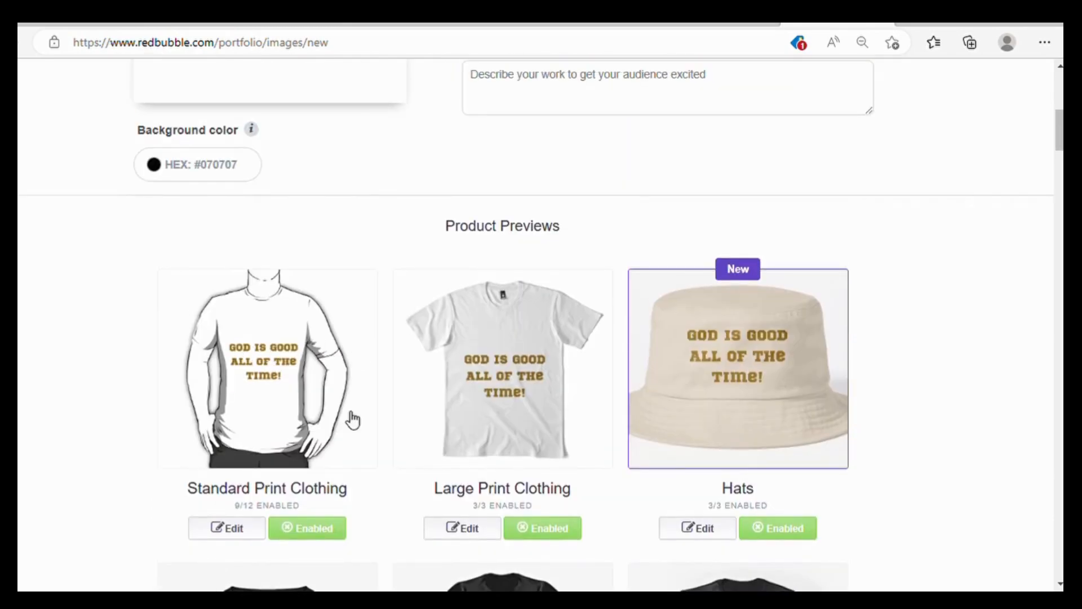
scroll(654, 513, up, 7)
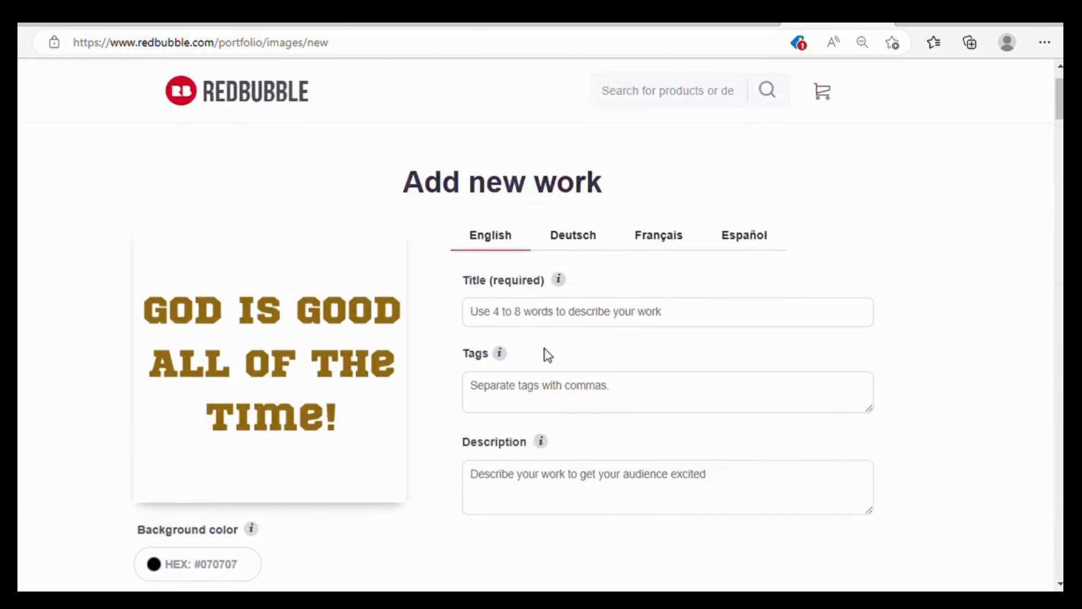
click(543, 313)
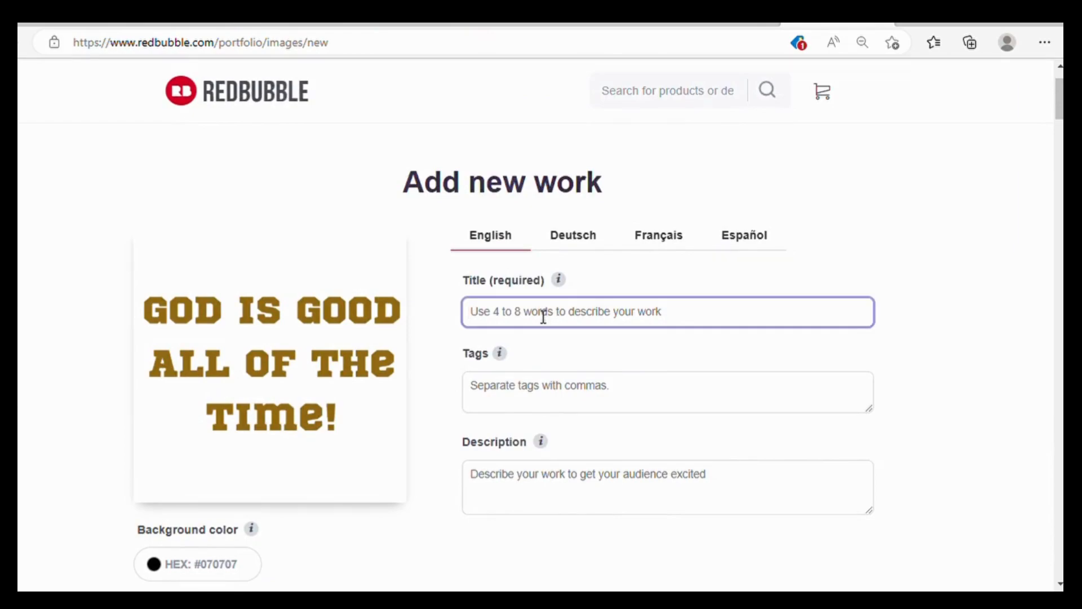
text(G)
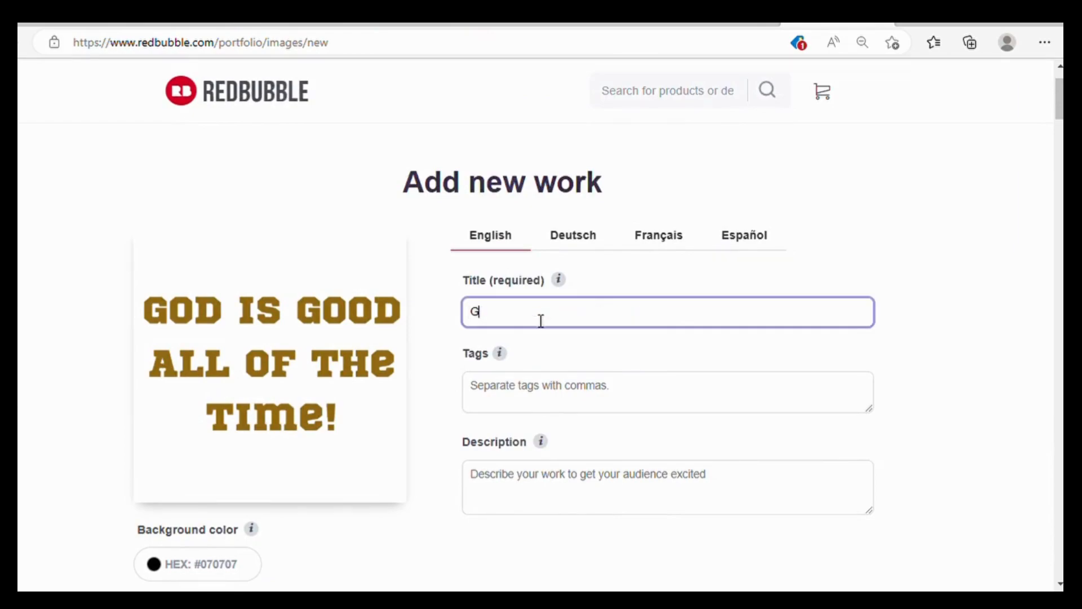
text(od s)
key(BackSpace)
text(s Good)
- Enter the tags "God is good, religious, religion," for the work
click(524, 407)
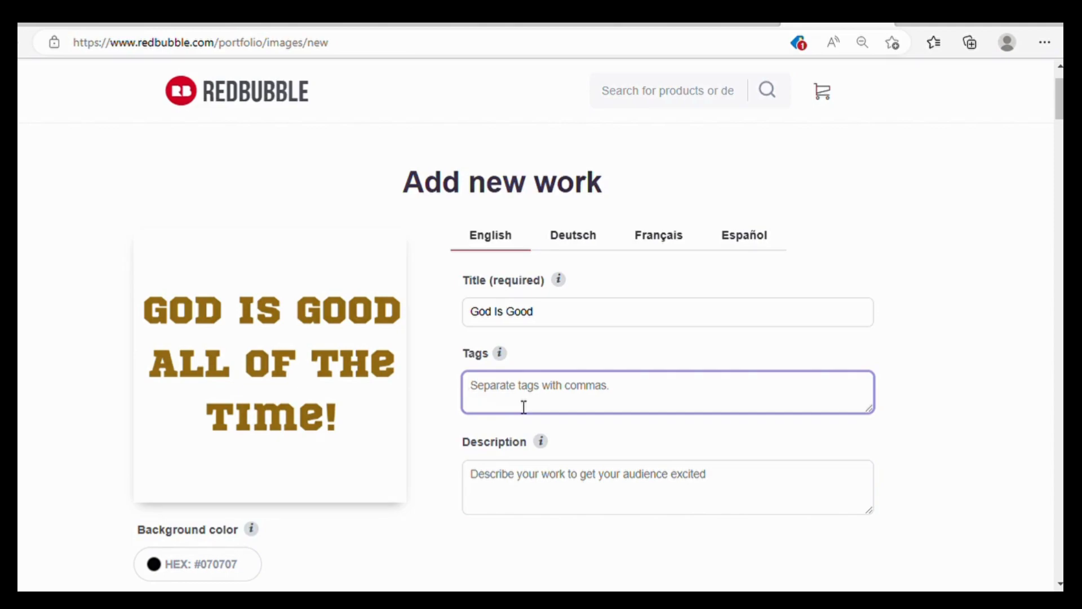
text(God is good, )
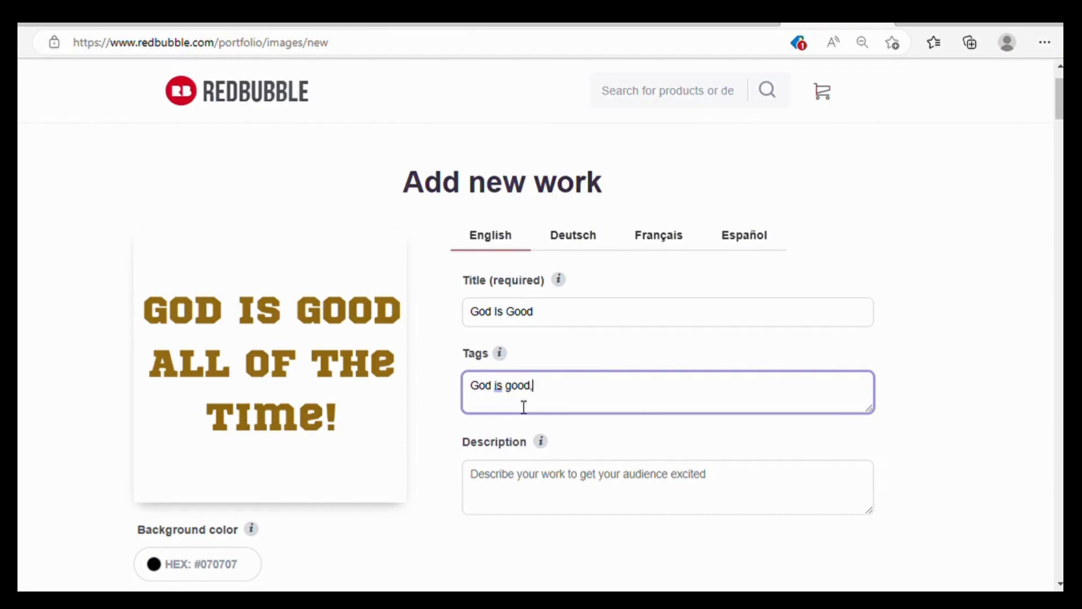
text(religi)
key(BackSpace)
key(BackSpace)
key(BackSpace)
text(igious, religion,)
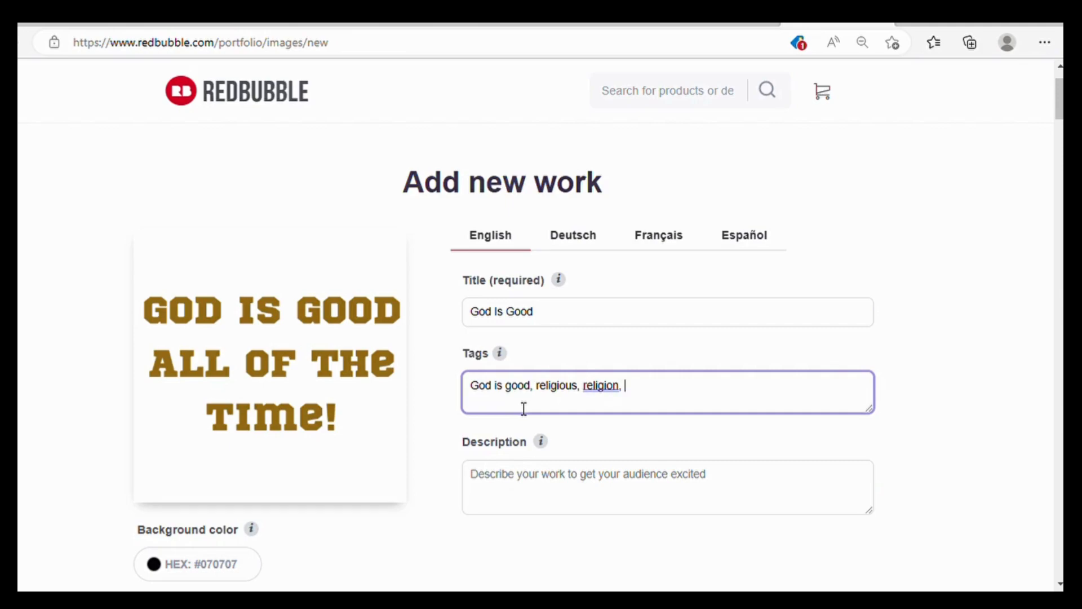
- Add the tags "churchy design, faith, believer," after the existing ones
text( churh)
key(BackSpace)
text(cy)
key(BackSpace)
text(hy design,)
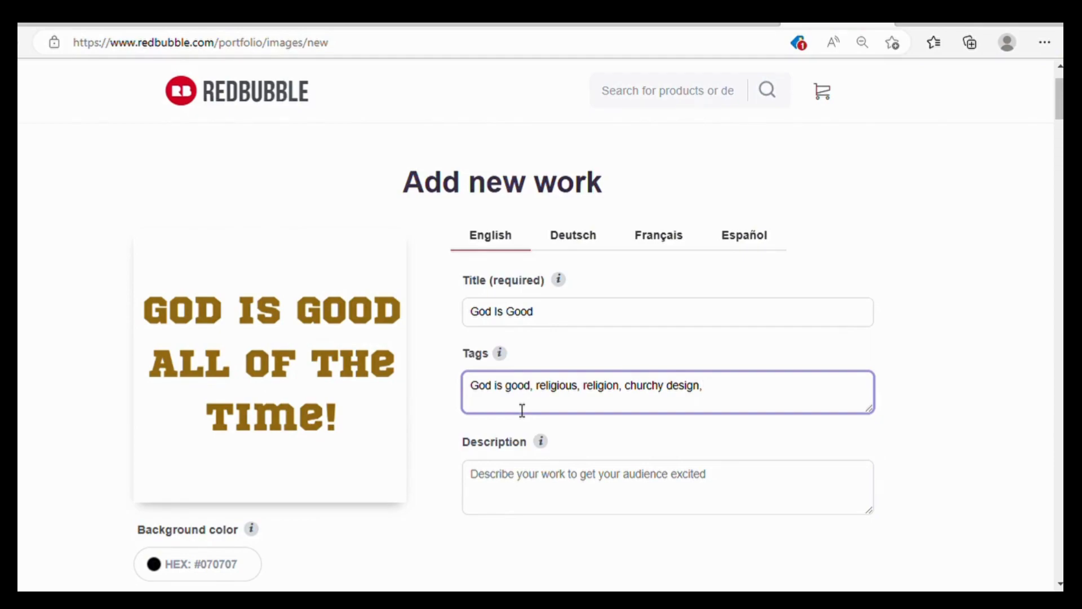
text(faith, be)
text(lie)
key(BackSpace)
text(ver,)
mouse_move(502, 356)
- Enter the description "Religious design. Gold text." for the work
click(530, 493)
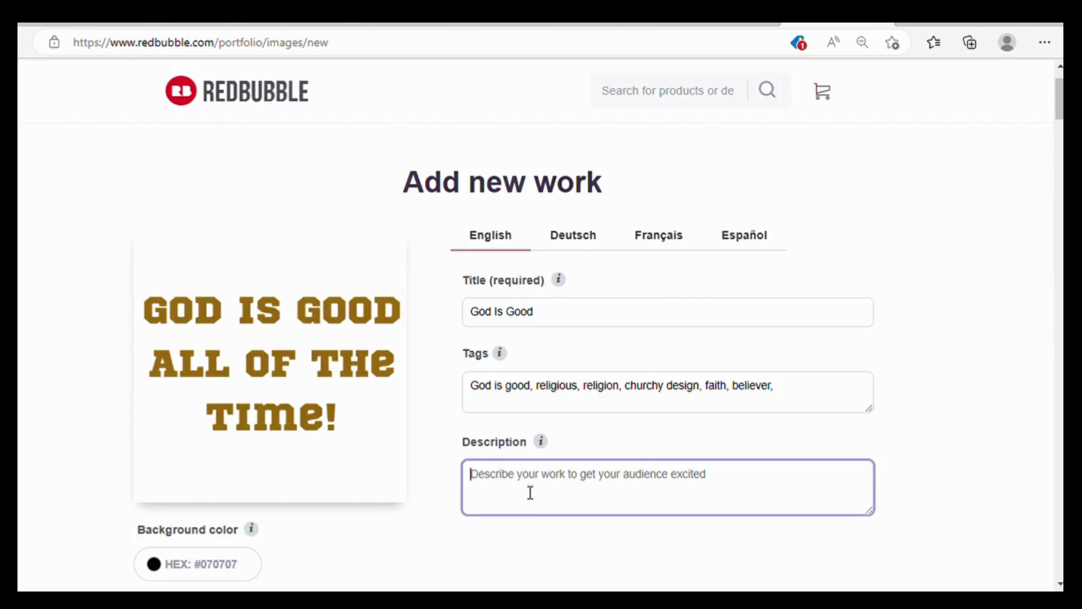
text(re)
key(BackSpace)
text(Religious design. Gold text.)
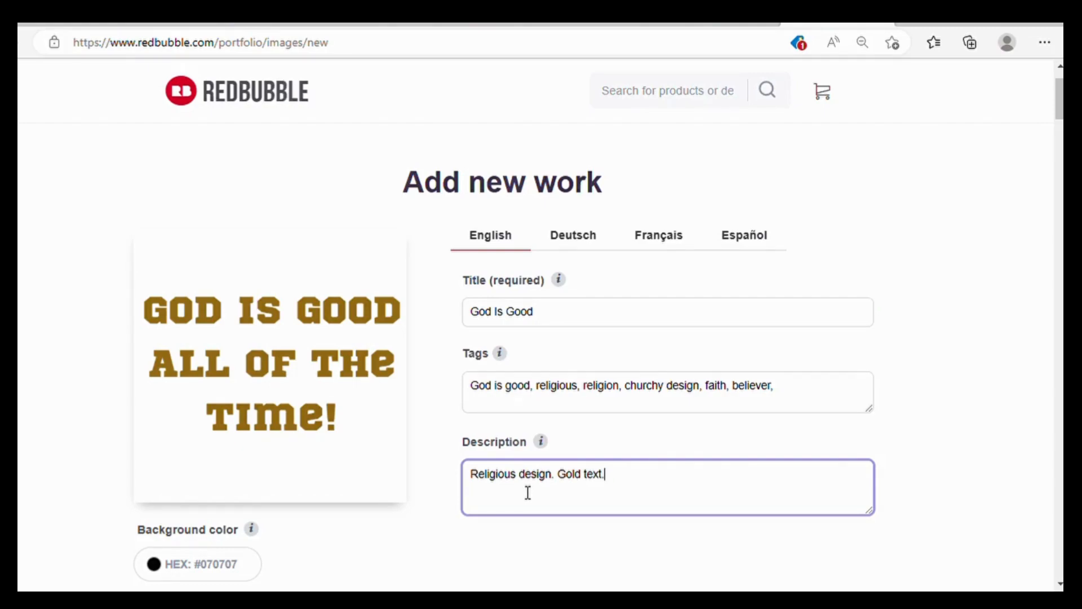
- Open Standard Print Clothing for editing and move the design up to the top of the shirt's front print area, centered
scroll(510, 490, down, 10)
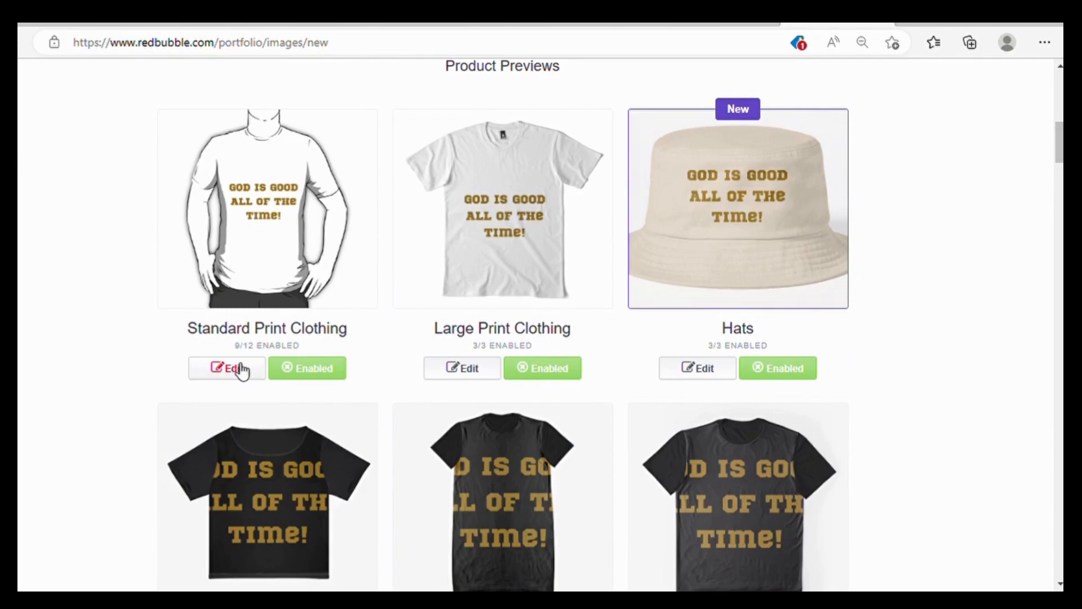
click(243, 372)
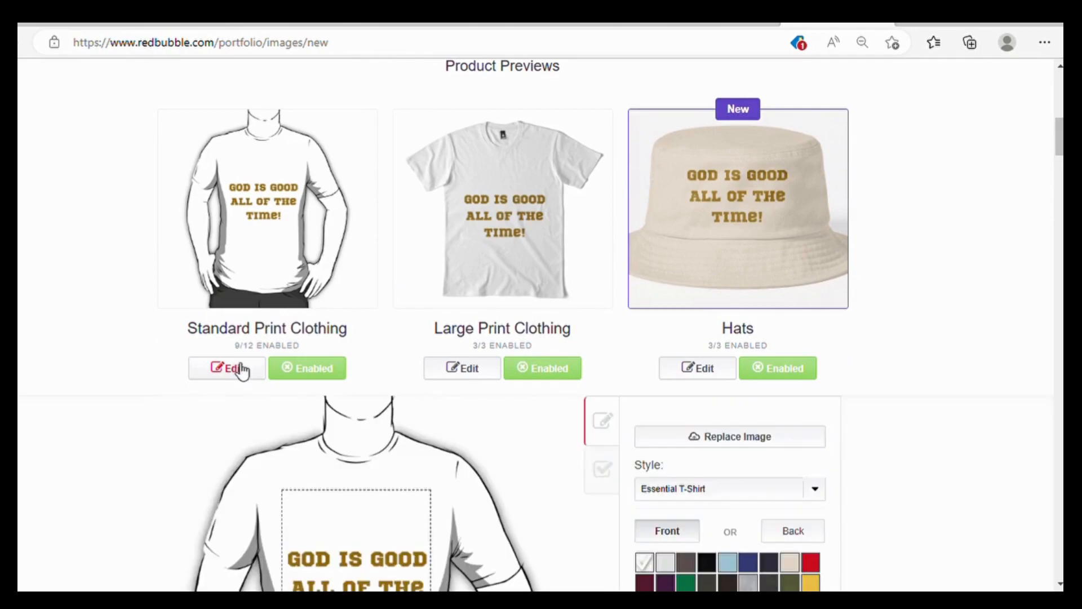
scroll(553, 530, down, 3)
drag(382, 457, 381, 402)
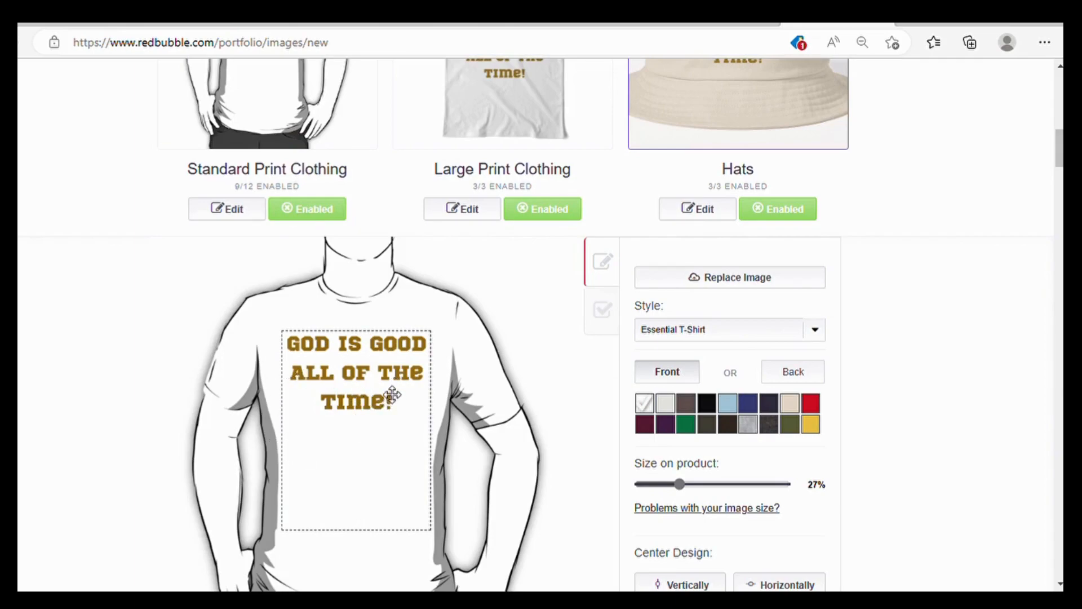
mouse_move(356, 385)
mouse_down()
mouse_move(366, 438)
mouse_move(363, 377)
mouse_up()
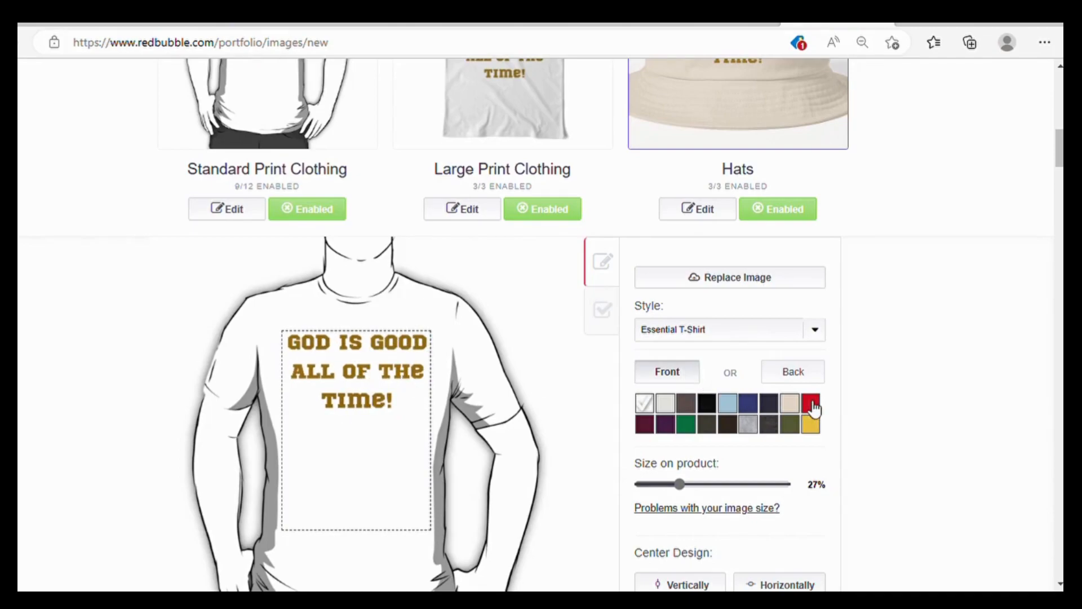
- Try black and blue for the Essential T-Shirt, set its default color to dark navy, and apply the Standard Print Clothing changes
click(707, 404)
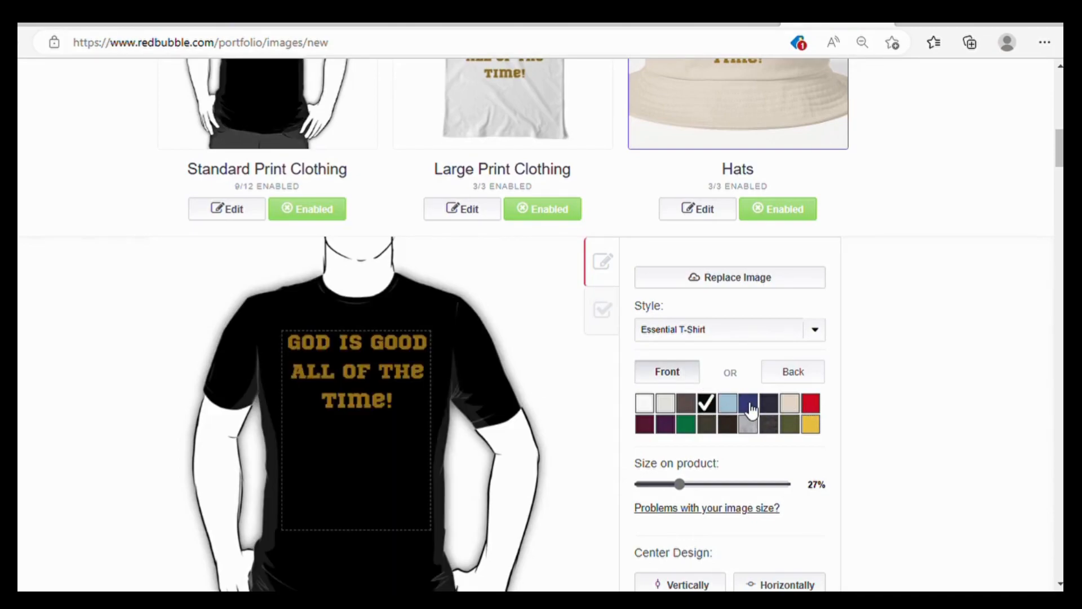
click(750, 405)
click(770, 411)
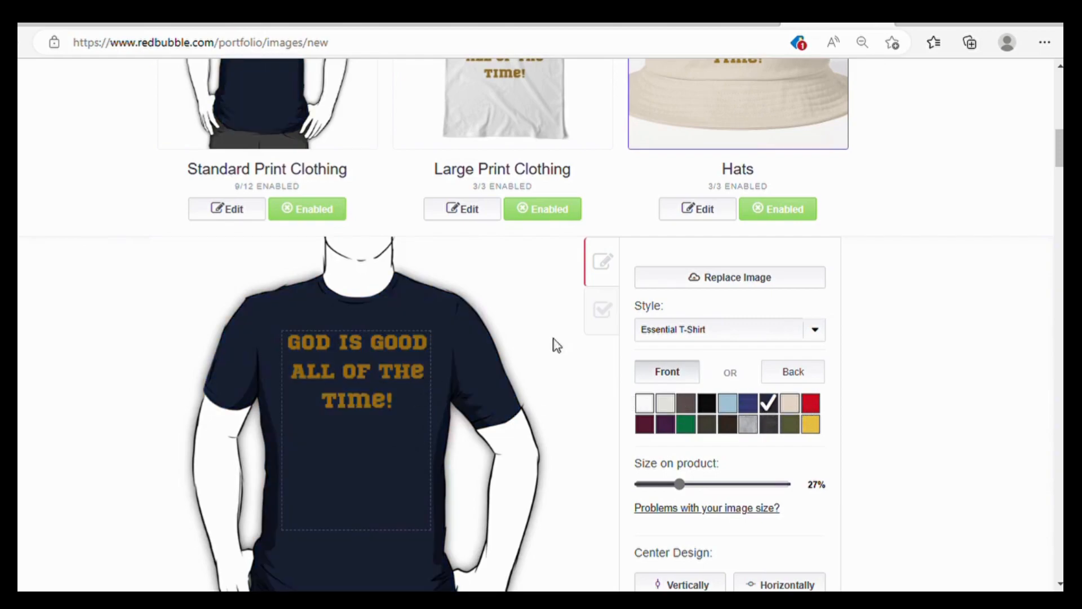
scroll(776, 324, down, 3)
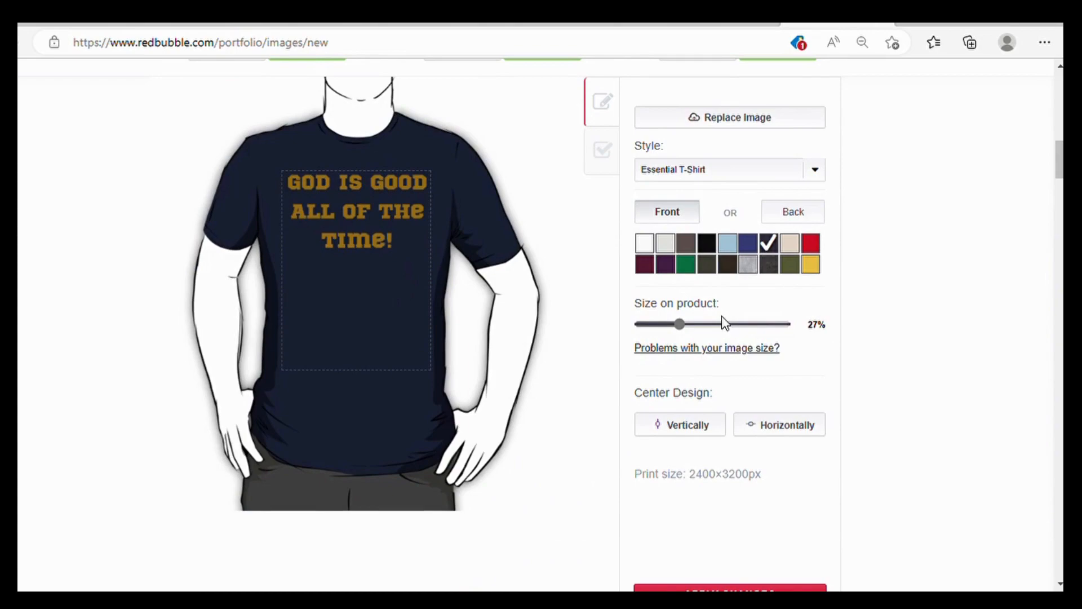
scroll(699, 456, down, 2)
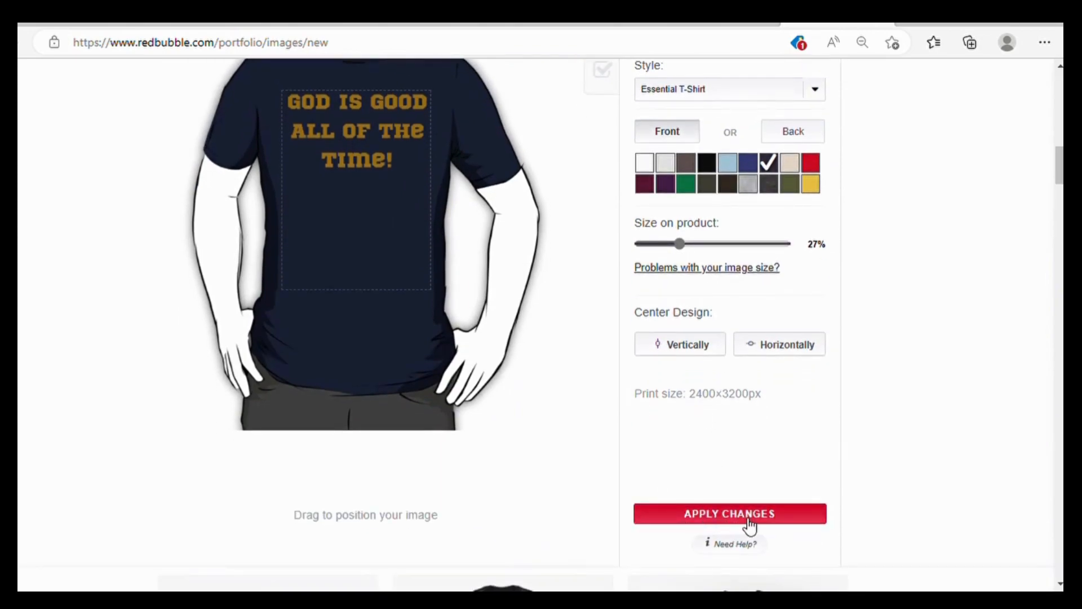
click(733, 516)
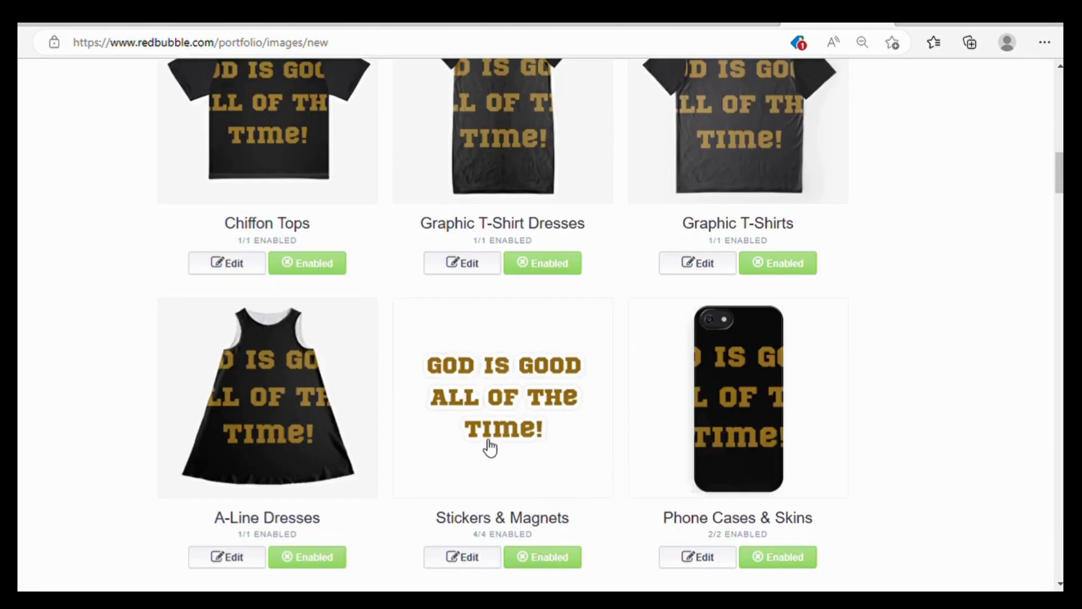
- Open Large Print Clothing for editing and move the design up to the top of the shirt's print area
scroll(619, 445, up, 12)
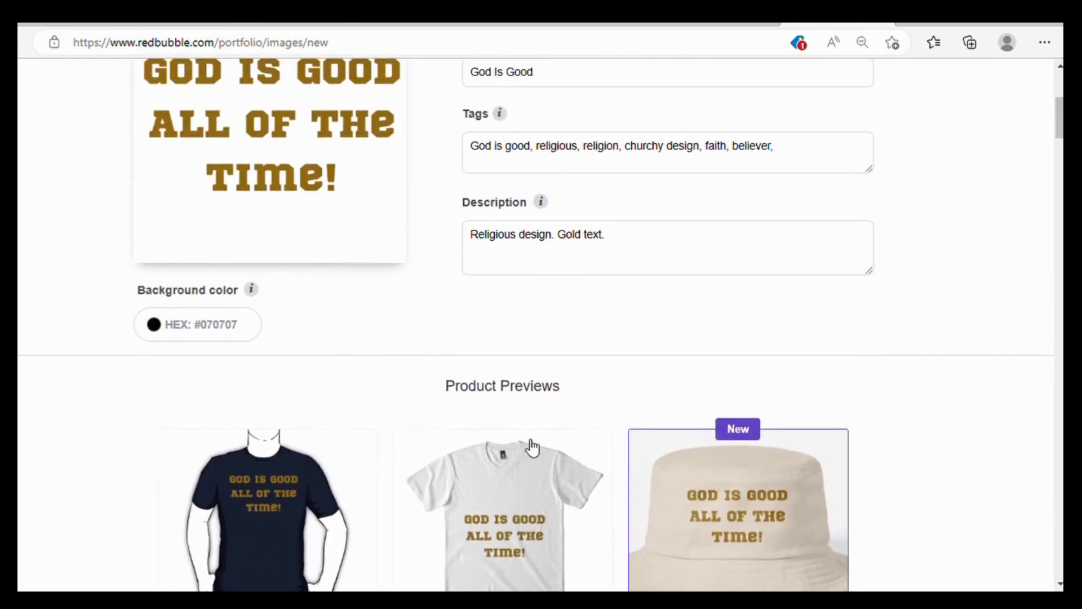
scroll(546, 449, down, 4)
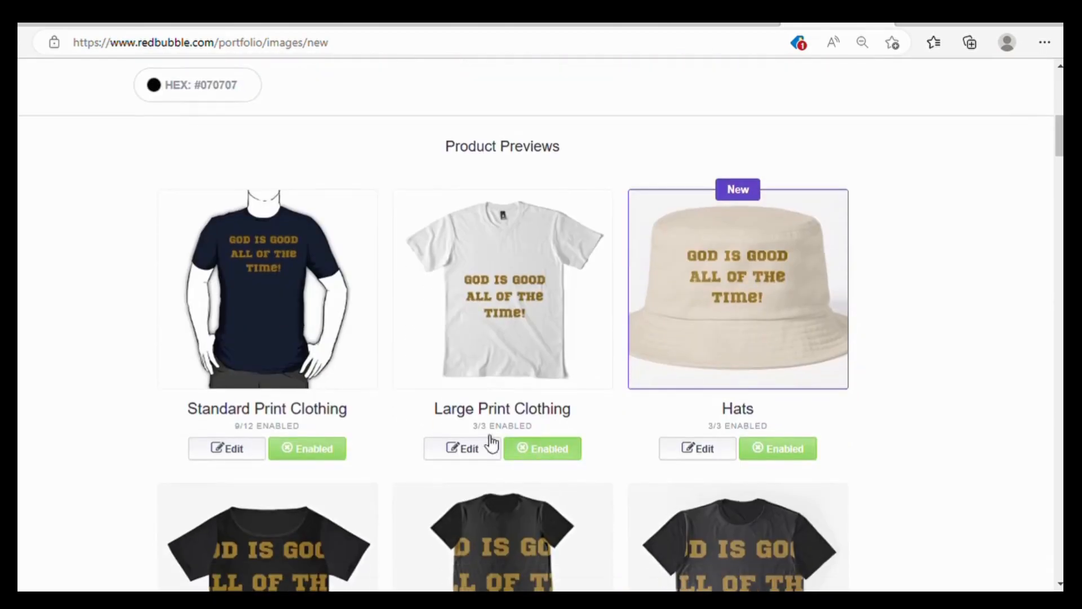
click(471, 450)
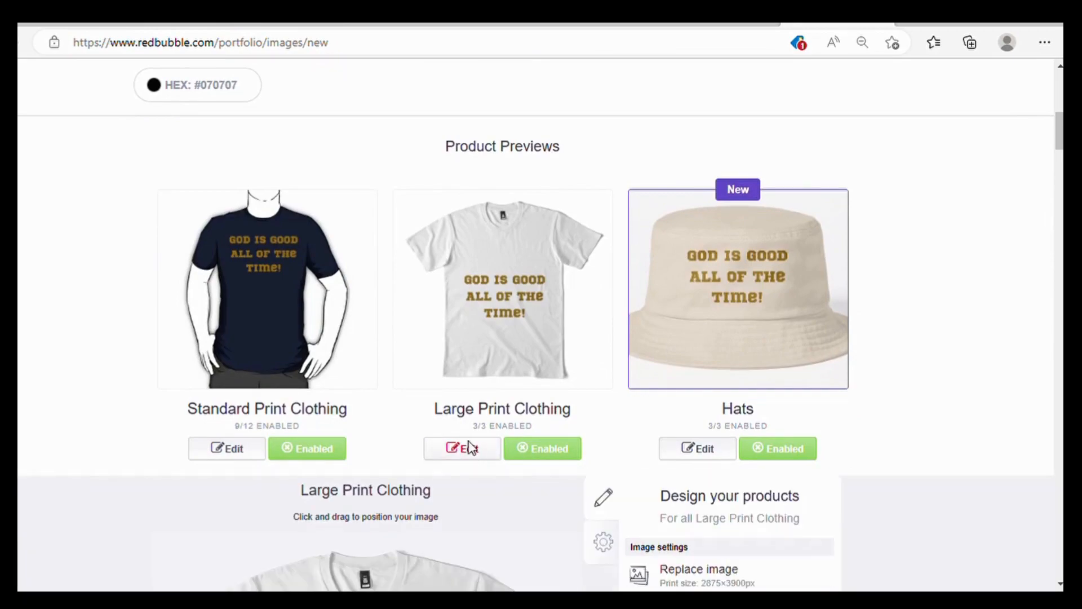
click(466, 448)
scroll(466, 445, up, 3)
scroll(466, 338, down, 6)
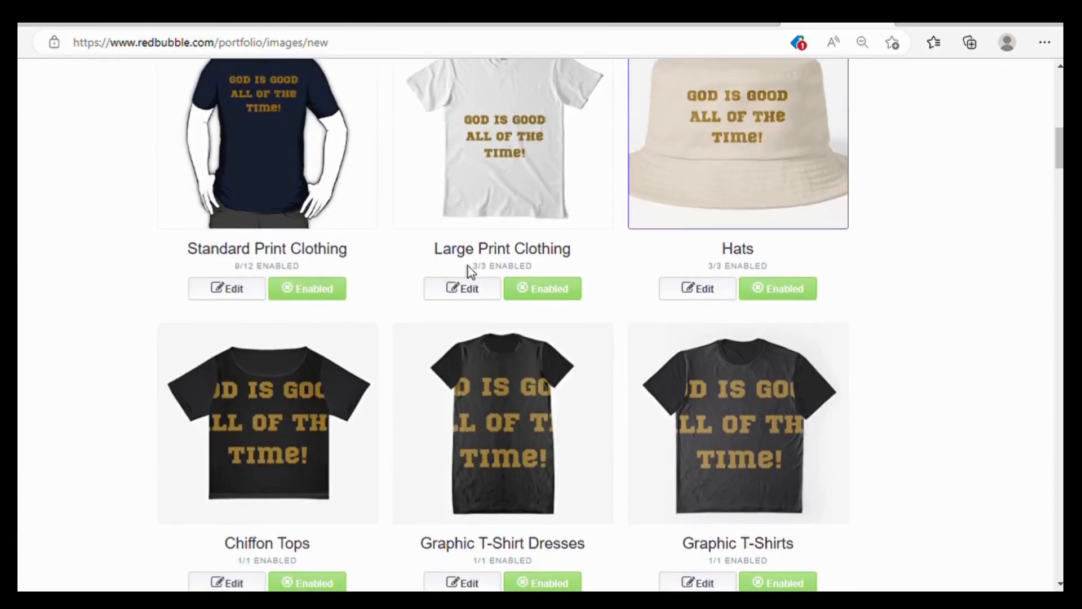
click(473, 289)
scroll(361, 524, down, 3)
drag(369, 510, 374, 429)
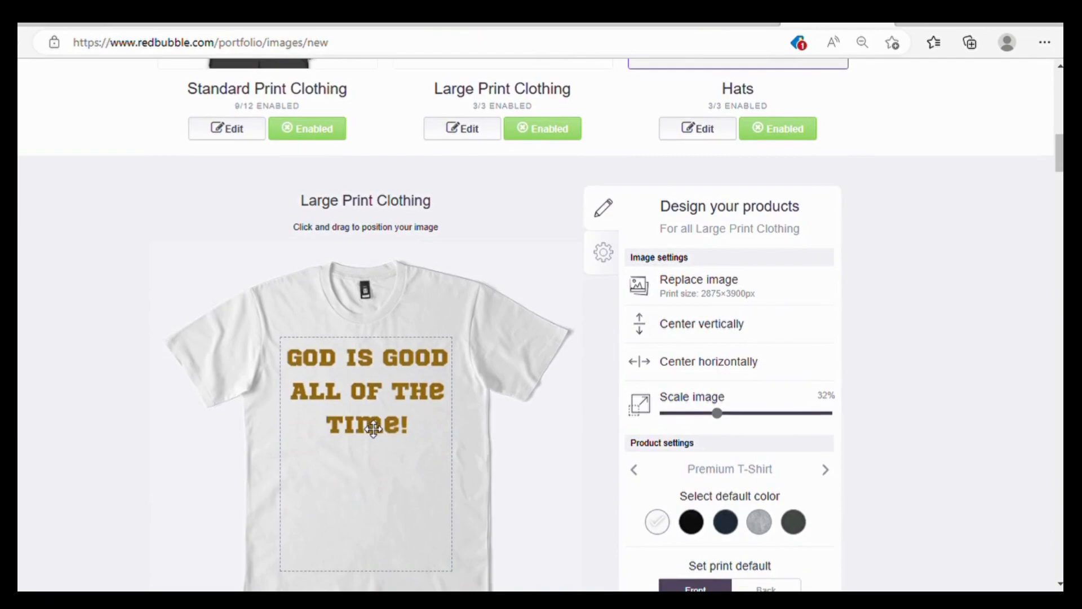
- Compare the Premium T-Shirt's darker colors and set its default color to the light heather gray
click(692, 525)
click(760, 526)
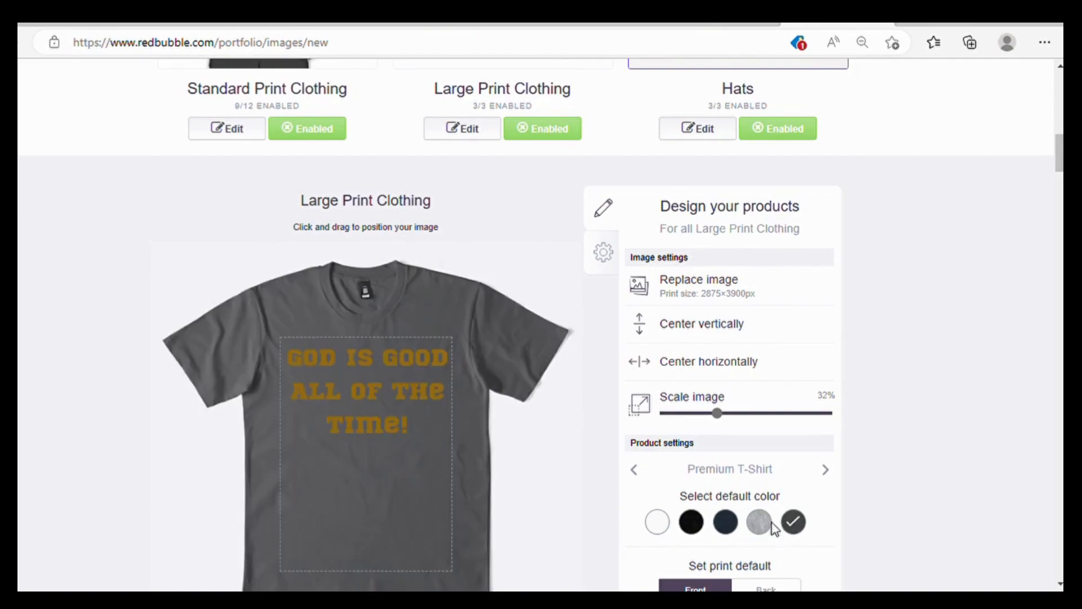
click(760, 523)
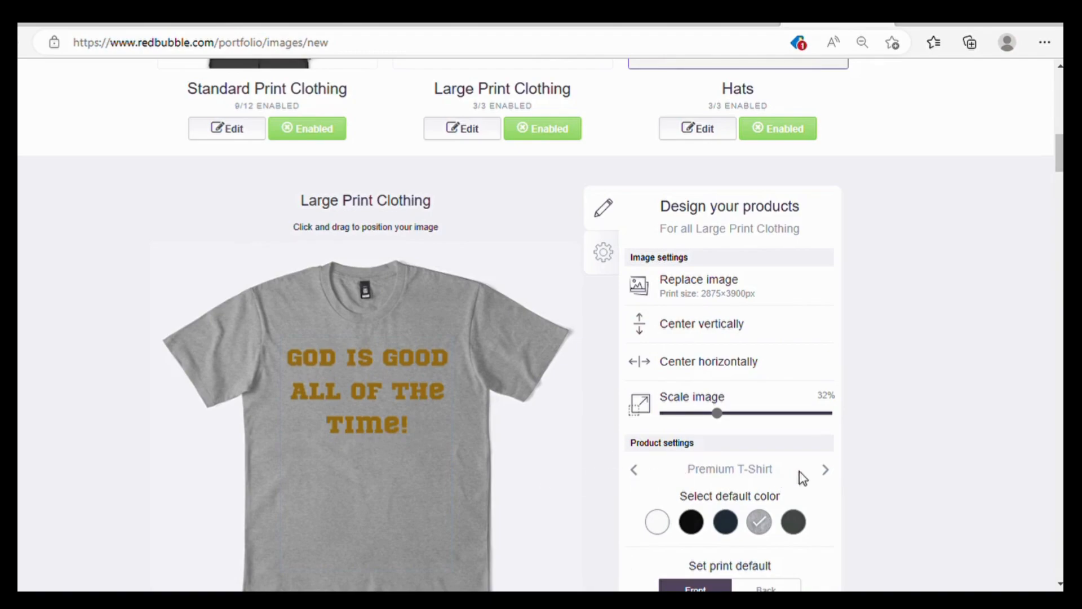
- Check how the design sits on the Premium Scoop T-Shirt and Long T-Shirt, and return to the Premium T-Shirt
click(831, 476)
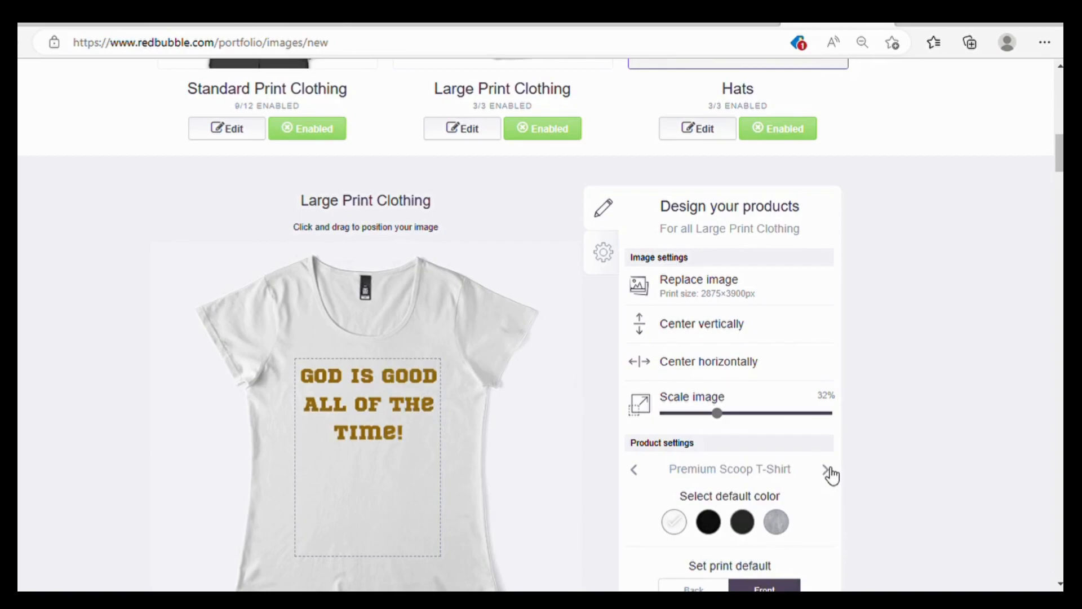
click(831, 477)
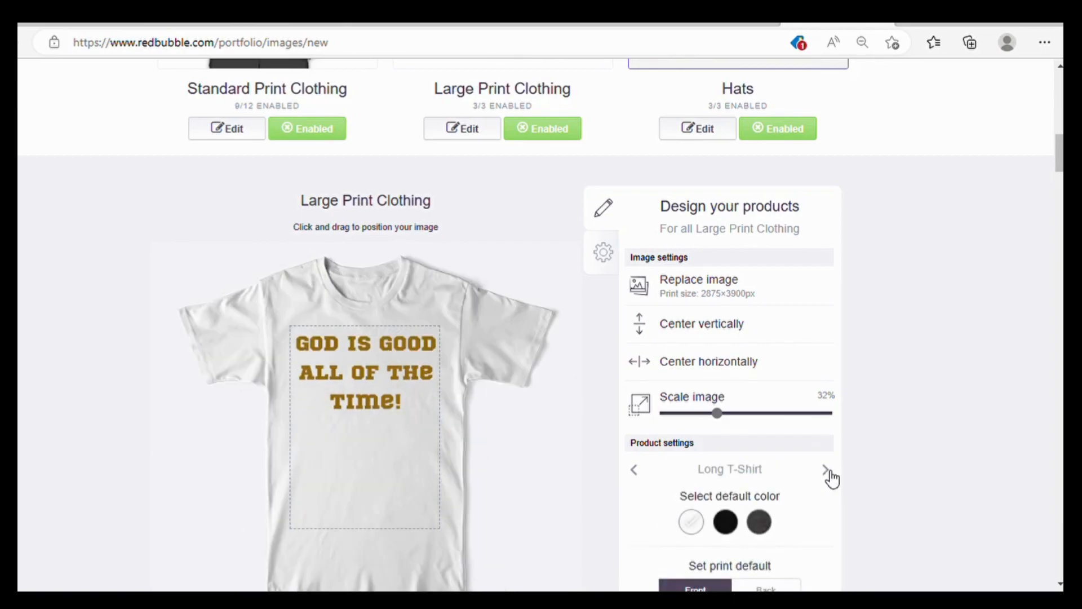
click(637, 471)
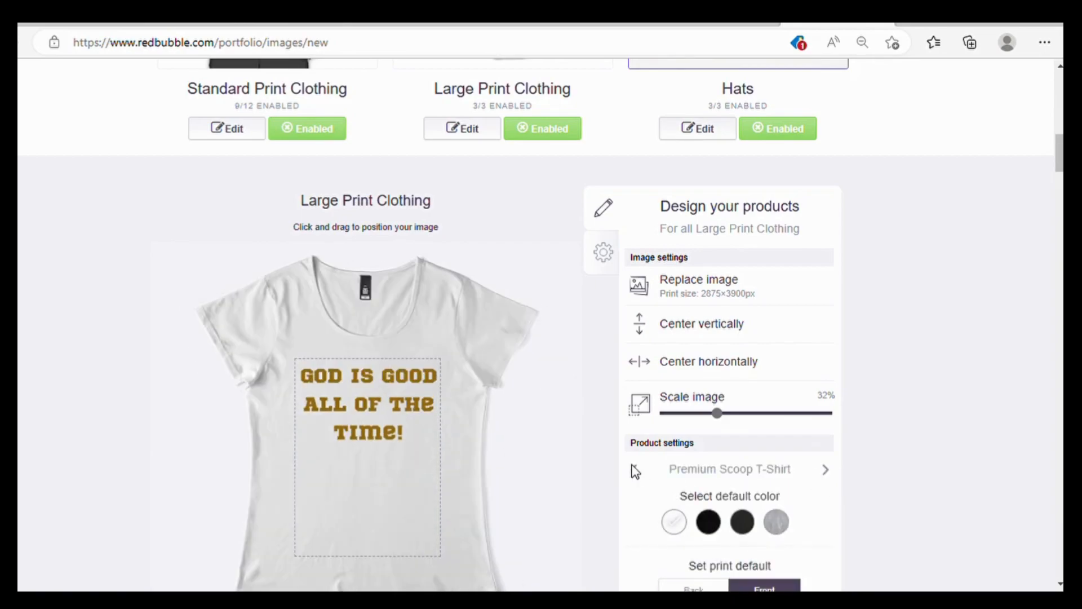
click(637, 471)
click(638, 472)
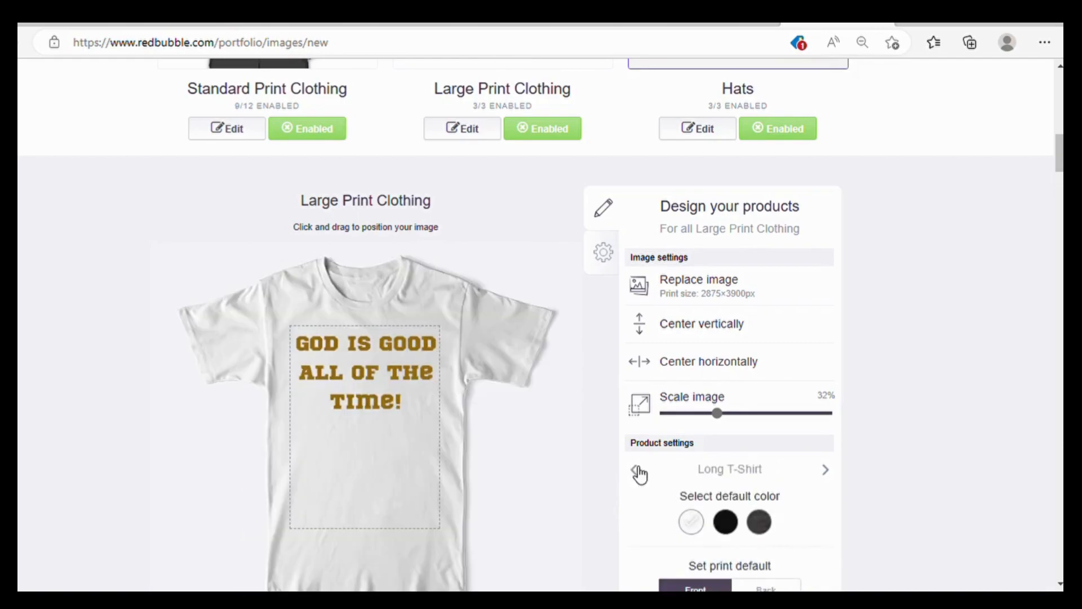
click(826, 470)
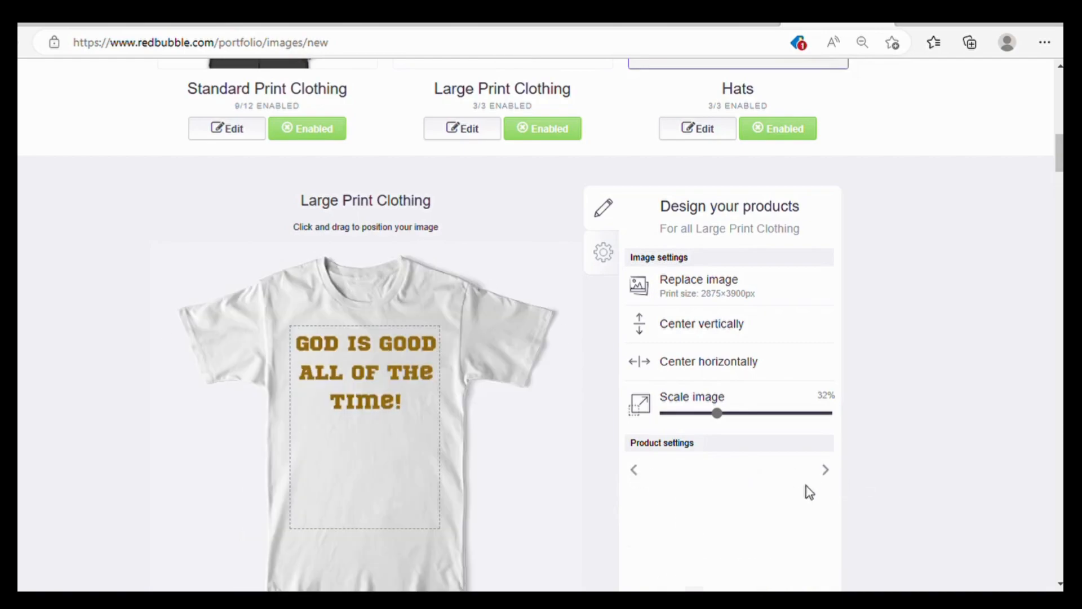
- Apply the Large Print Clothing changes and open Hats for editing
scroll(802, 495, down, 1)
scroll(801, 494, down, 2)
click(729, 420)
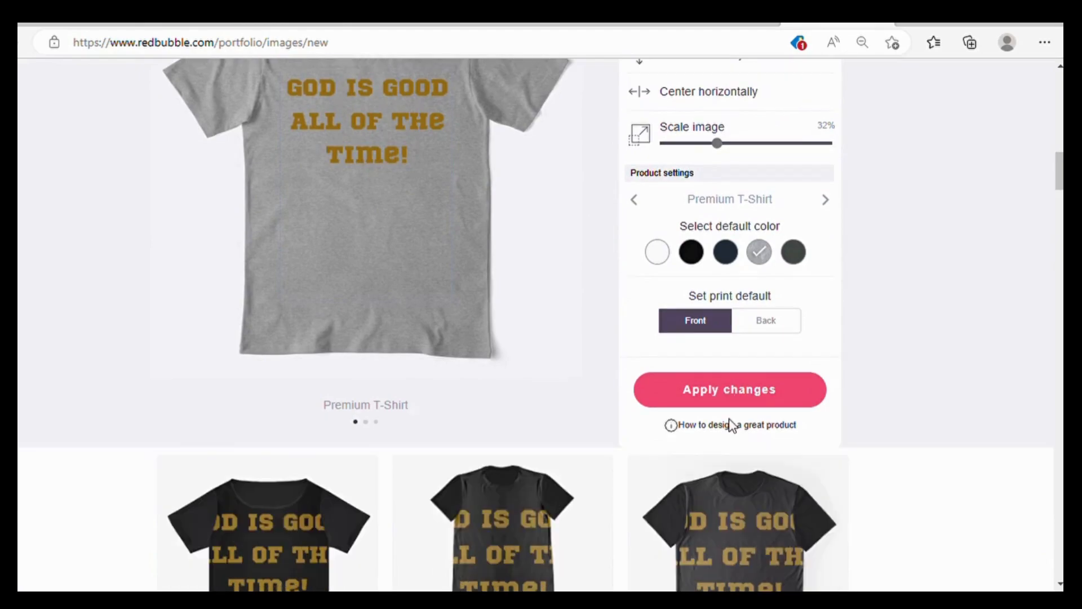
scroll(733, 428, up, 5)
scroll(737, 427, up, 3)
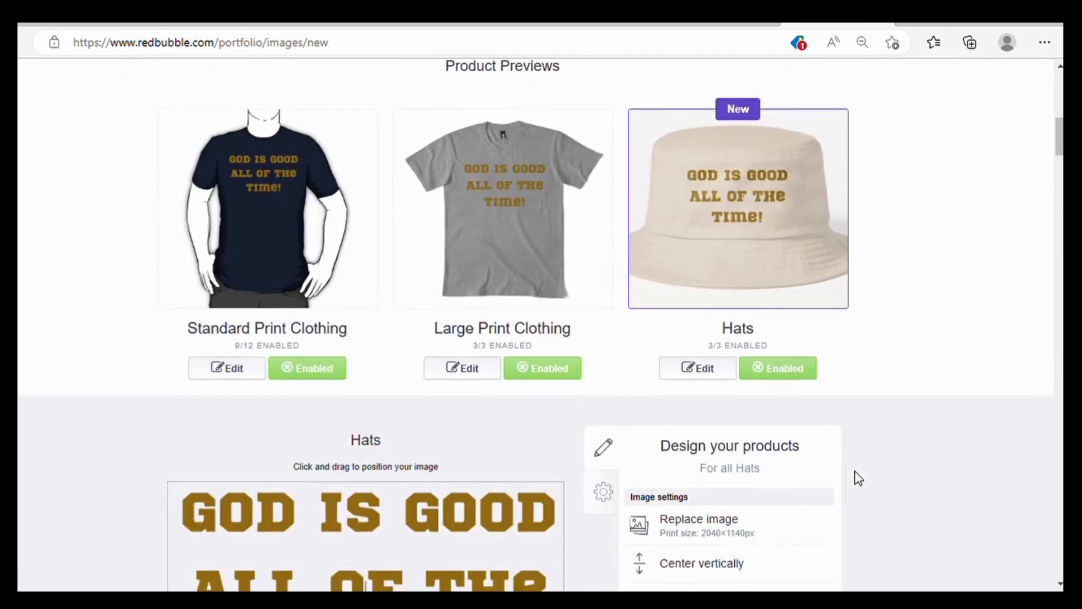
- Review the design on the Bucket Hat and the Baseball Cap, checking the color options of both
scroll(801, 451, down, 1)
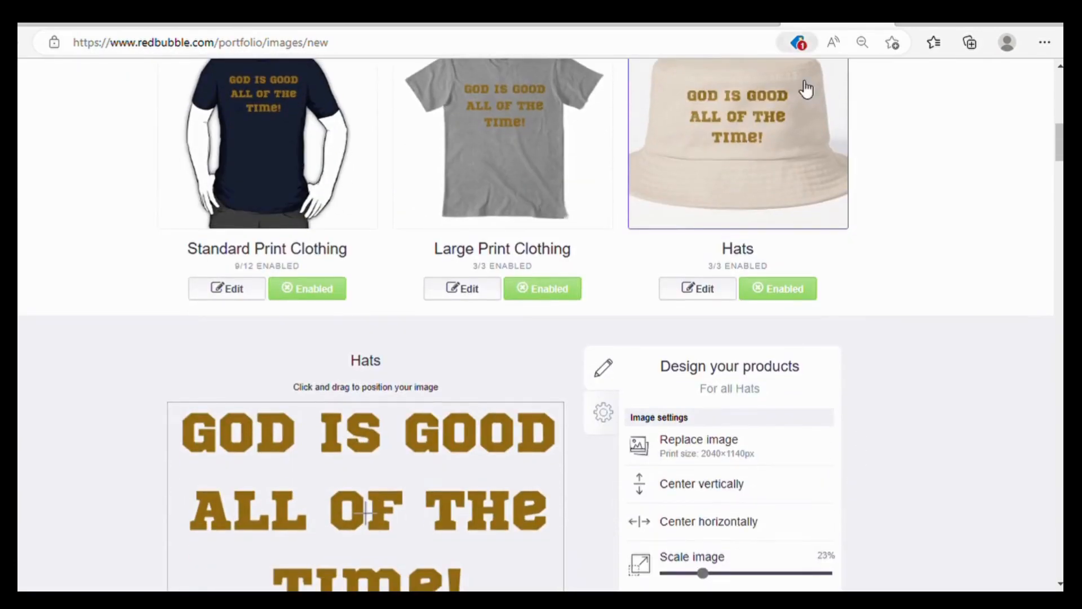
scroll(719, 401, down, 3)
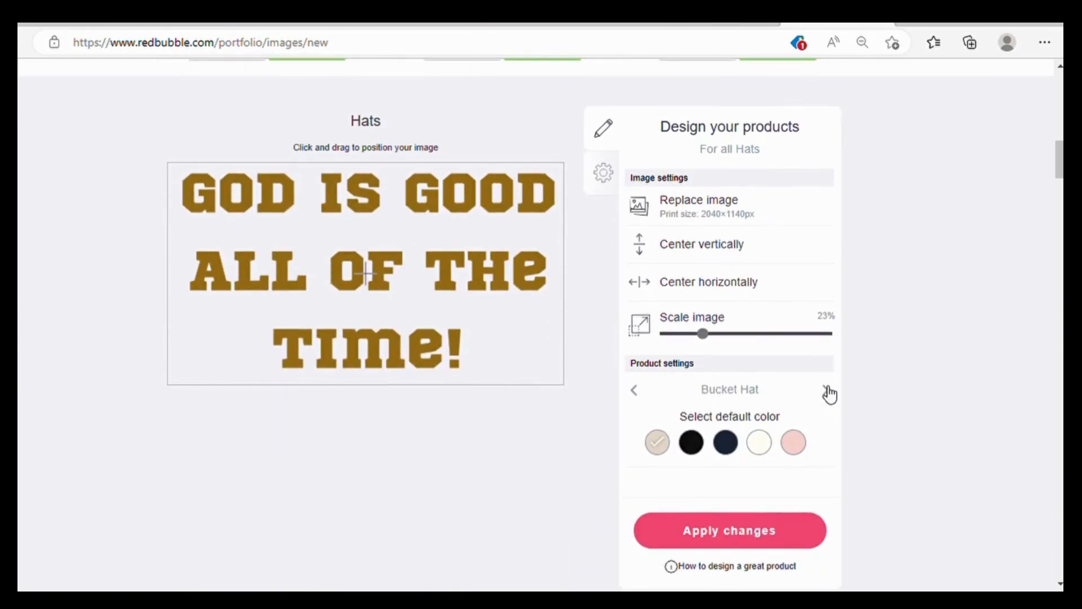
scroll(731, 231, up, 2)
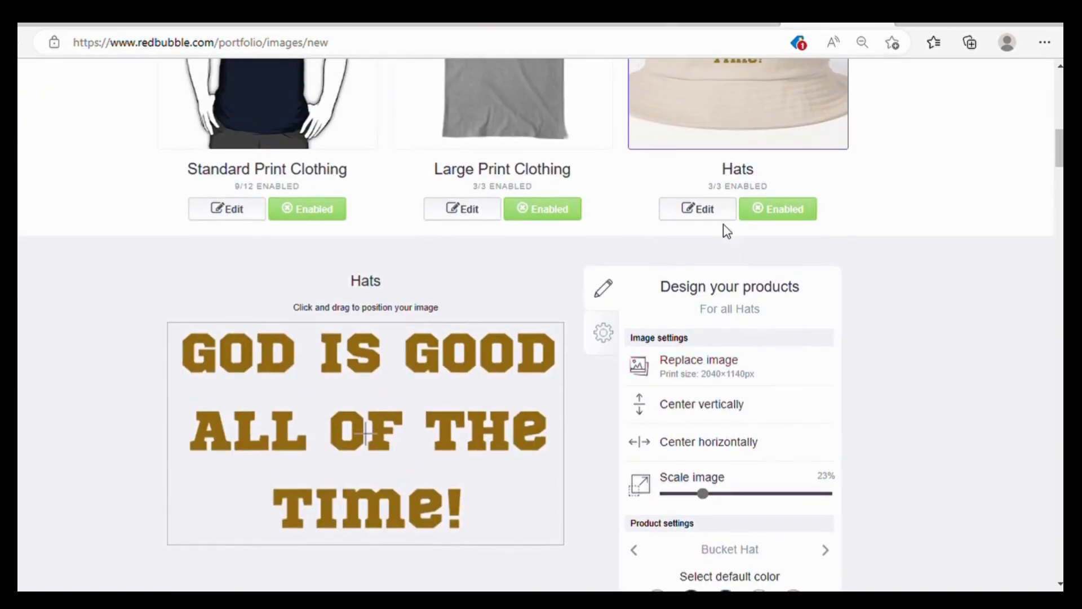
scroll(730, 232, up, 2)
scroll(731, 231, down, 5)
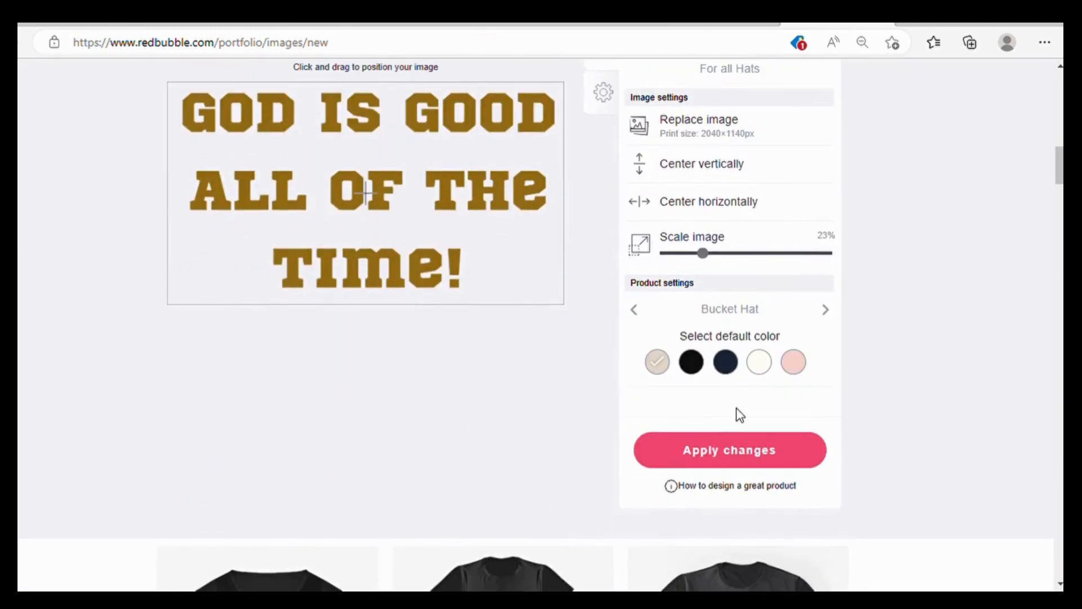
click(826, 310)
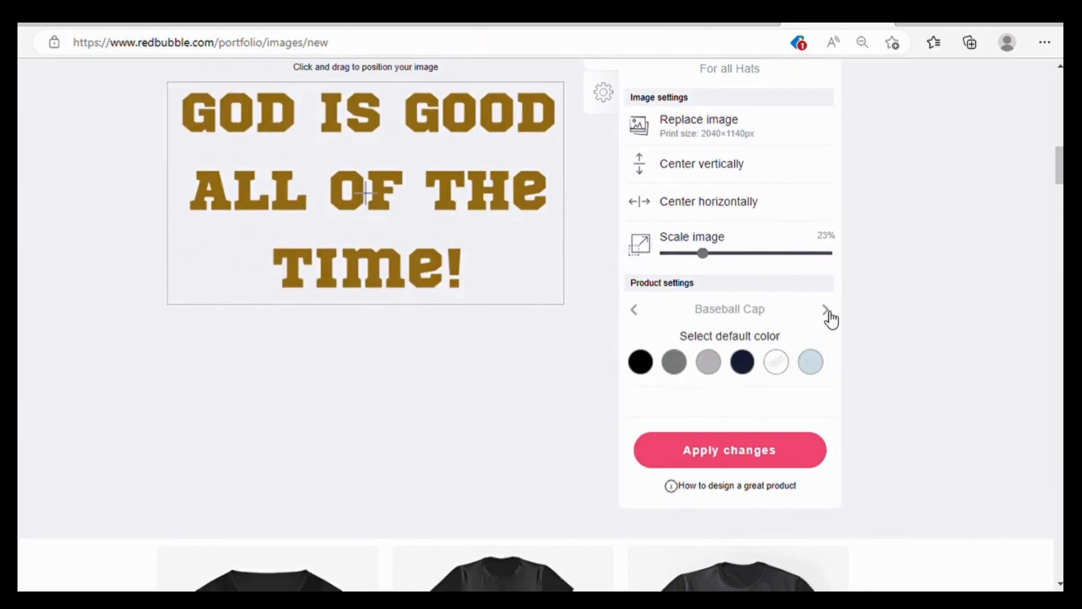
scroll(830, 322, up, 4)
scroll(830, 323, down, 4)
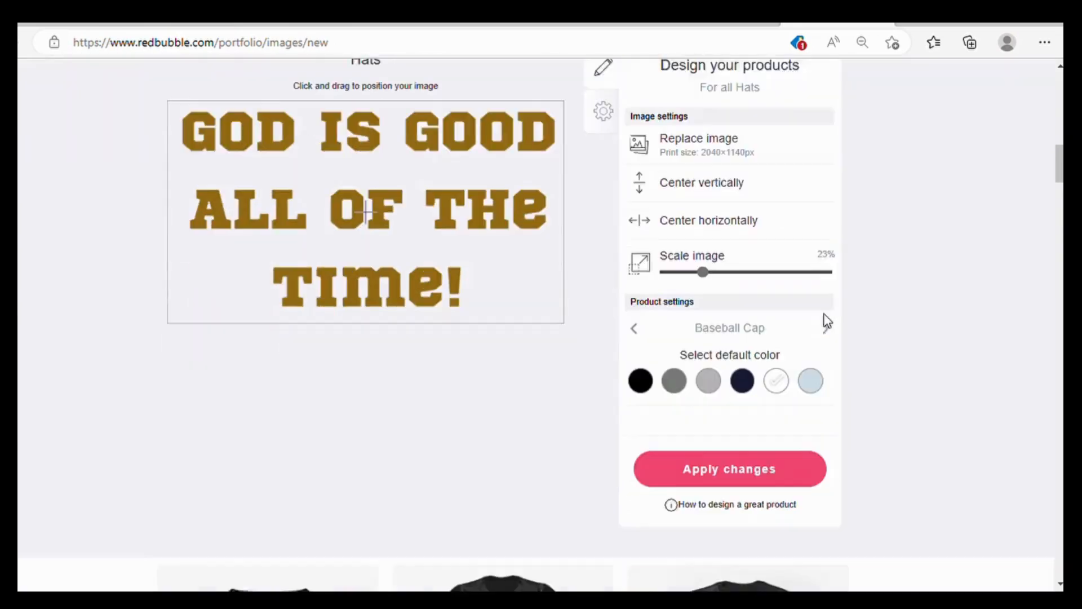
- Switch to the Dad Hat and set its default color to dark navy
click(826, 310)
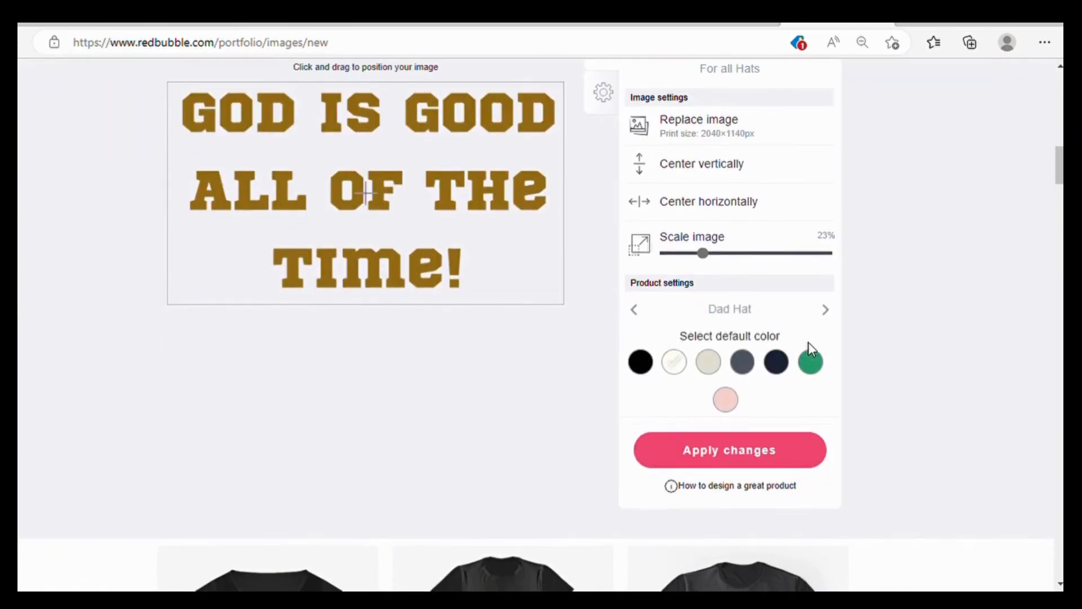
scroll(831, 338, up, 4)
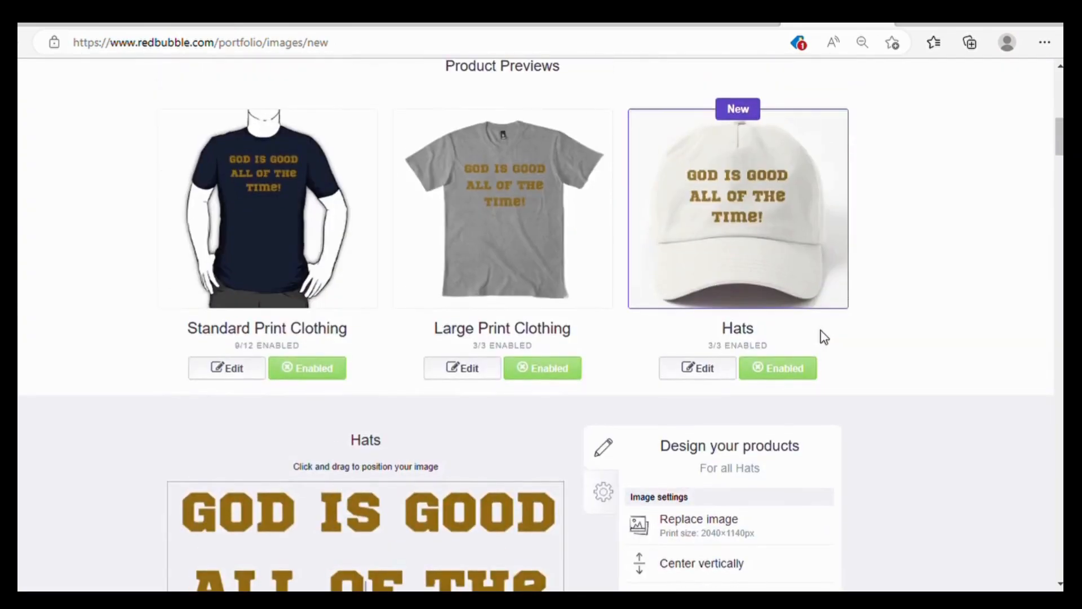
scroll(820, 333, down, 6)
click(785, 292)
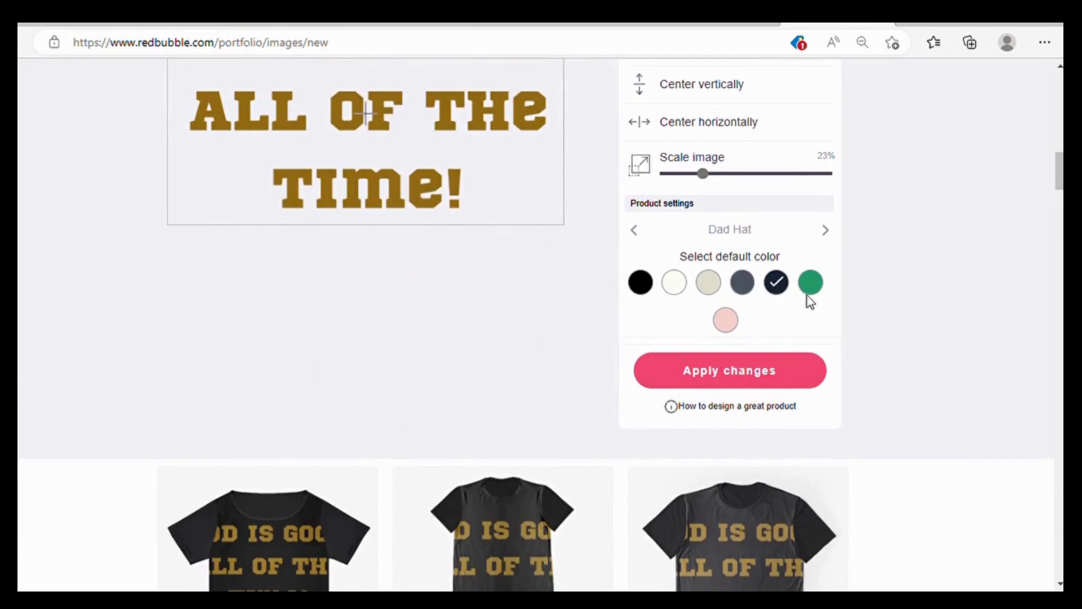
scroll(879, 316, up, 7)
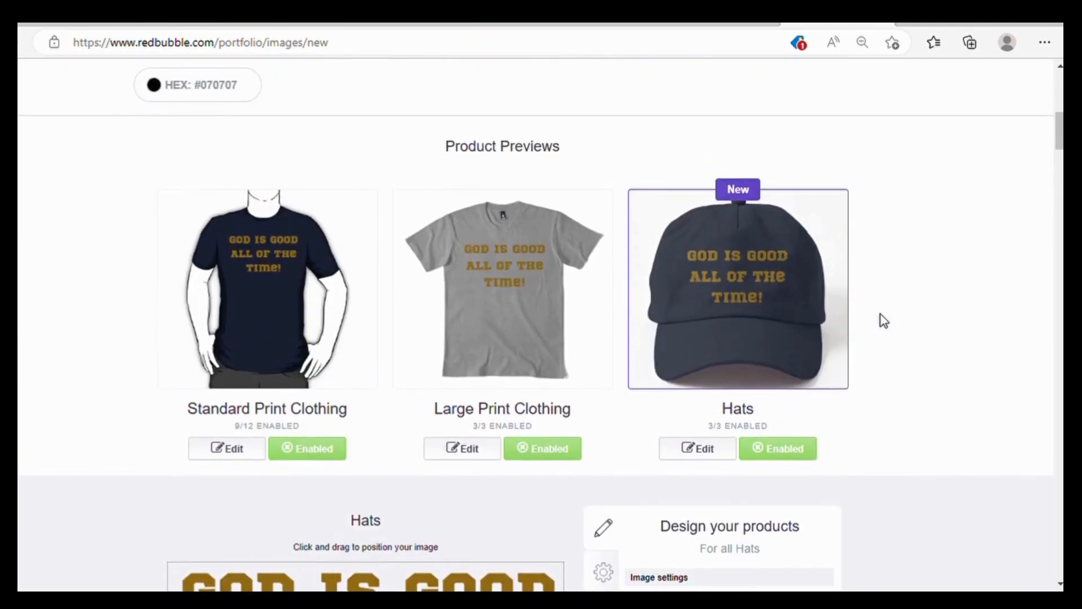
- Switch back to the Baseball Cap and set its default color to black
scroll(883, 322, down, 5)
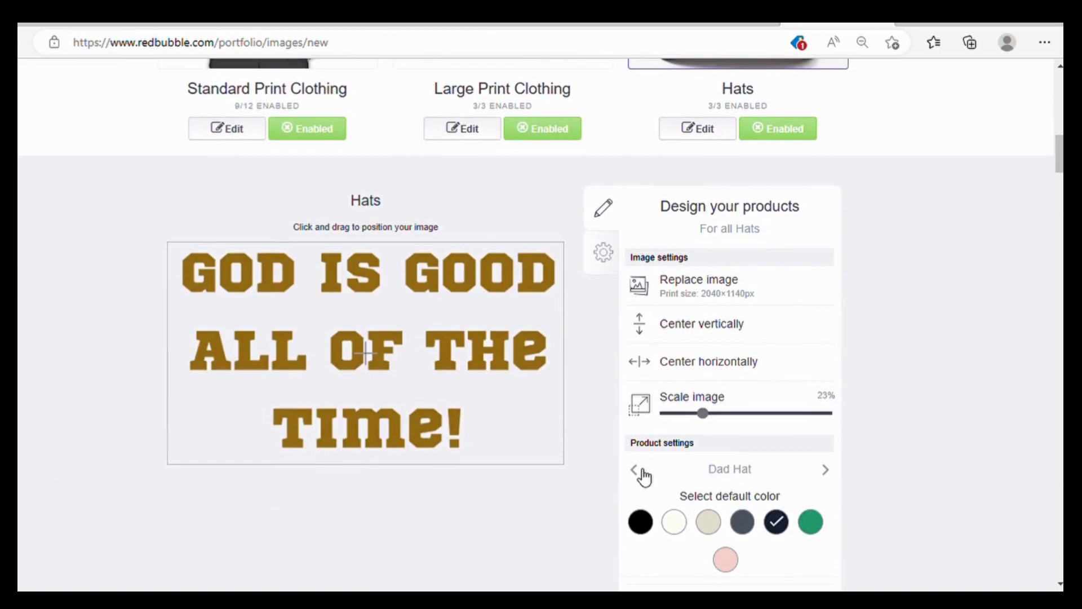
click(643, 471)
scroll(781, 441, up, 5)
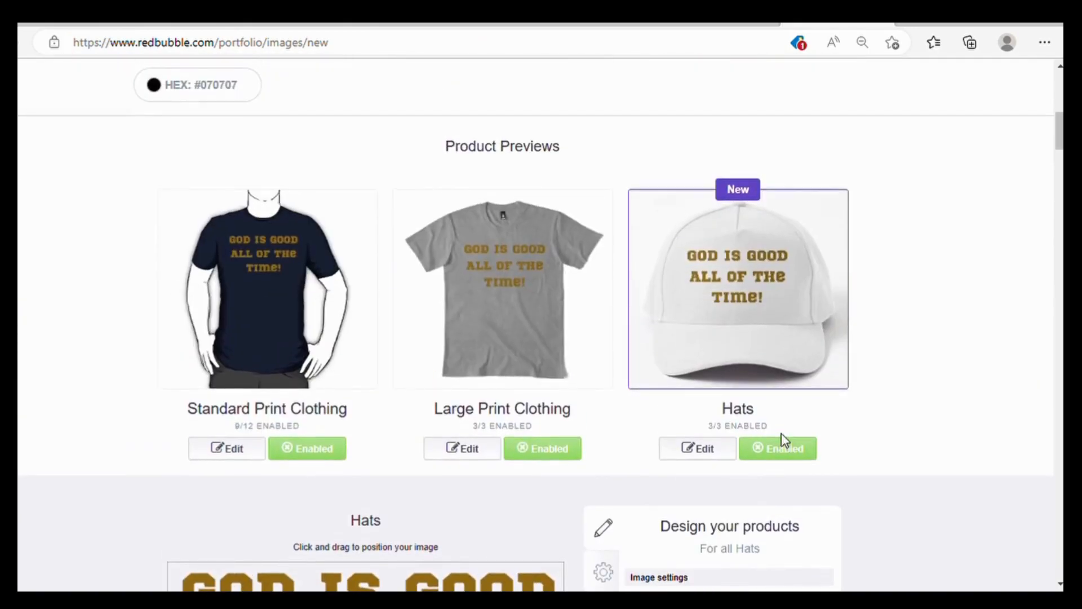
scroll(783, 441, down, 7)
click(641, 362)
scroll(807, 389, up, 6)
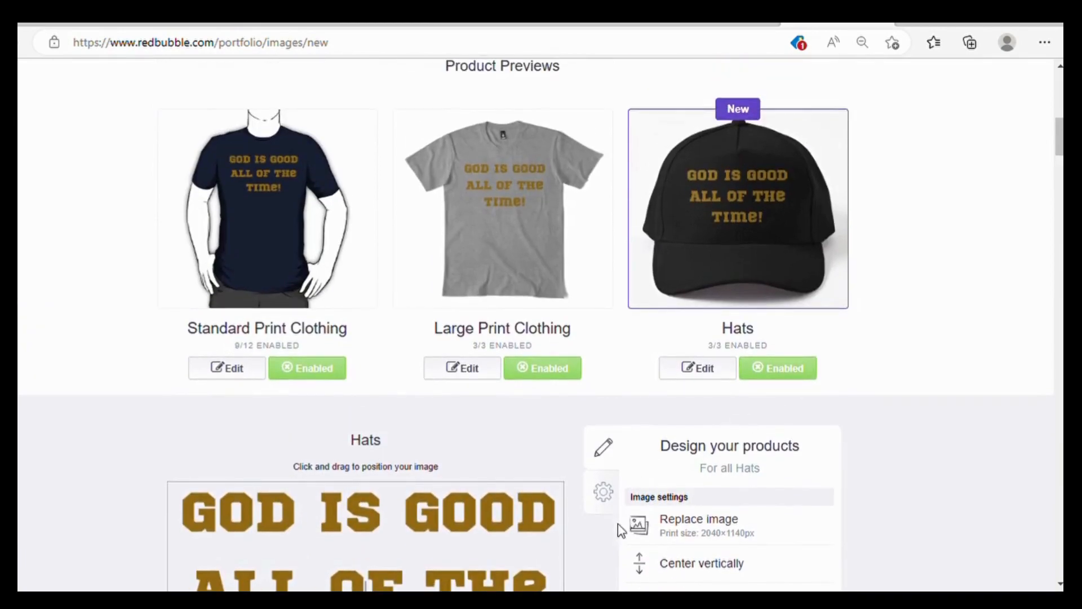
- Switch back to the Bucket Hat and set its default color to off-white
scroll(633, 522, down, 4)
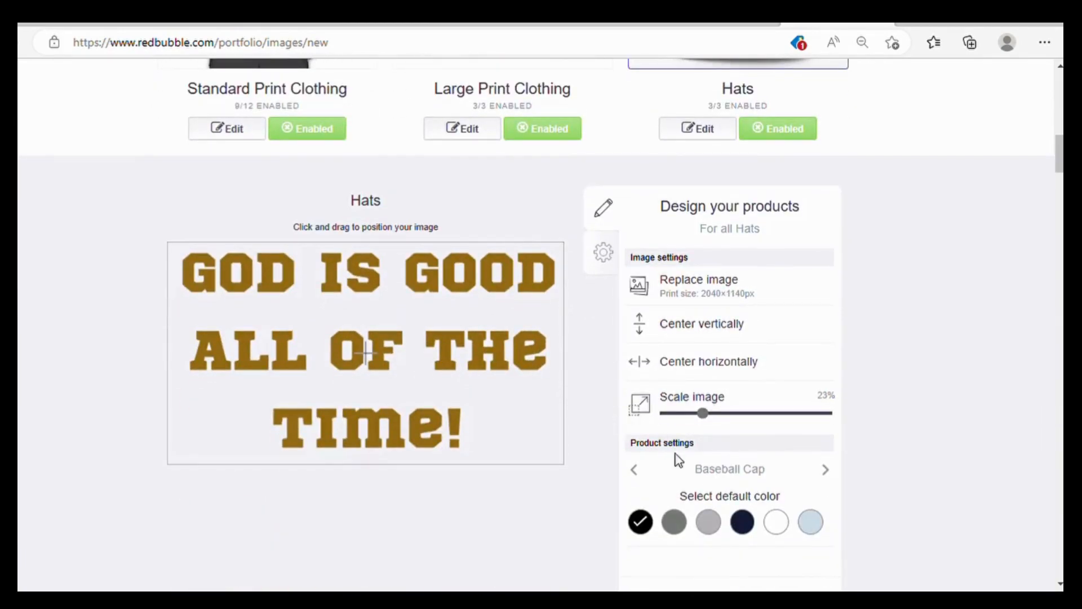
click(646, 474)
click(761, 523)
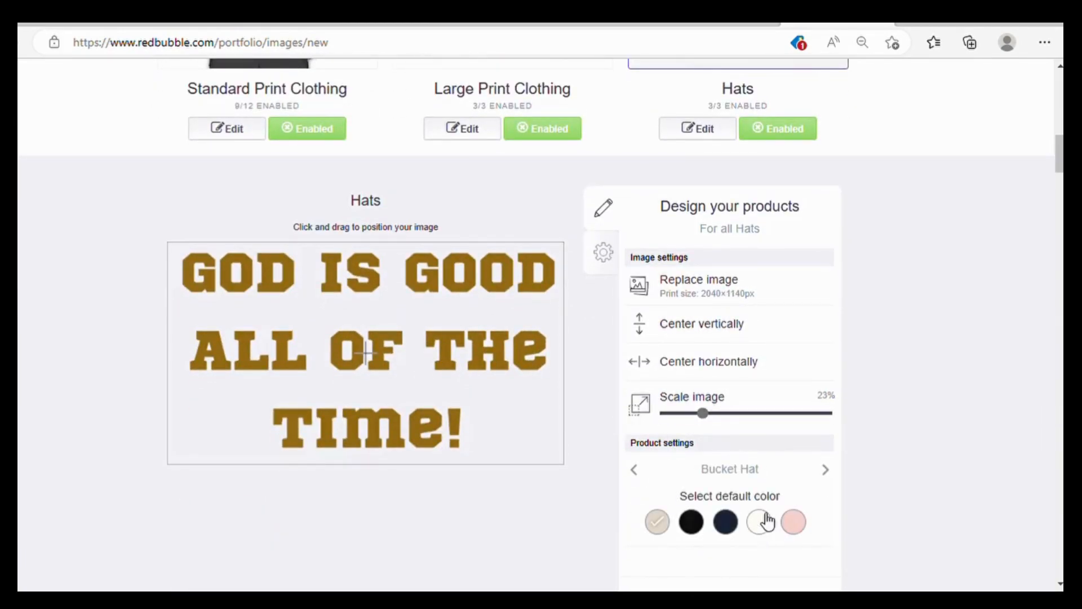
scroll(808, 505, up, 4)
scroll(632, 418, down, 5)
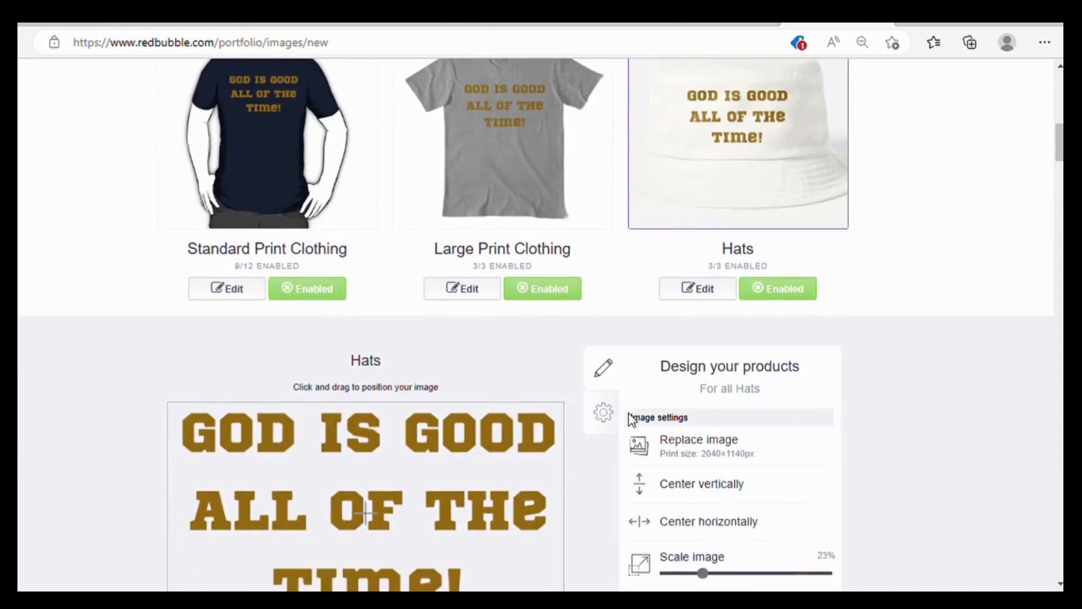
- Apply the Hats changes, and in the Chiffon Tops settings scale the design down to 19%
scroll(633, 420, down, 4)
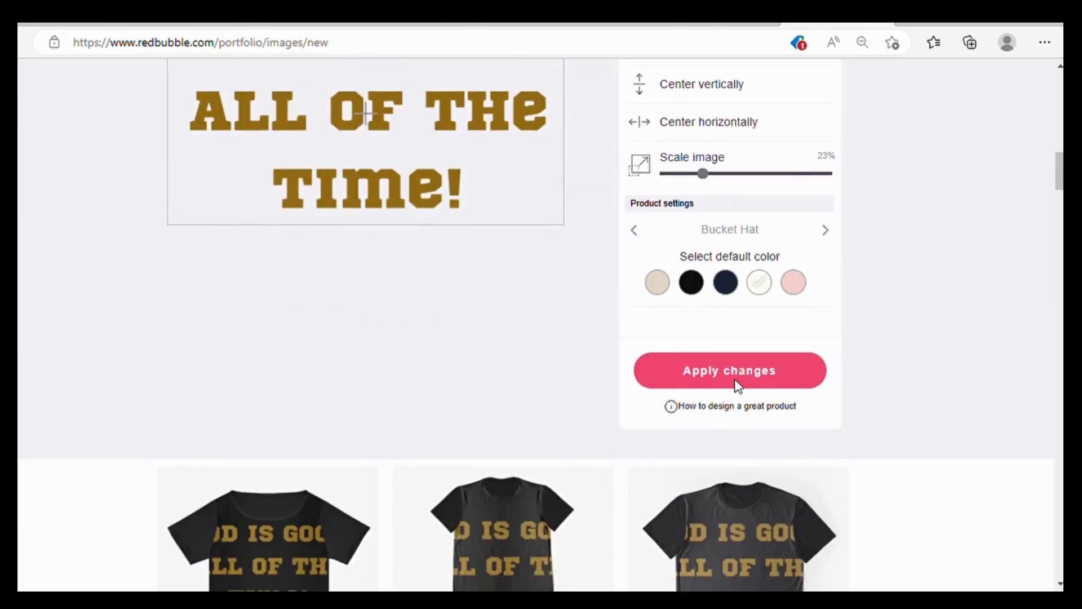
scroll(546, 379, down, 10)
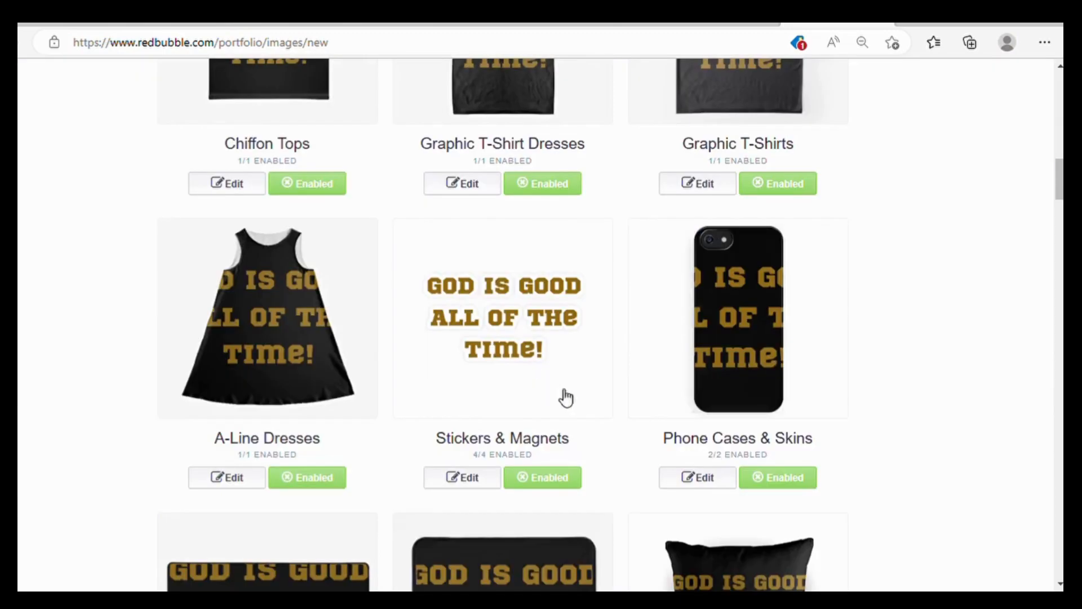
scroll(540, 390, up, 10)
scroll(581, 402, down, 5)
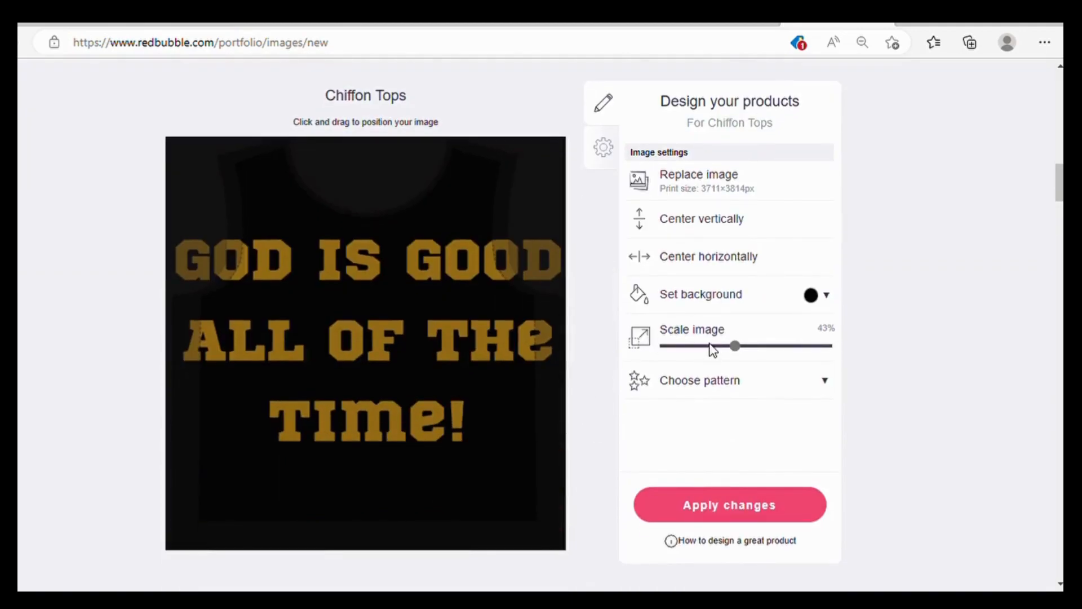
click(710, 346)
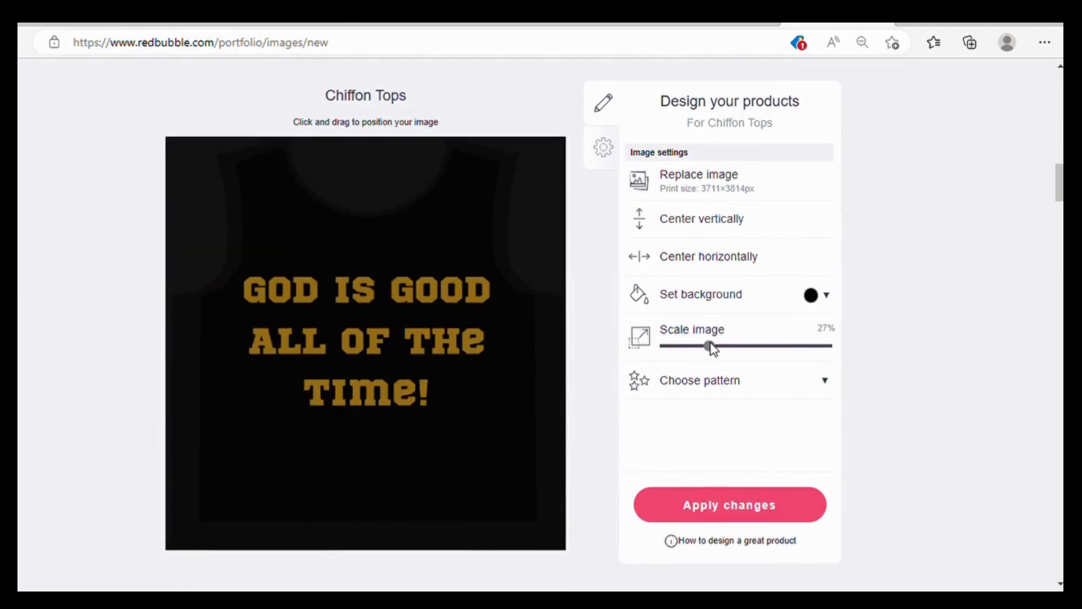
drag(710, 345, 699, 346)
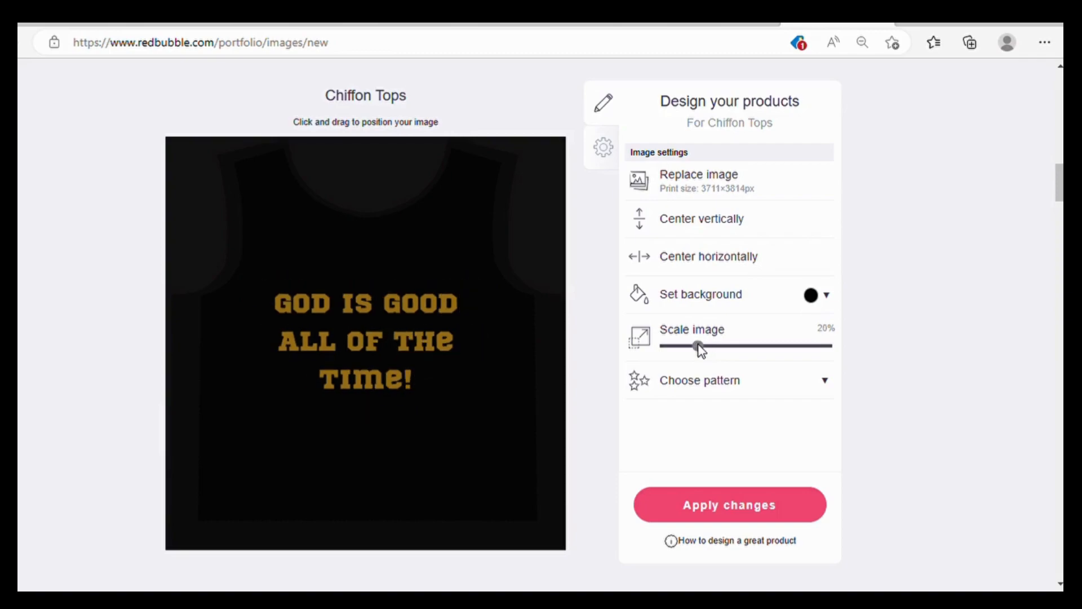
scroll(617, 362, up, 7)
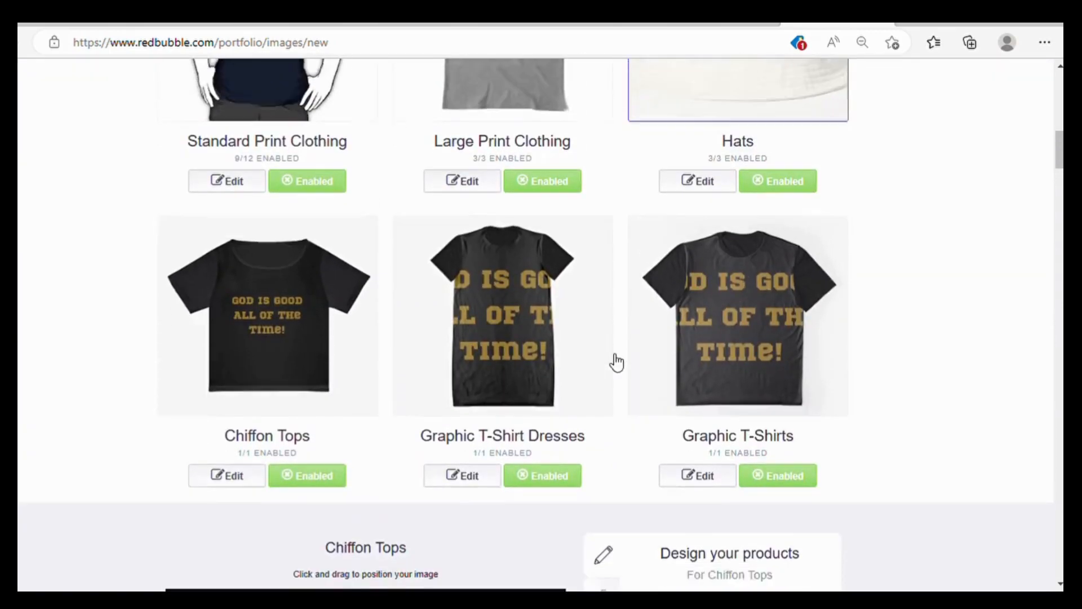
scroll(432, 333, down, 3)
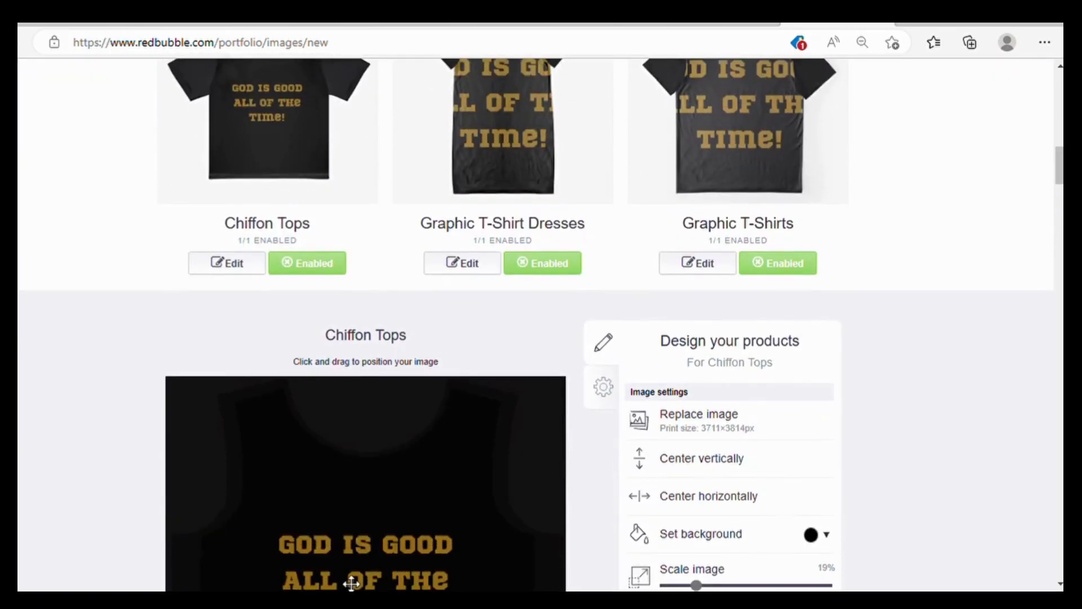
- Move the Chiffon Tops design slightly higher on the chest, center it horizontally and apply the changes
drag(352, 584, 353, 570)
click(709, 496)
scroll(831, 484, down, 5)
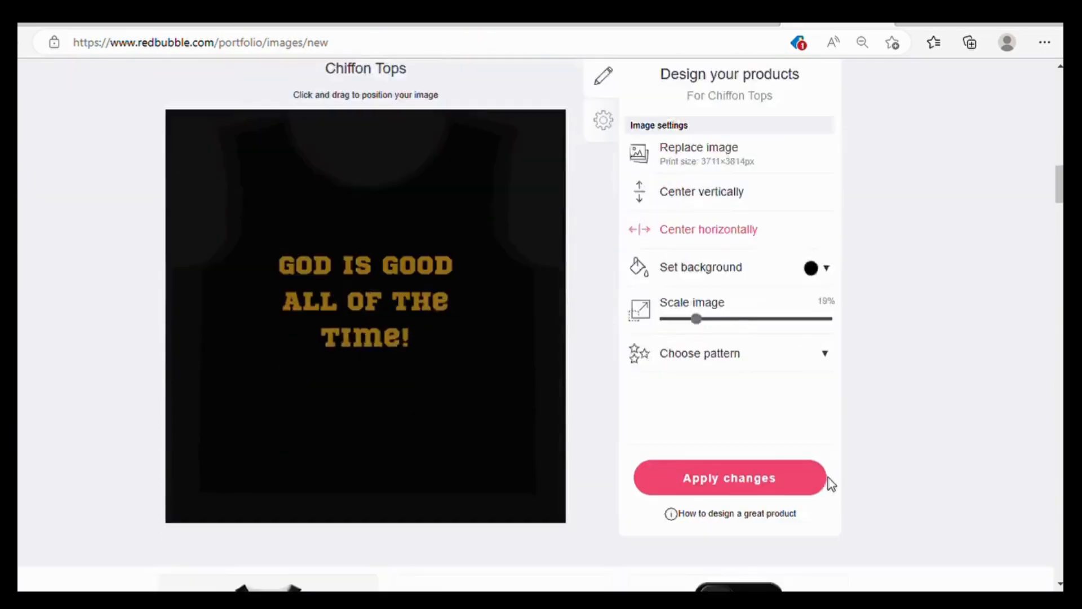
scroll(827, 477, down, 1)
scroll(857, 429, down, 1)
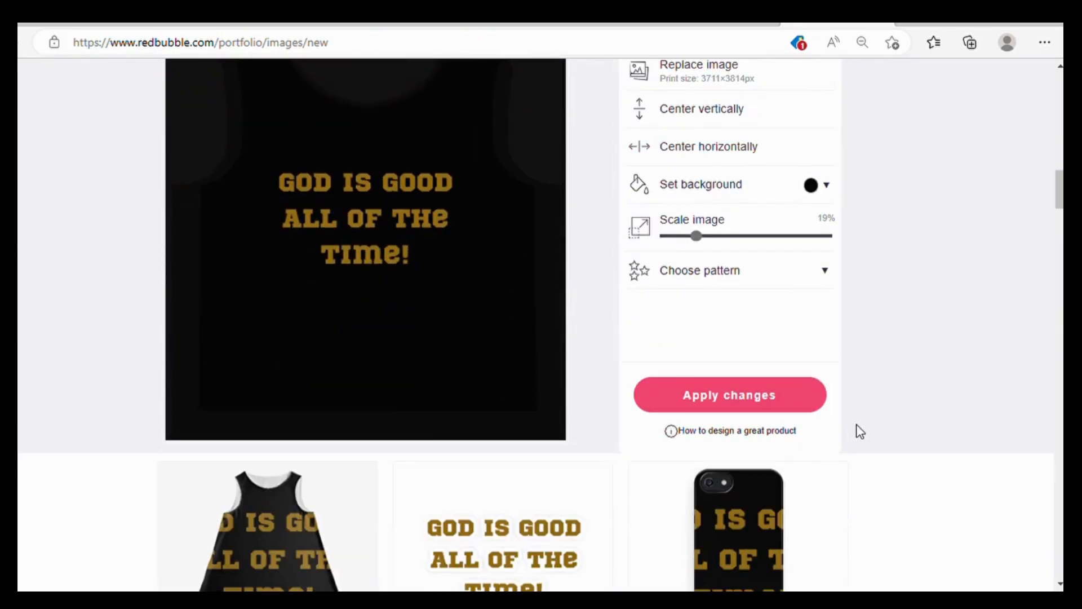
scroll(859, 431, down, 9)
- Scale the design on Phone Cases & Skins down to 6% and apply the changes
scroll(737, 411, up, 10)
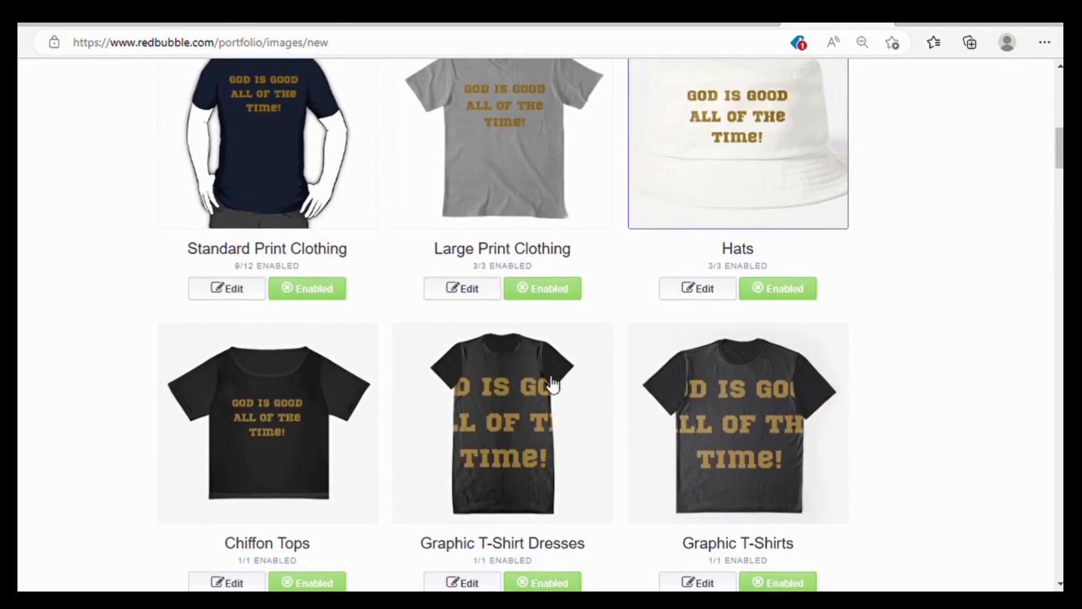
scroll(564, 378, down, 7)
scroll(564, 349, down, 3)
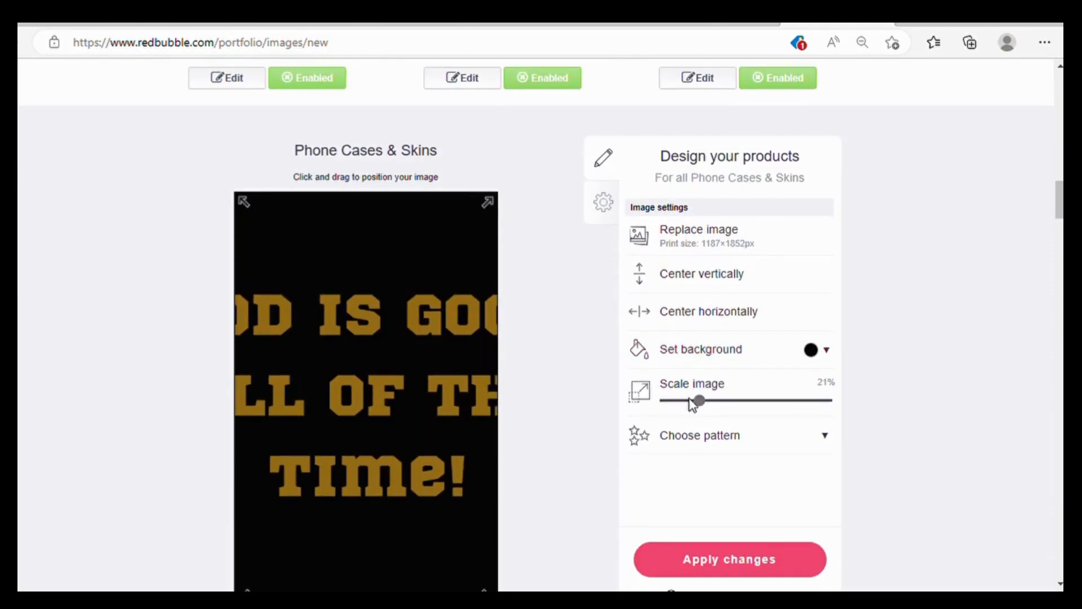
click(693, 401)
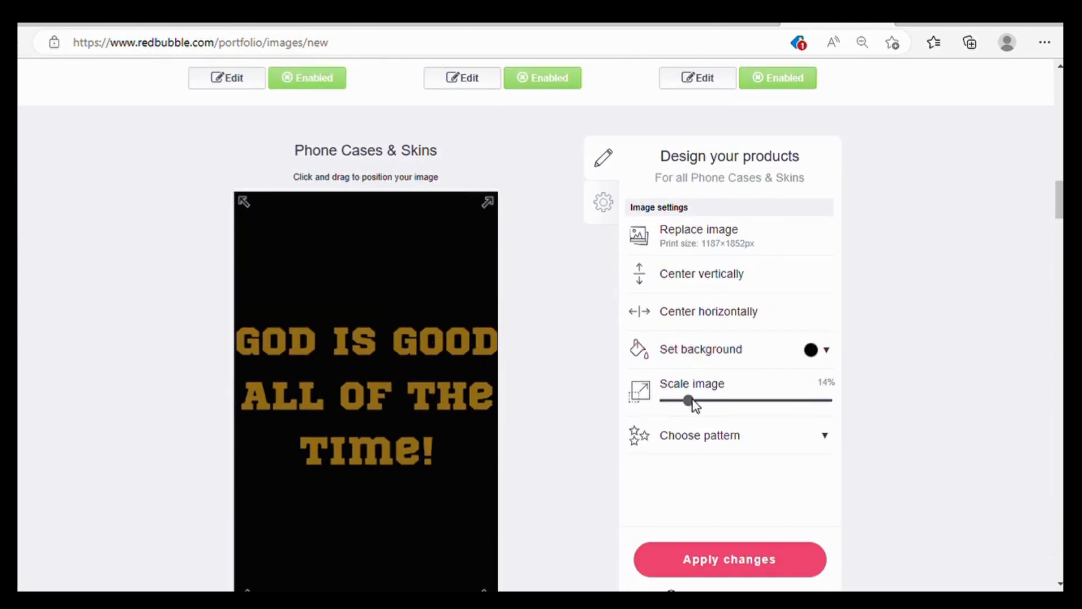
drag(695, 403, 681, 404)
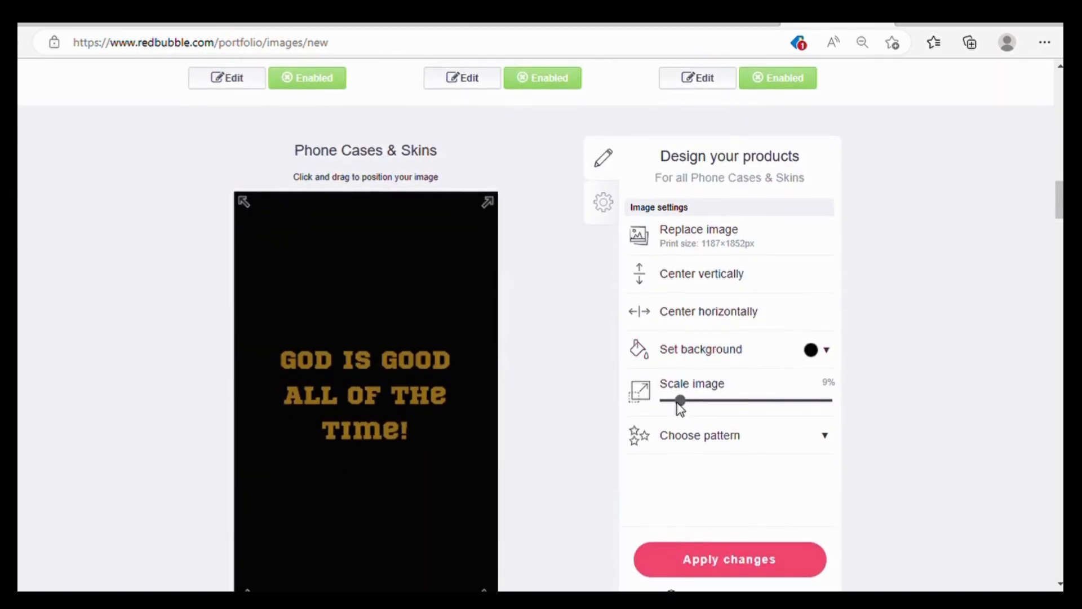
drag(680, 402, 676, 401)
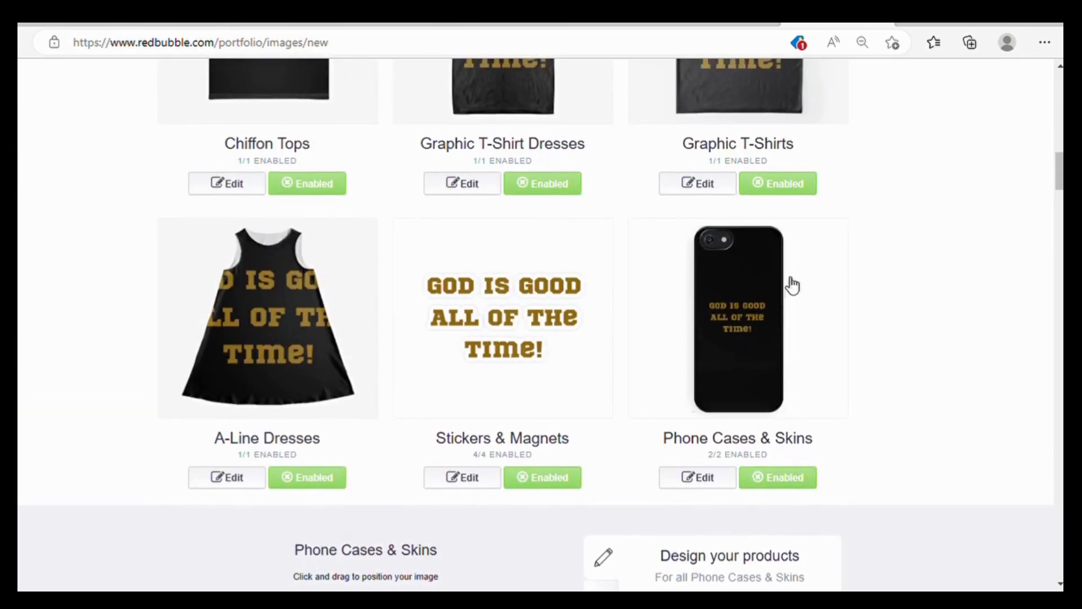
scroll(759, 310, down, 8)
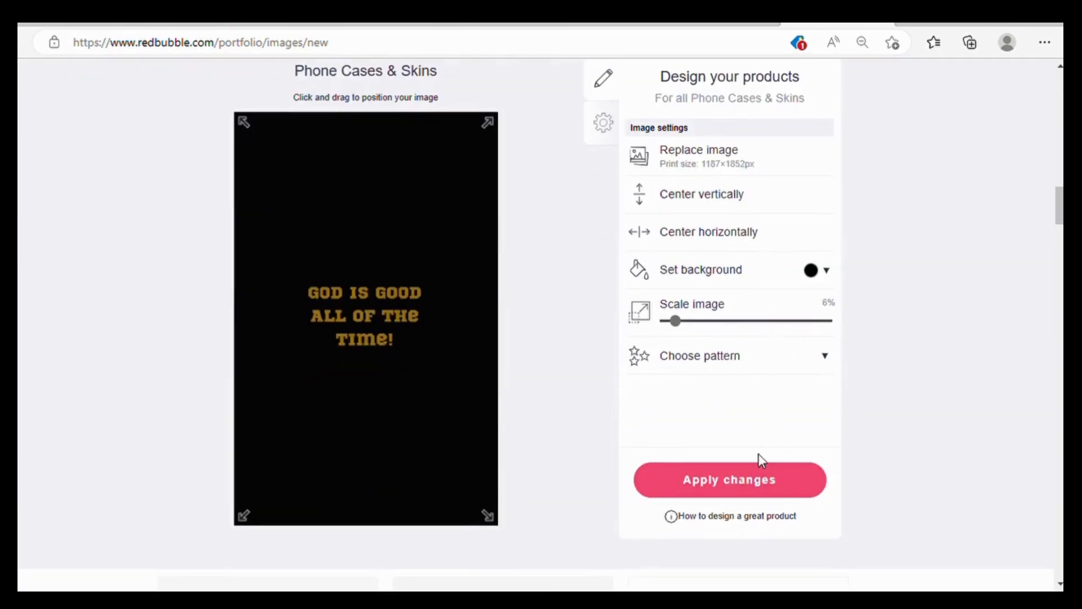
click(747, 466)
- Edit the Mugs product, reducing the design to 10% and moving it to the right side of the print area
scroll(558, 384, down, 15)
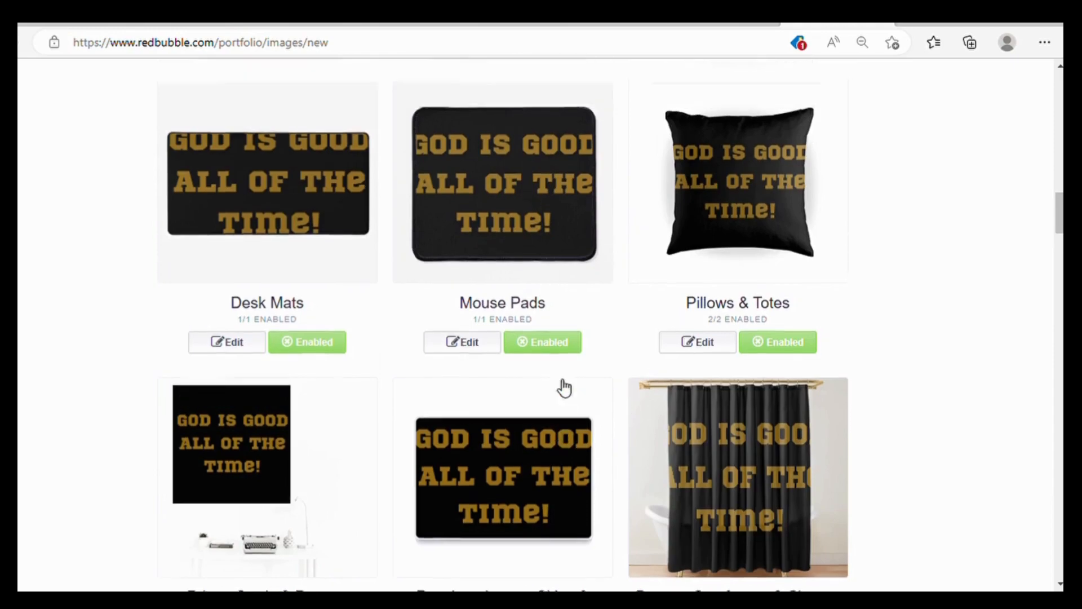
scroll(563, 387, up, 1)
scroll(563, 387, down, 10)
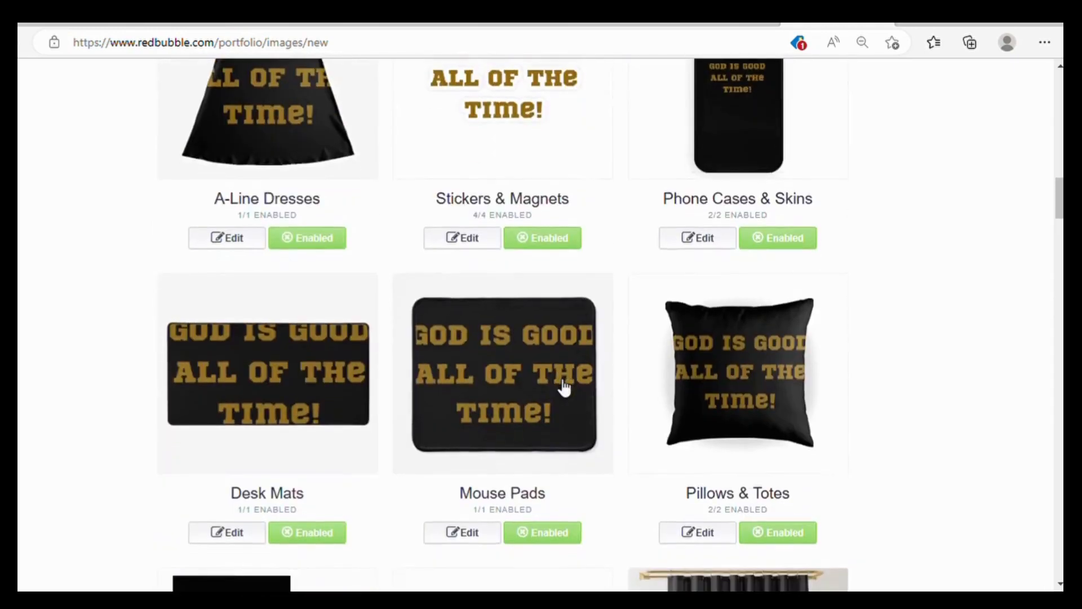
scroll(563, 387, down, 10)
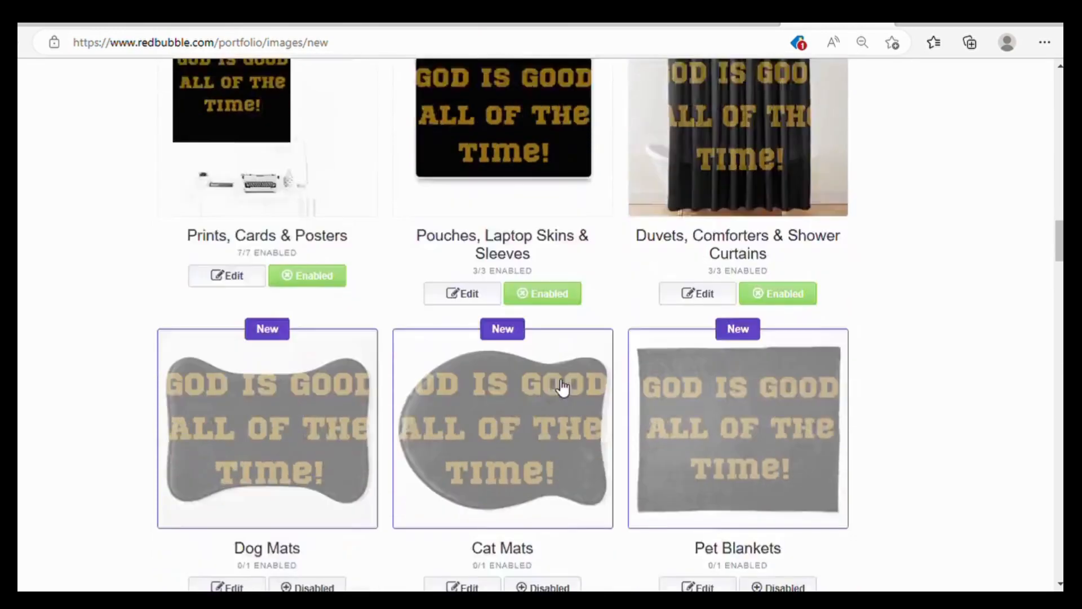
scroll(563, 388, up, 1)
scroll(453, 283, down, 2)
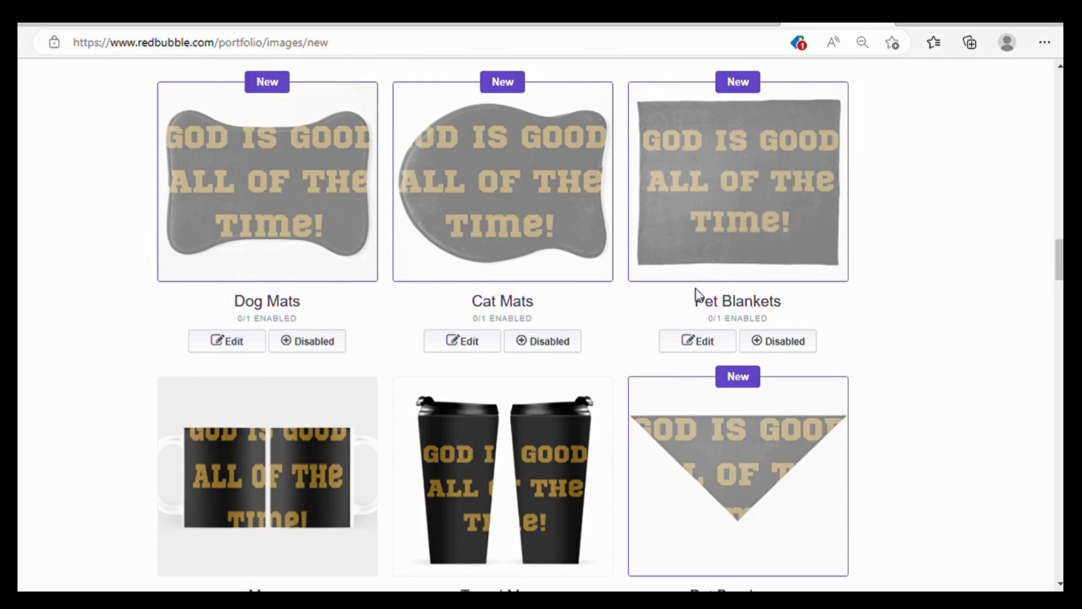
scroll(425, 340, down, 5)
click(228, 315)
scroll(638, 271, down, 1)
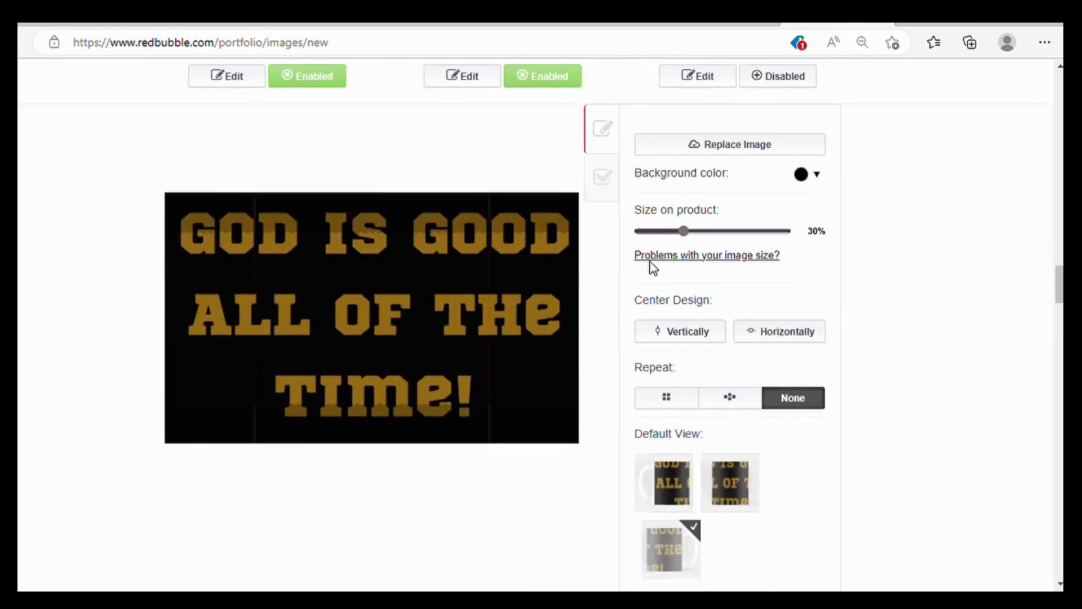
drag(684, 233, 663, 239)
drag(350, 344, 467, 340)
- Enlarge the Mugs design to 12%, shift it slightly left and apply the changes
scroll(532, 319, up, 5)
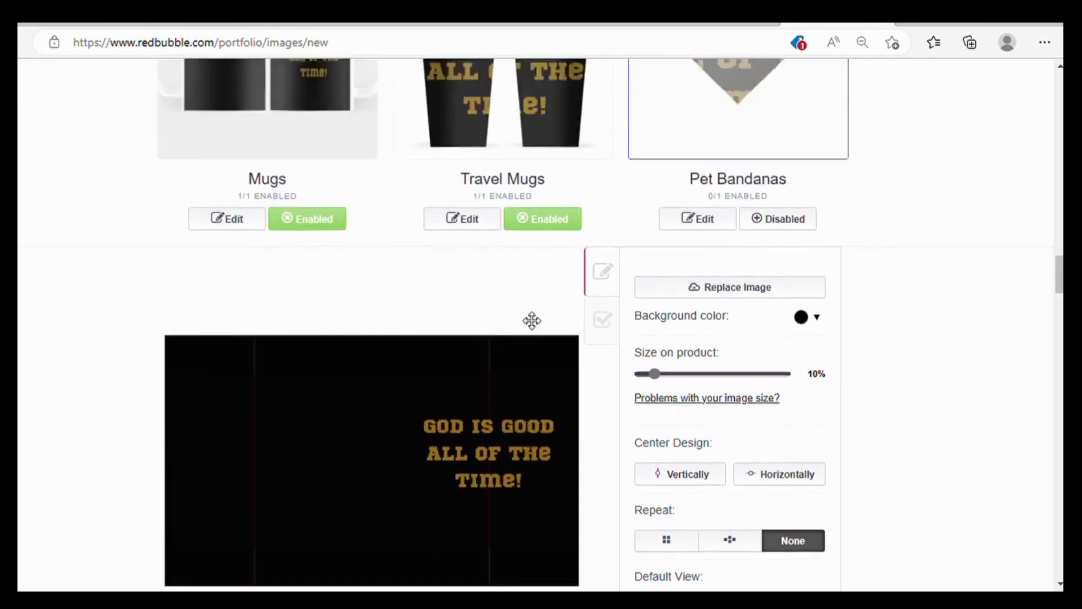
scroll(440, 271, down, 2)
scroll(440, 271, down, 4)
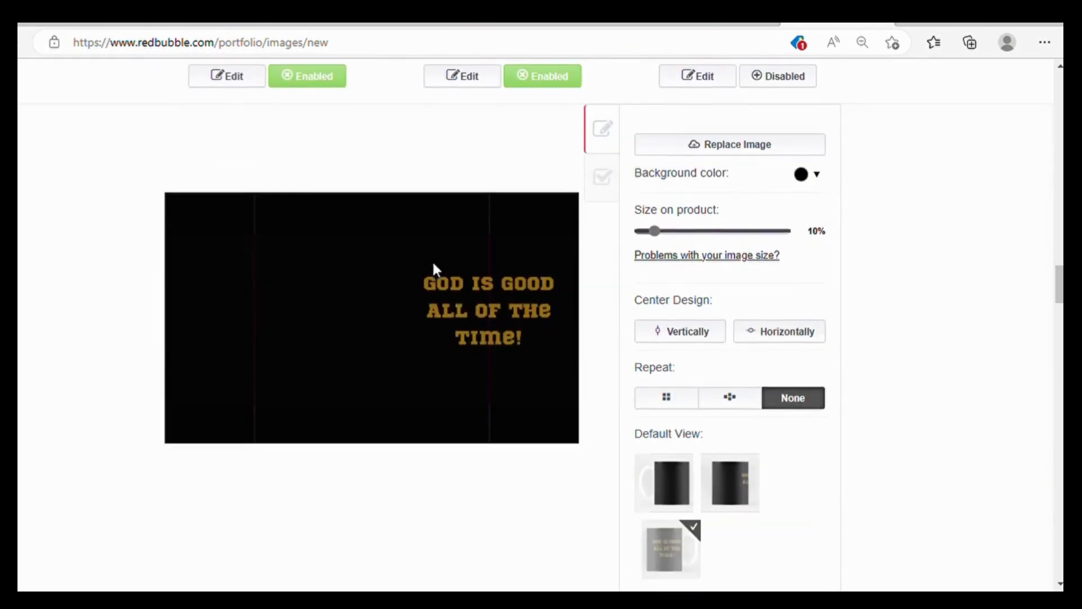
click(658, 233)
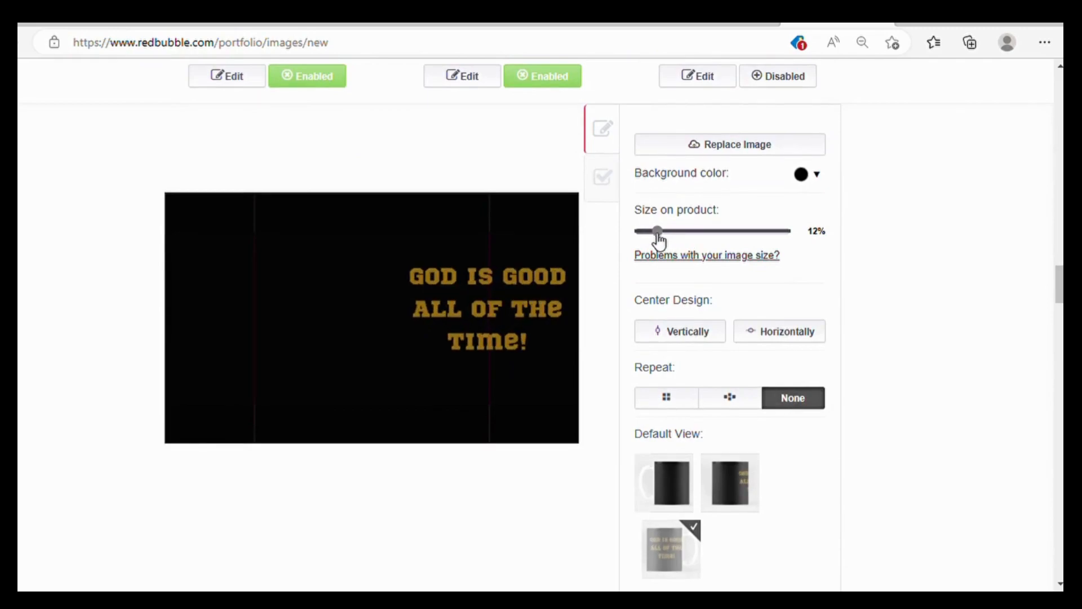
scroll(662, 241, up, 7)
scroll(631, 202, down, 6)
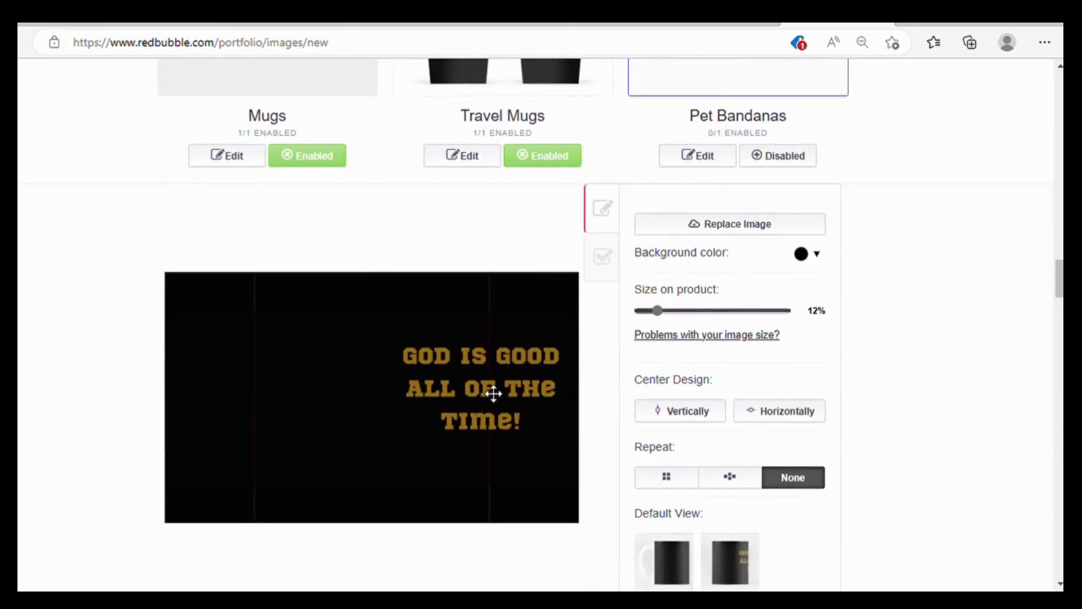
scroll(556, 341, up, 4)
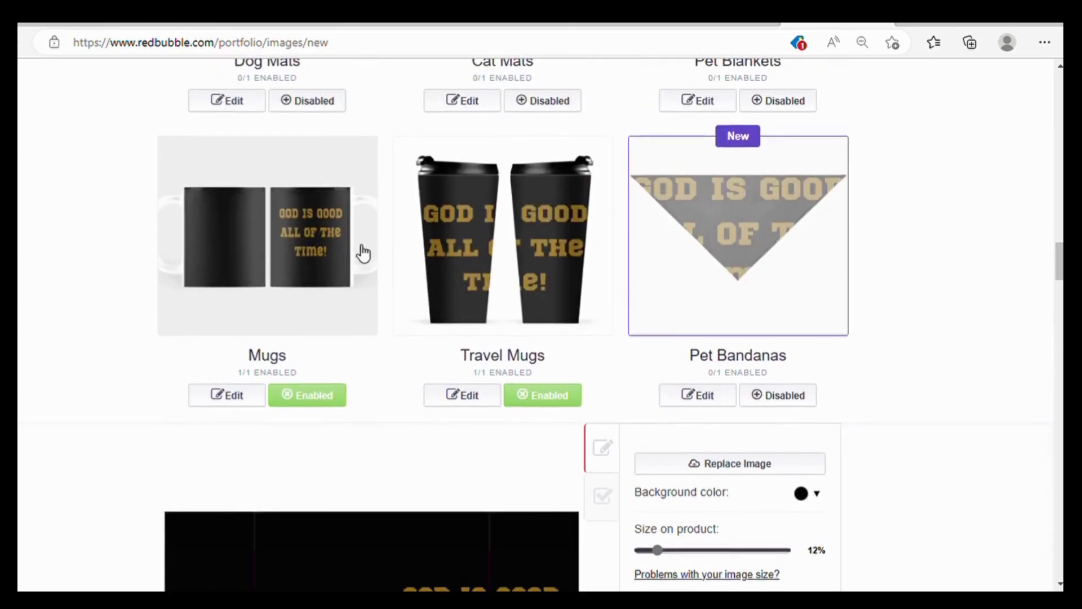
scroll(629, 280, down, 6)
scroll(631, 278, down, 4)
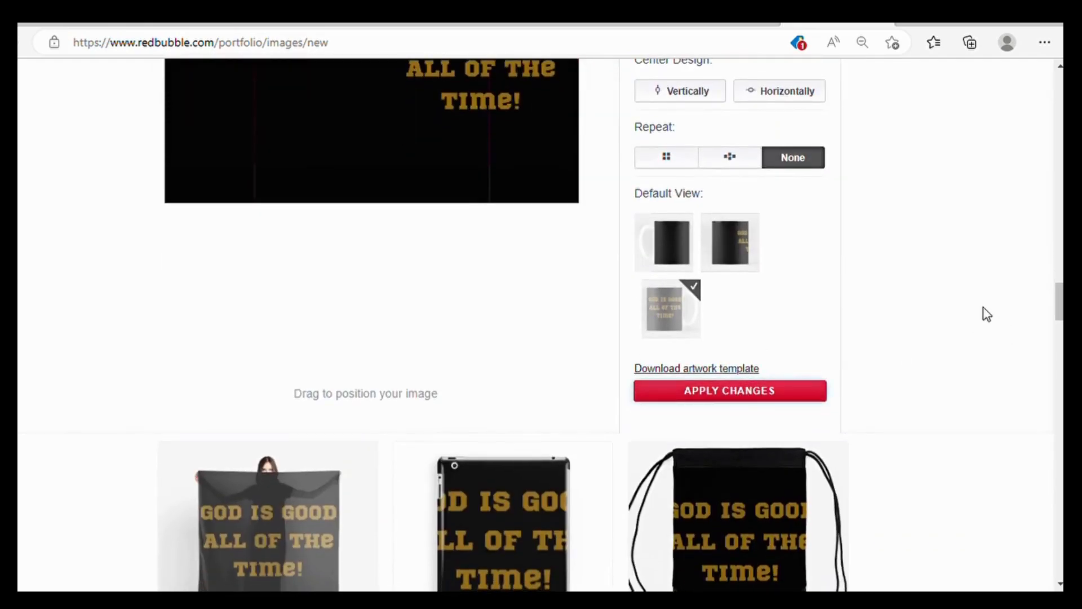
scroll(647, 229, up, 8)
- Look through the remaining products, checking how the design fits and which products are enabled
scroll(651, 230, up, 6)
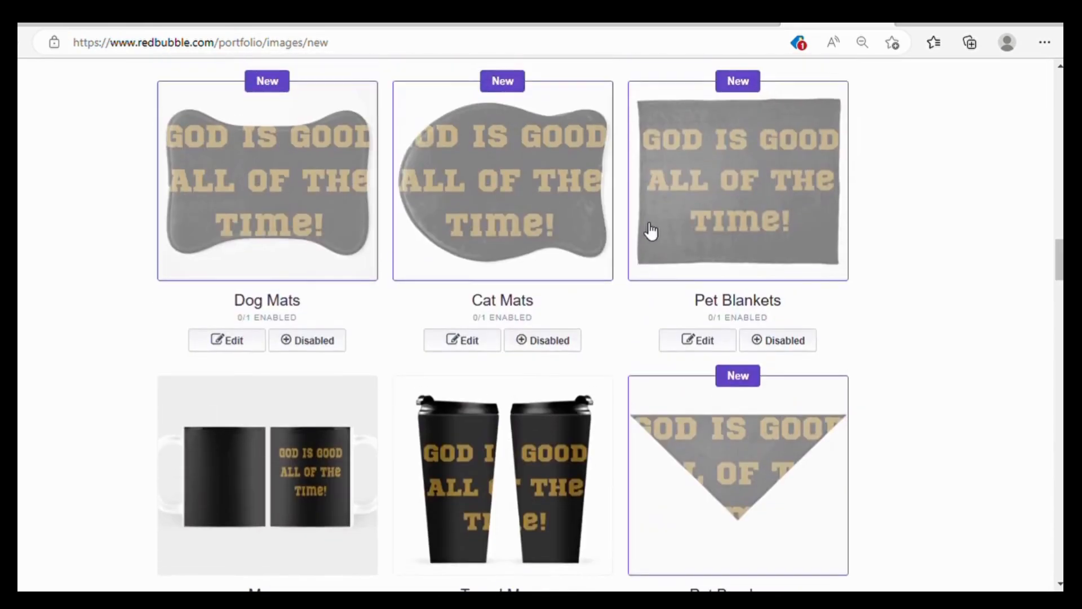
scroll(652, 230, up, 4)
scroll(648, 230, down, 15)
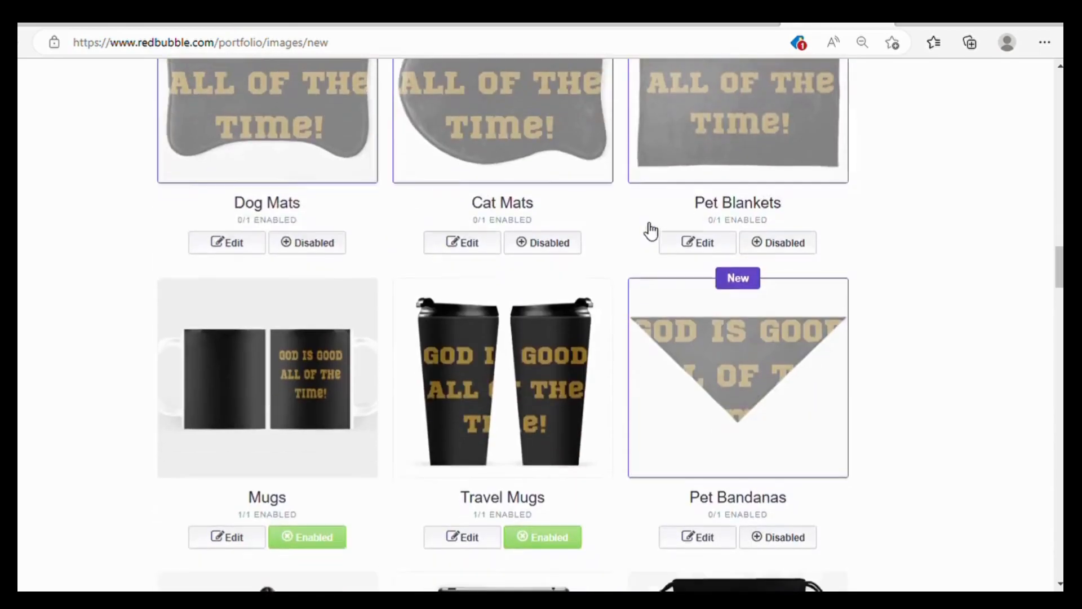
scroll(517, 224, down, 11)
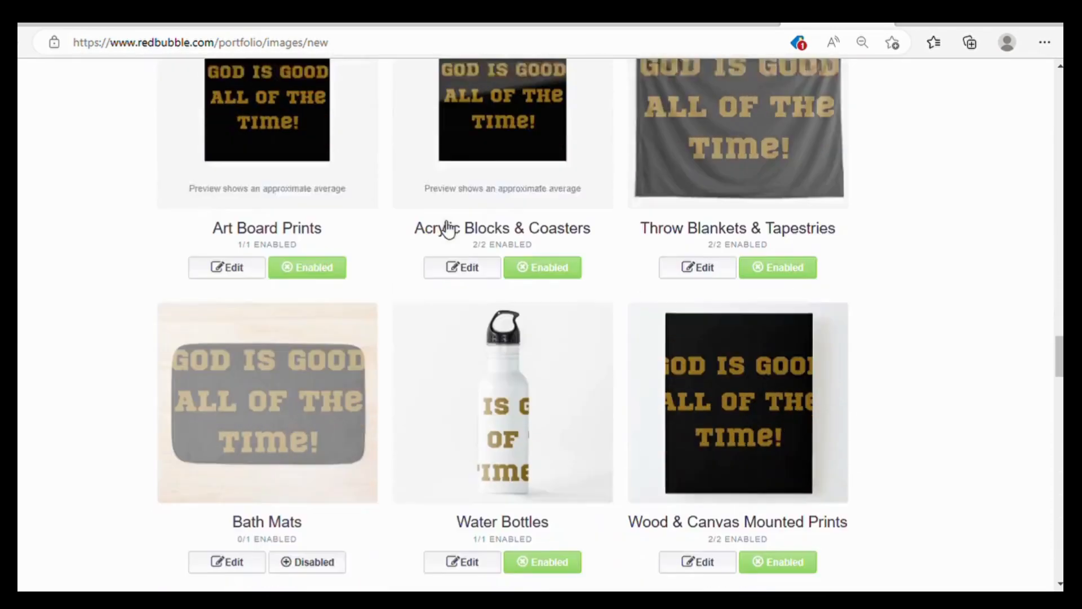
scroll(414, 227, down, 1)
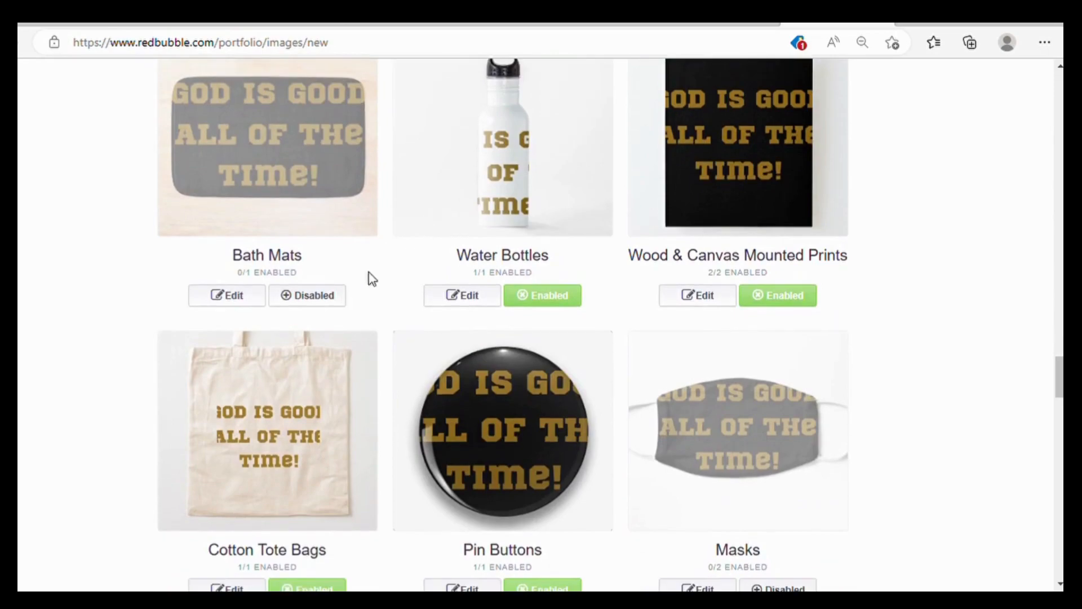
scroll(627, 213, up, 16)
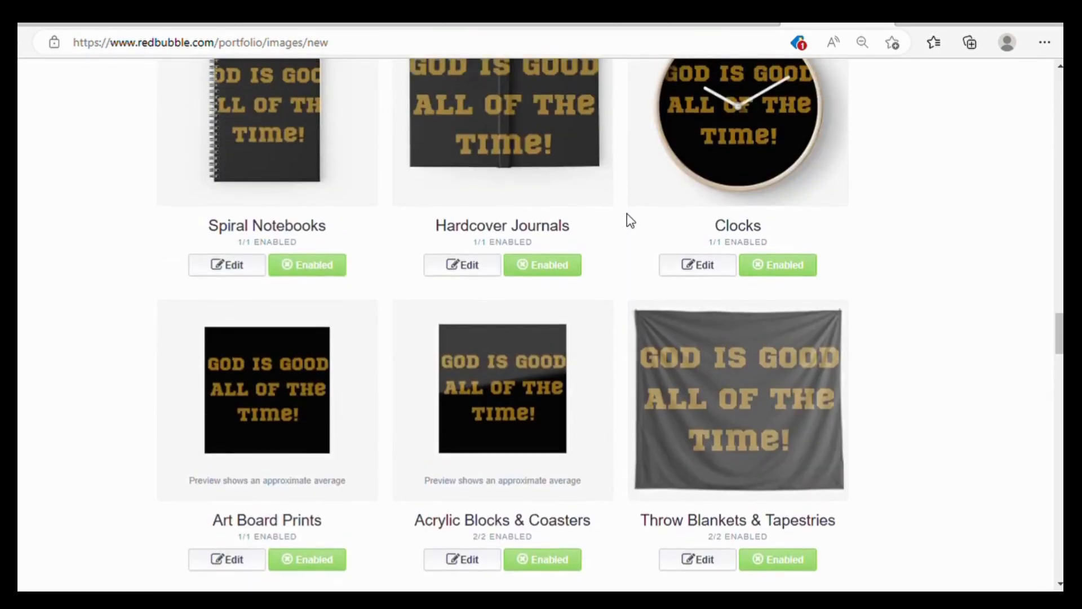
scroll(627, 213, up, 1)
scroll(628, 220, down, 2)
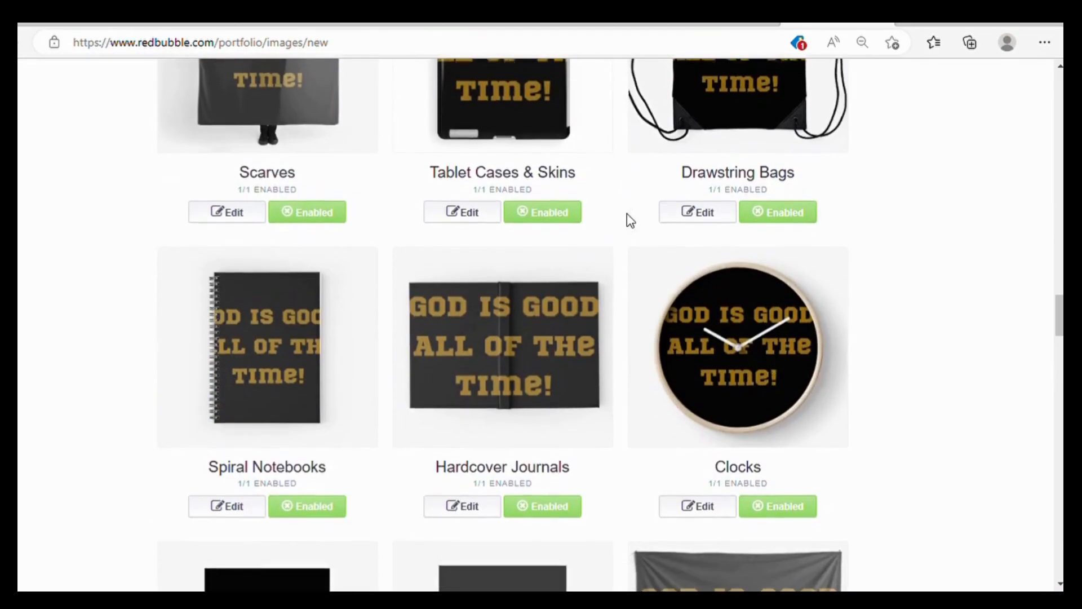
- Disable the Tablet Cases & Skins product and enable it again
click(543, 211)
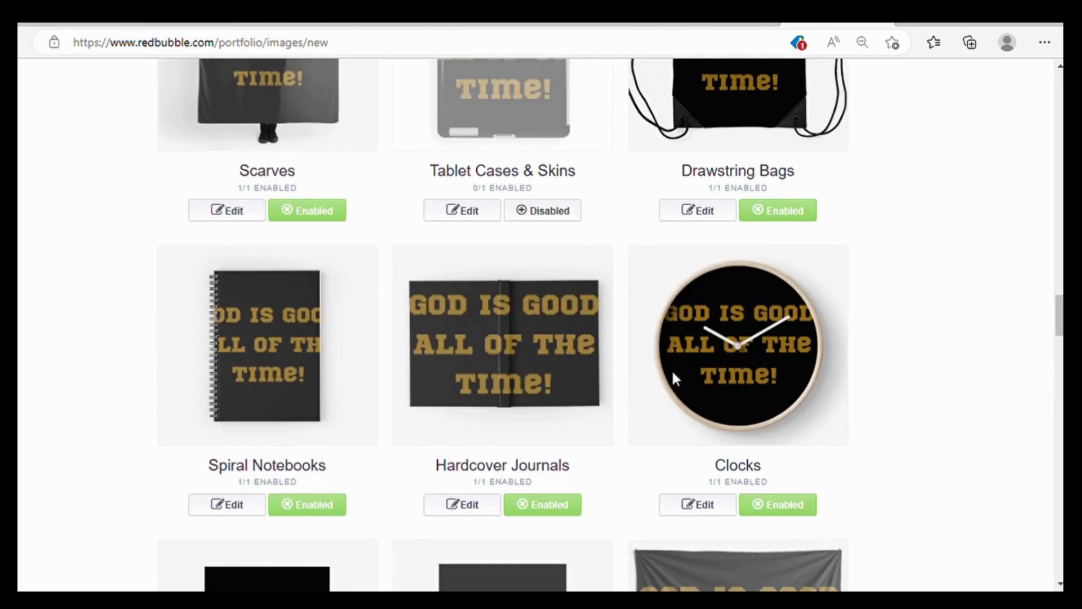
click(546, 211)
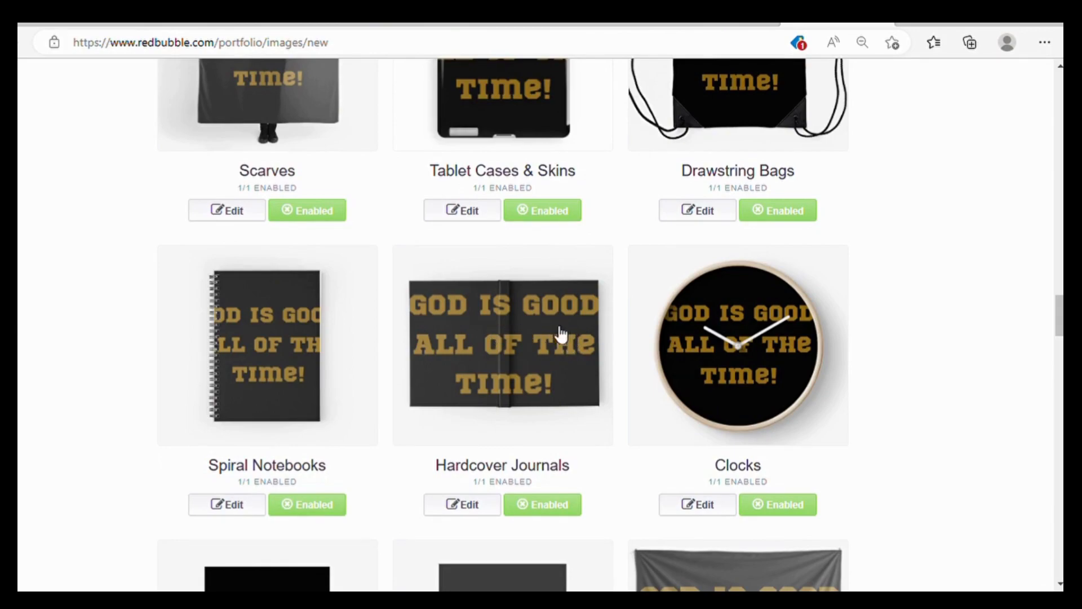
scroll(597, 333, down, 5)
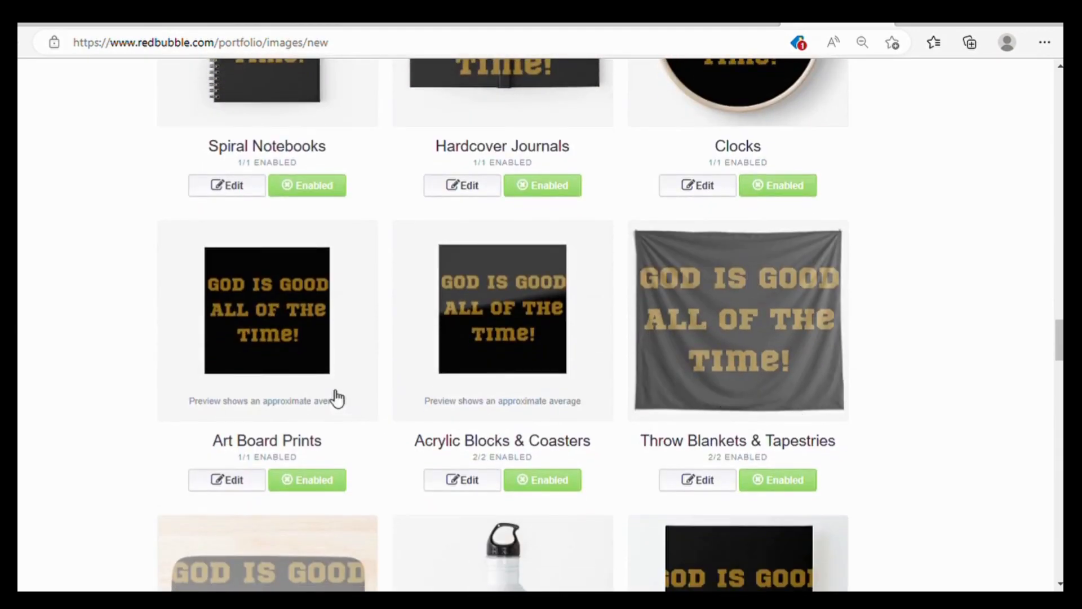
- Edit the Cotton Tote Bags product, reducing the design's scale to 15%, and apply the changes
scroll(740, 451, down, 4)
scroll(705, 449, down, 4)
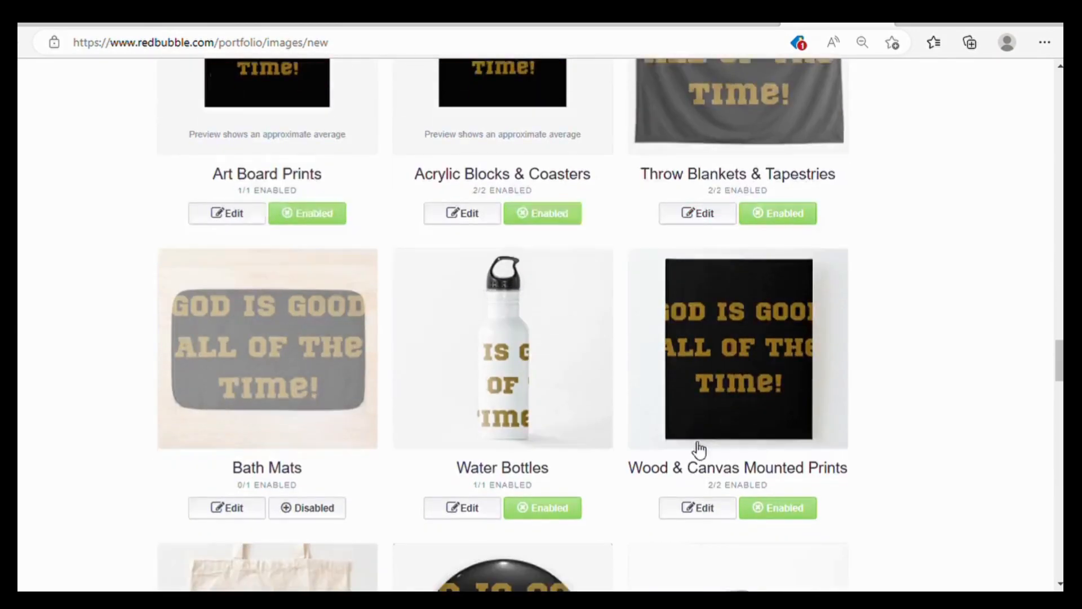
scroll(566, 444, down, 3)
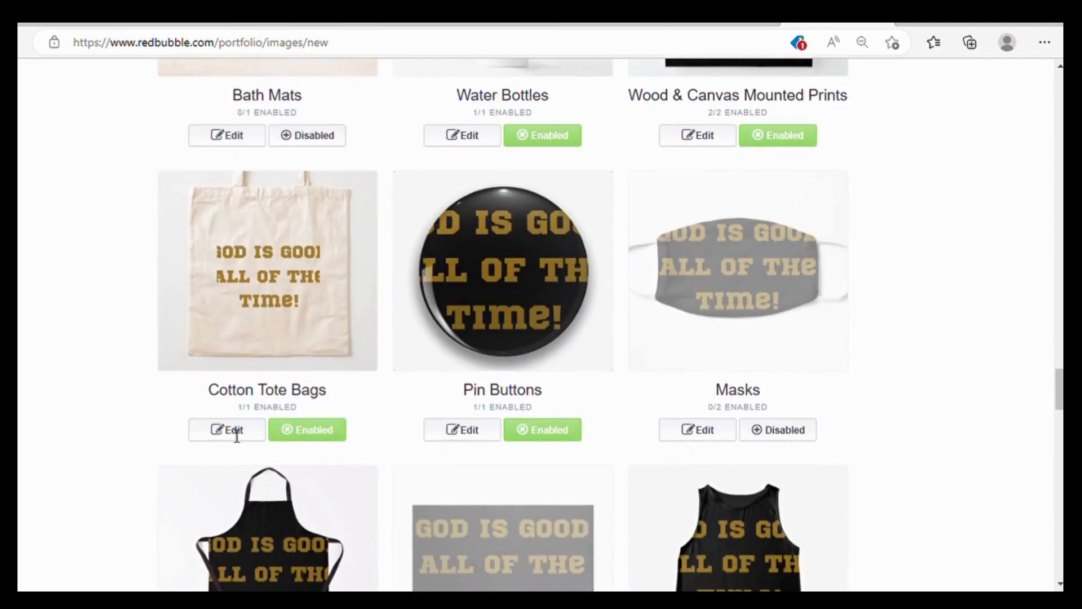
click(219, 434)
scroll(468, 433, down, 4)
scroll(465, 424, down, 1)
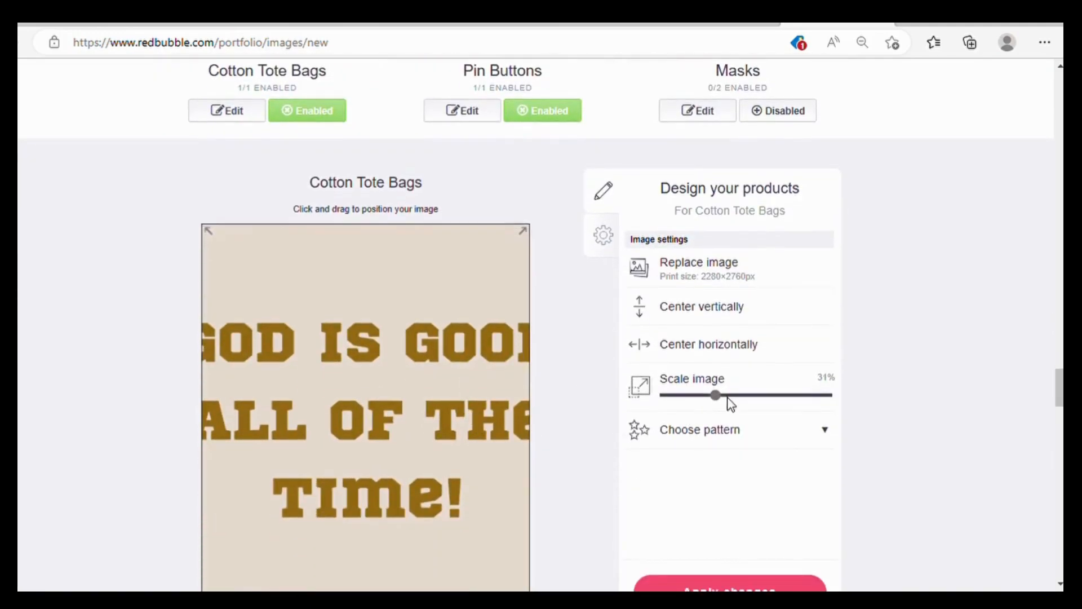
click(696, 395)
drag(693, 395, 691, 395)
scroll(592, 387, up, 8)
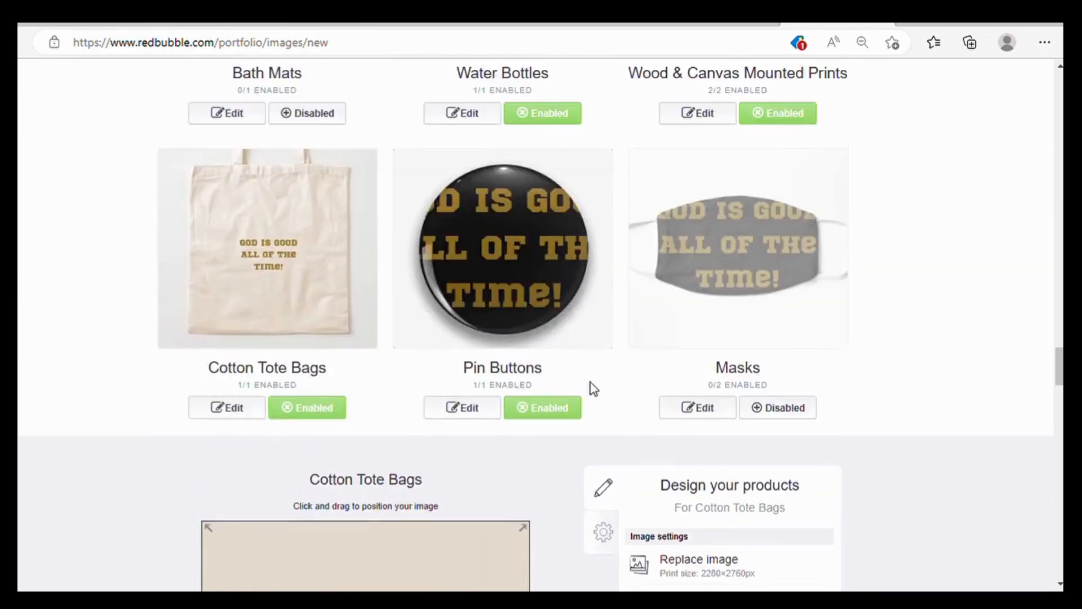
scroll(595, 389, down, 4)
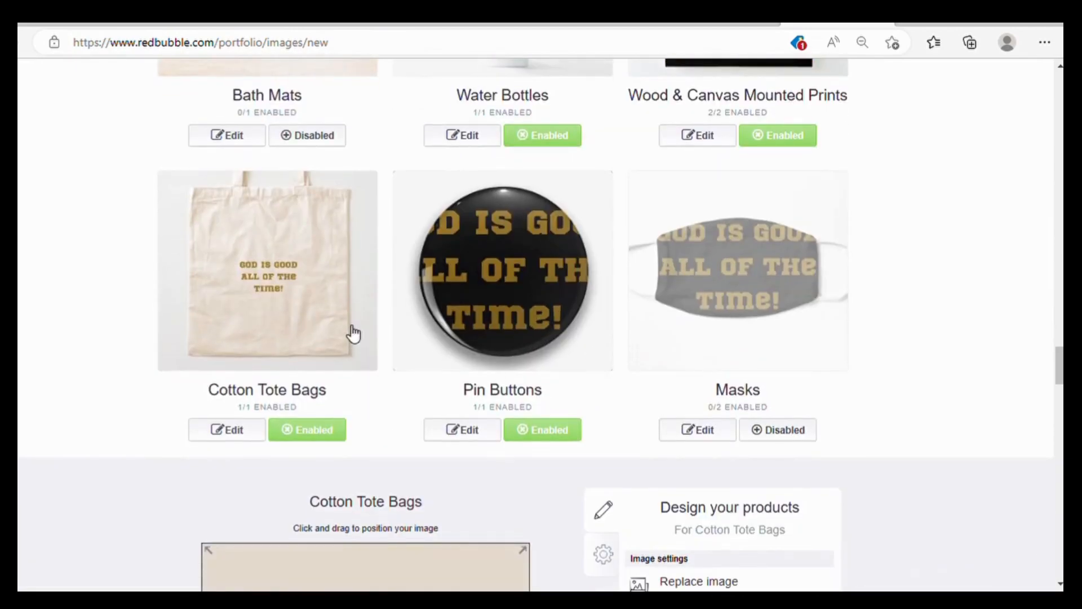
scroll(361, 372, down, 5)
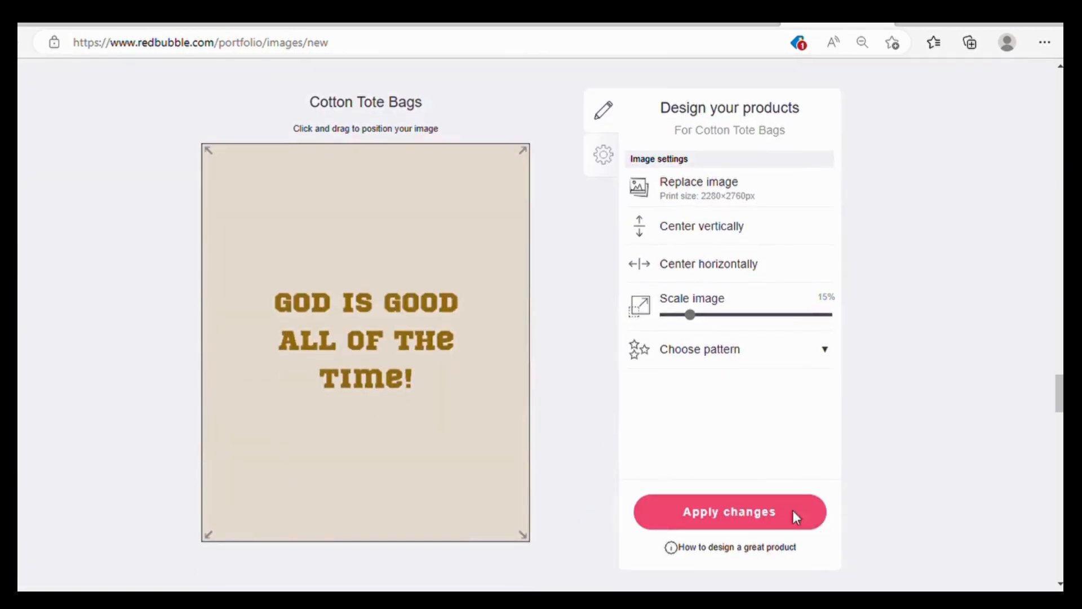
click(708, 481)
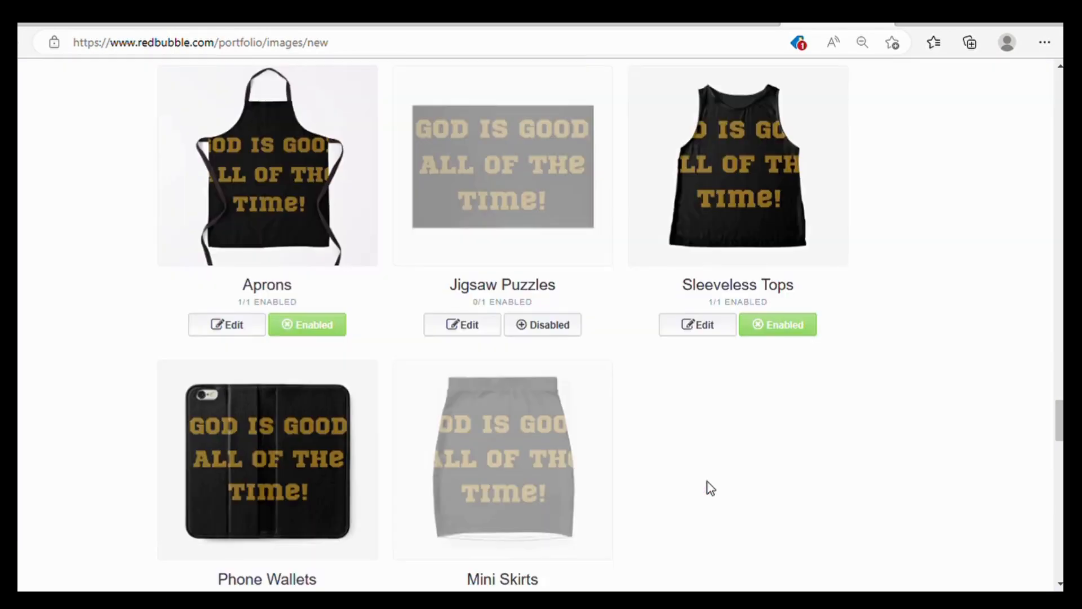
- Look through the standard and advanced products, checking how the design fits and which products are enabled
scroll(708, 488, up, 10)
scroll(710, 488, up, 20)
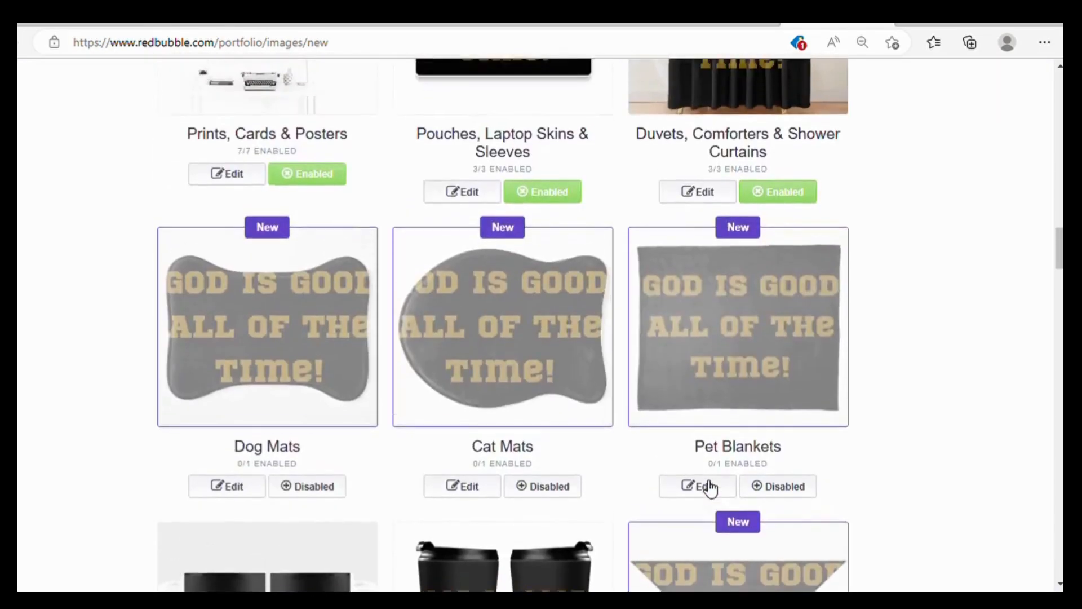
scroll(709, 485, up, 14)
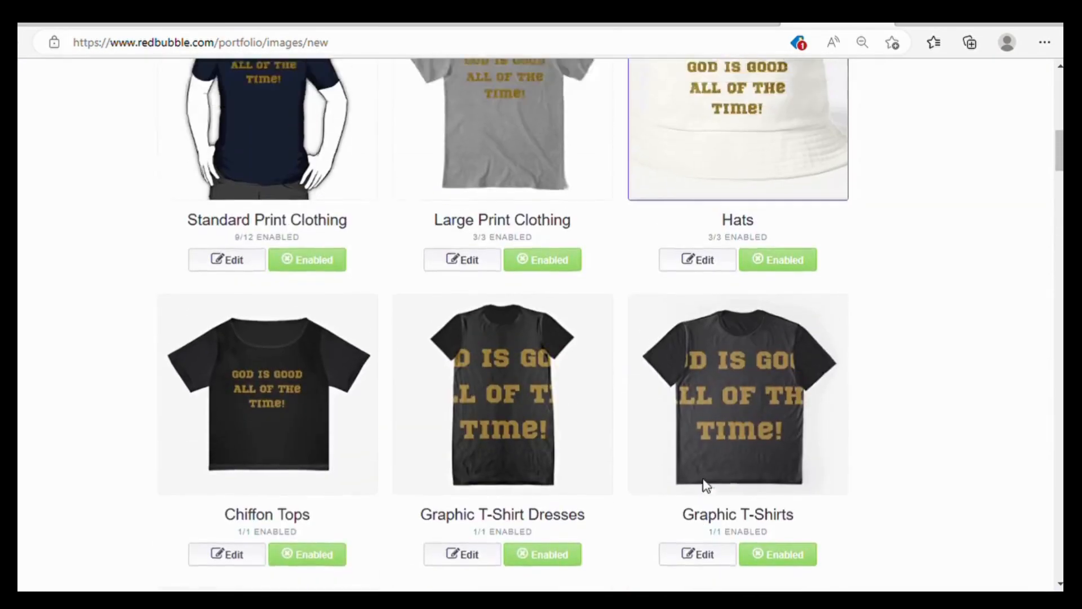
scroll(429, 435, down, 20)
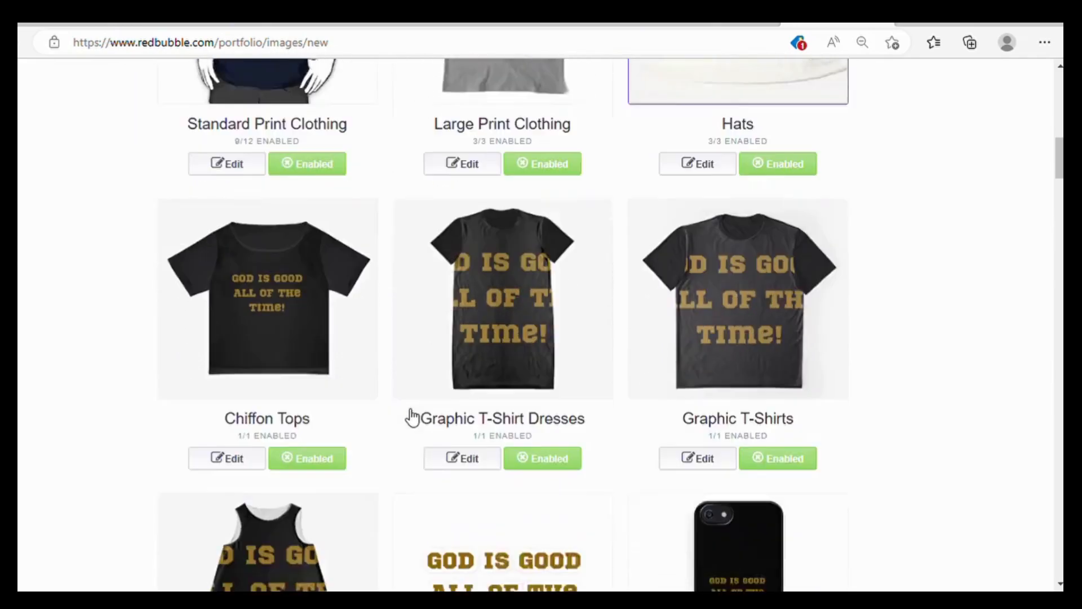
scroll(405, 439, down, 20)
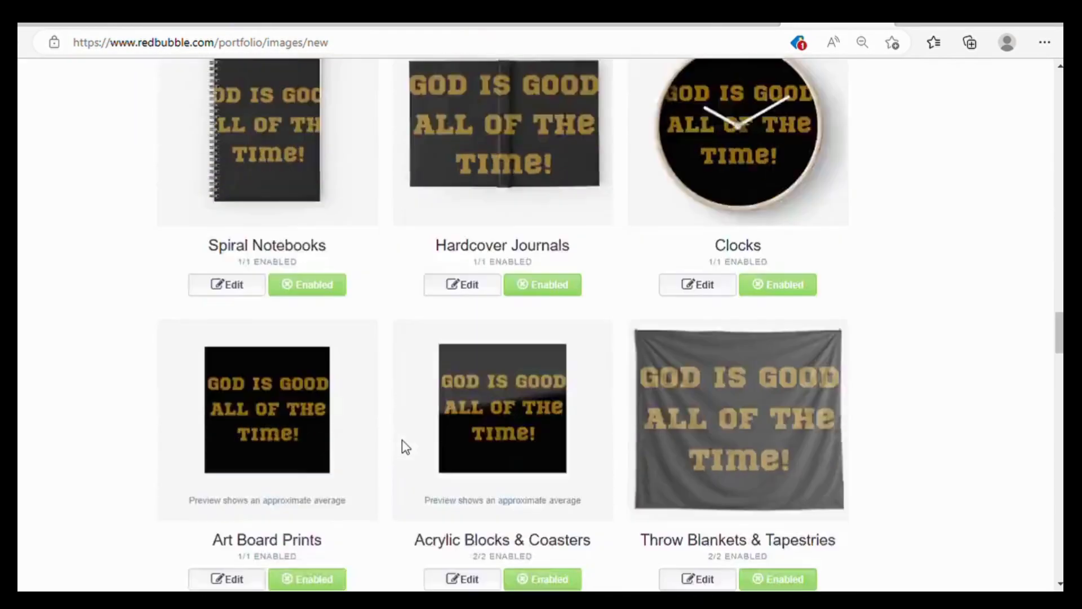
scroll(781, 486, down, 20)
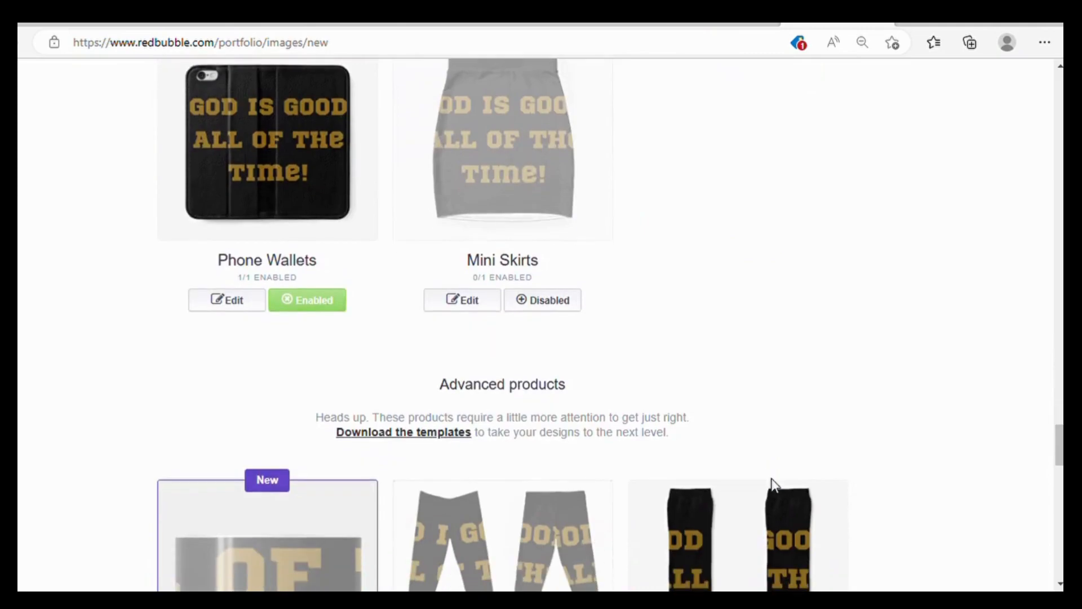
scroll(776, 485, down, 3)
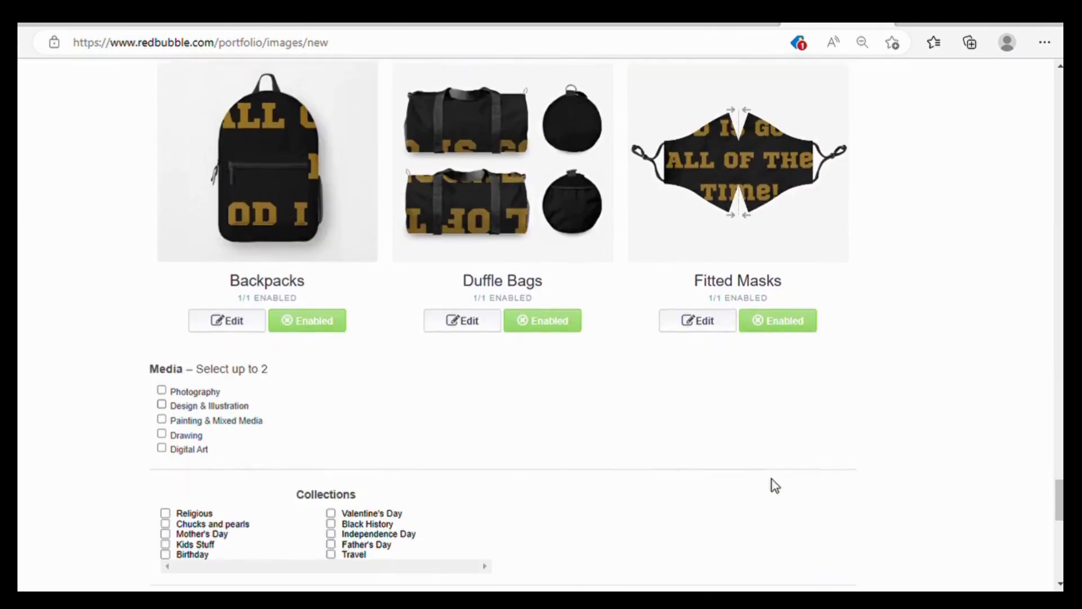
scroll(775, 485, up, 5)
scroll(770, 475, up, 12)
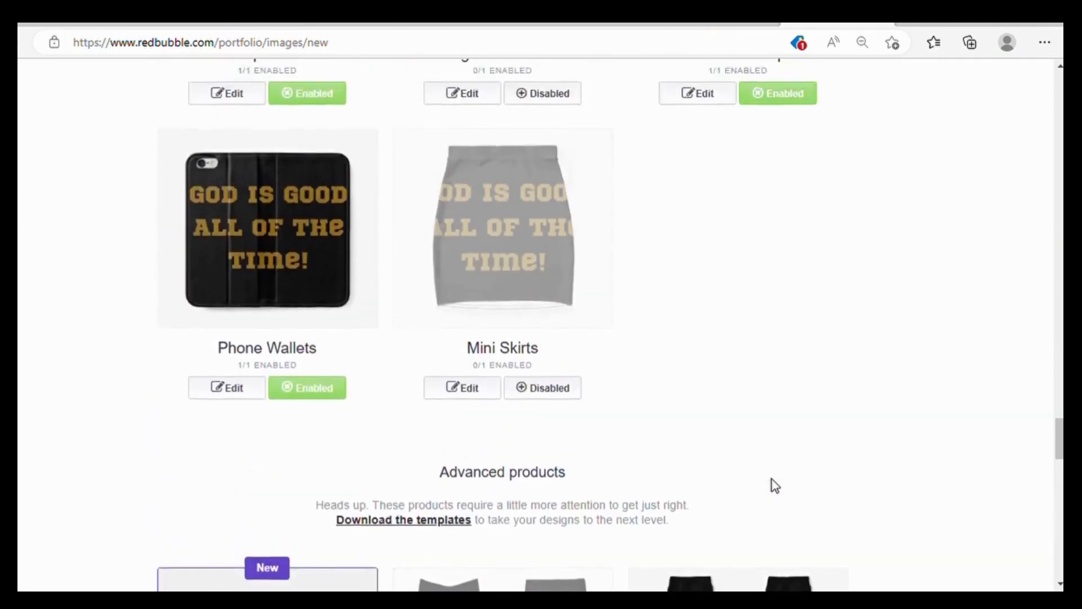
scroll(771, 477, up, 3)
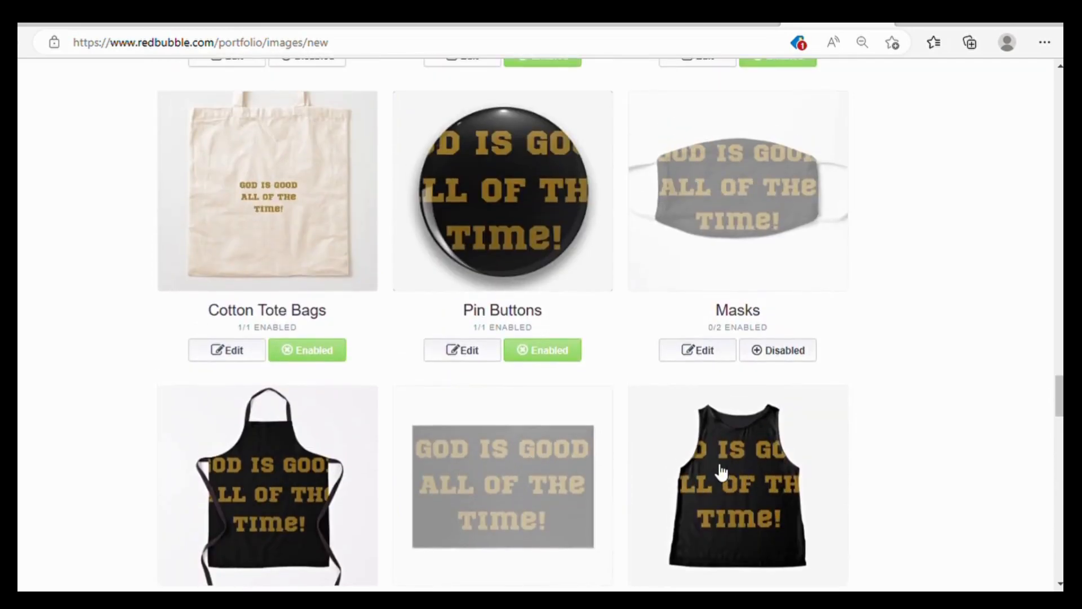
- Enable the Jigsaw Puzzles product, scale its design to 65% and apply the changes
scroll(650, 453, down, 3)
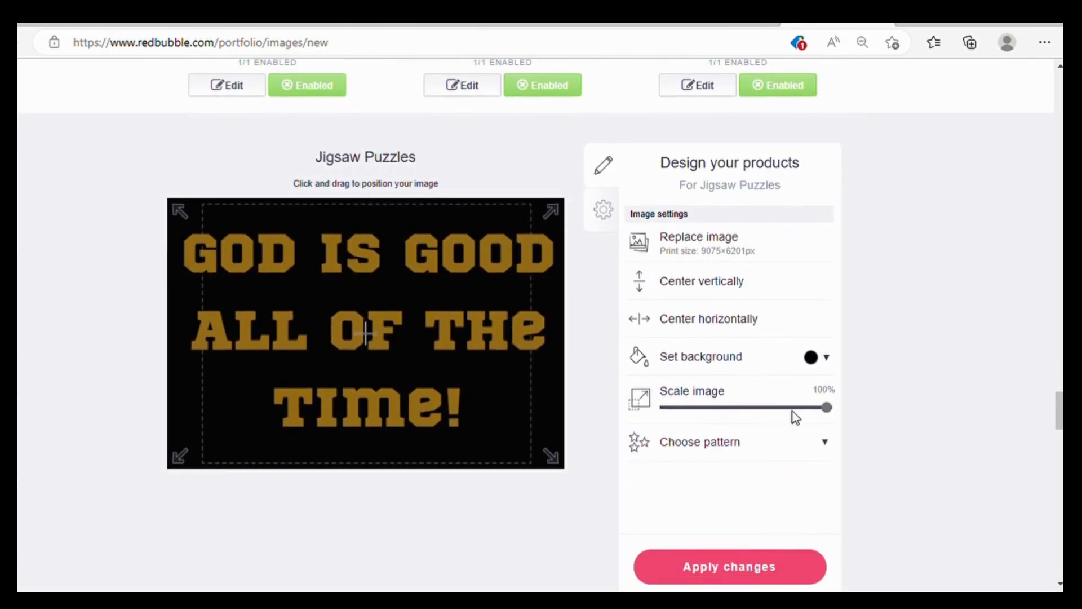
drag(793, 410, 768, 411)
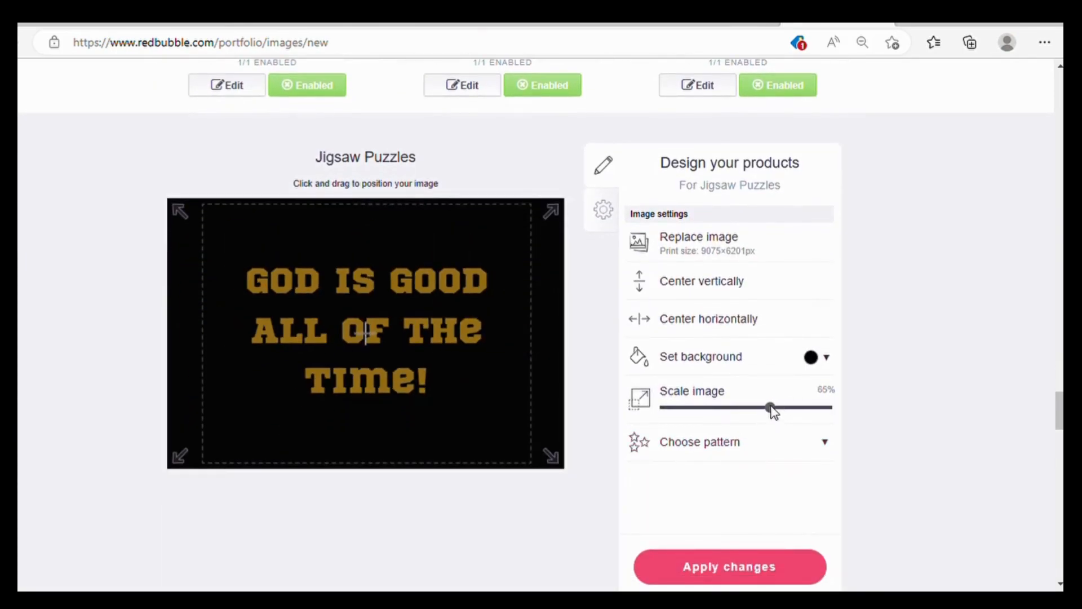
scroll(765, 412, up, 7)
scroll(768, 413, down, 10)
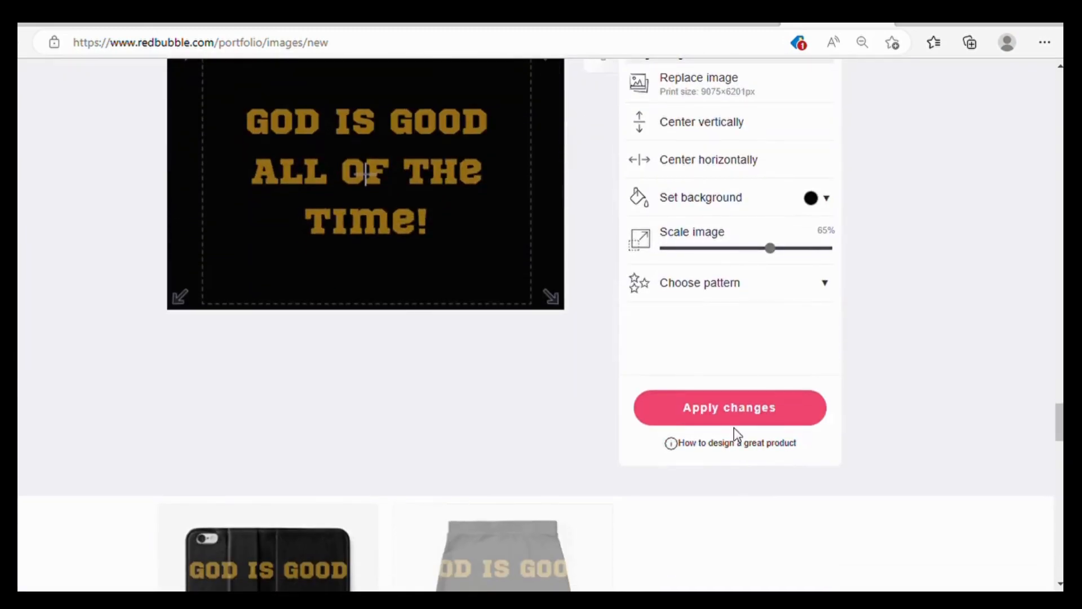
scroll(861, 427, down, 5)
scroll(860, 428, up, 10)
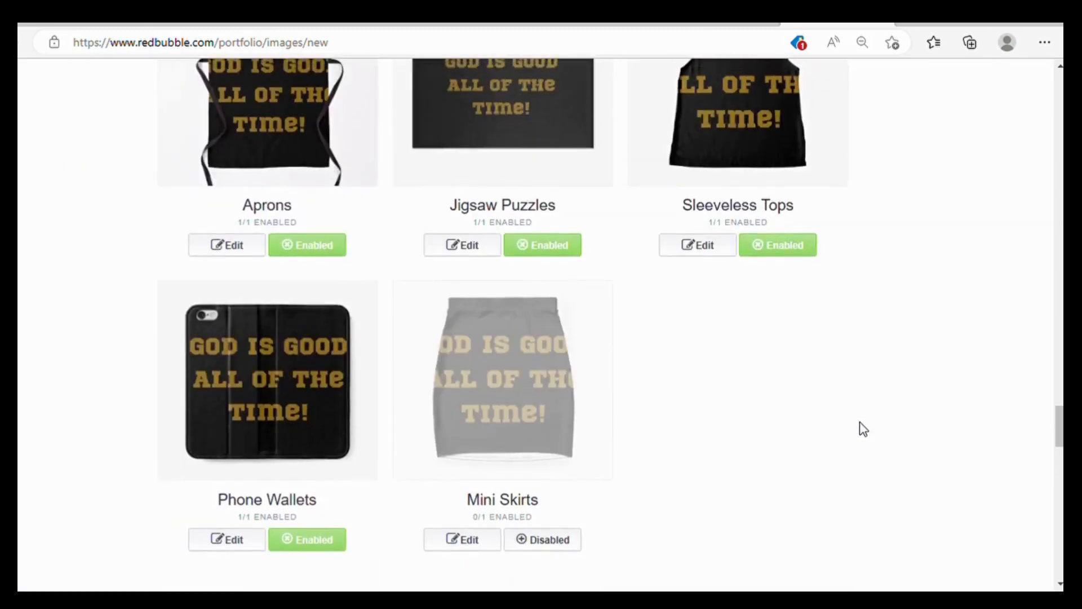
- Set the work's media to Design & Illustration and Painting & Mixed Media
scroll(863, 428, up, 4)
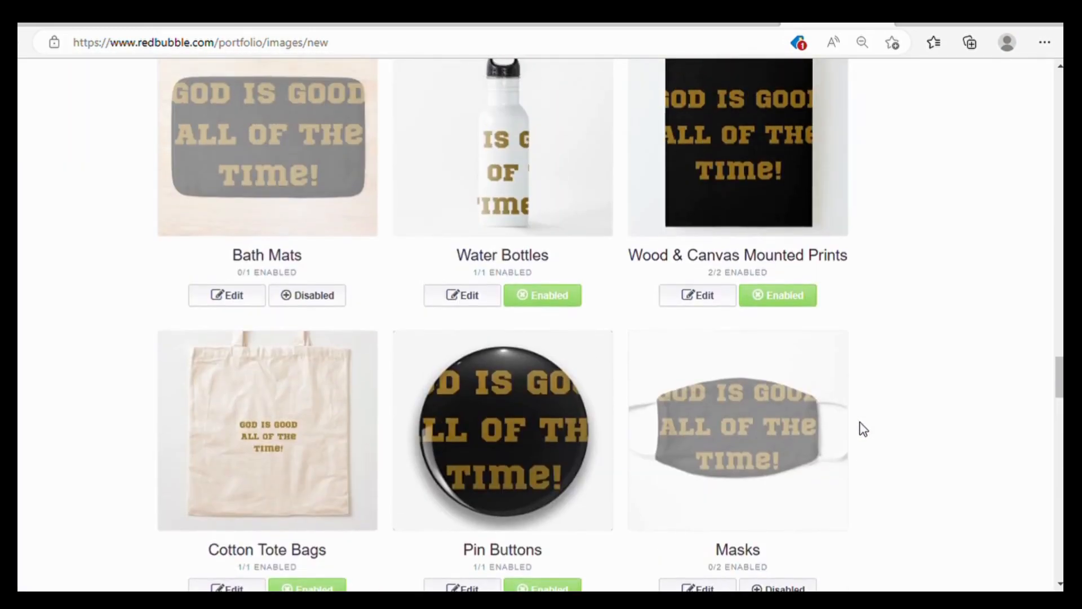
scroll(864, 430, up, 10)
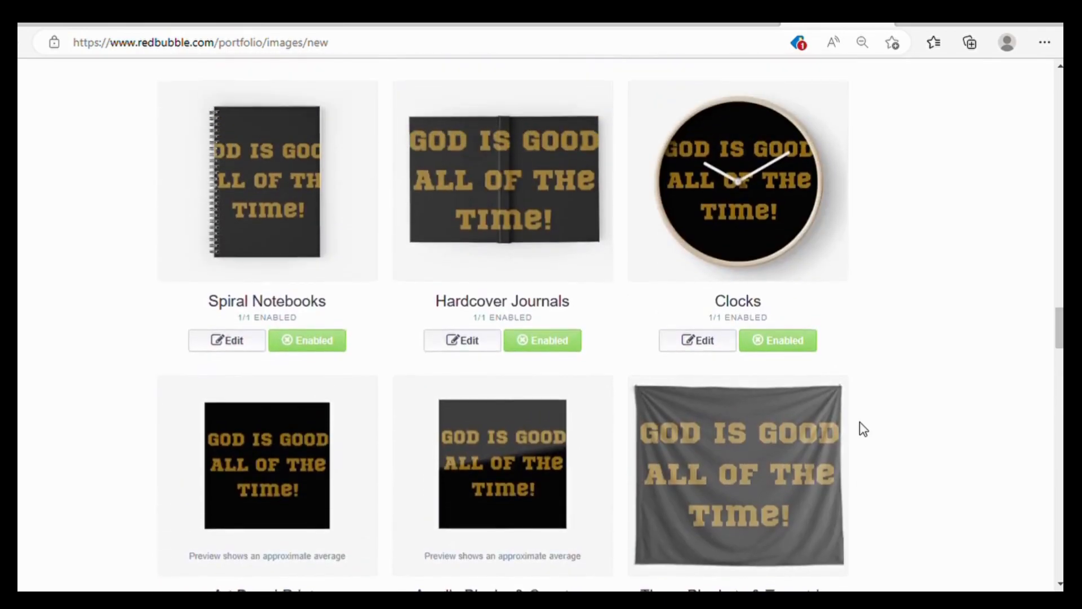
scroll(864, 429, down, 2)
scroll(863, 430, down, 20)
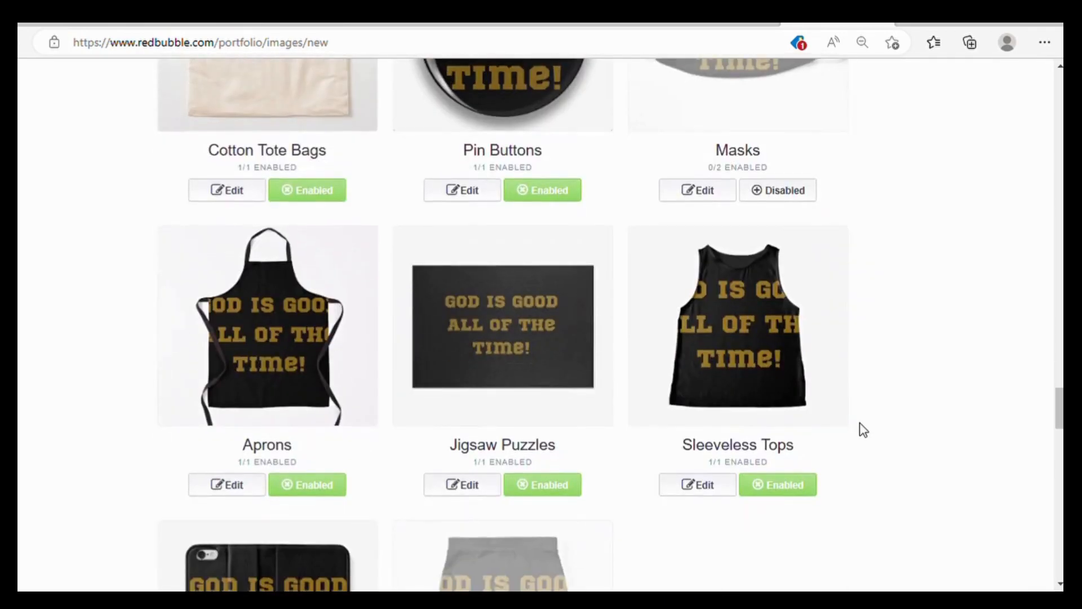
scroll(864, 430, down, 15)
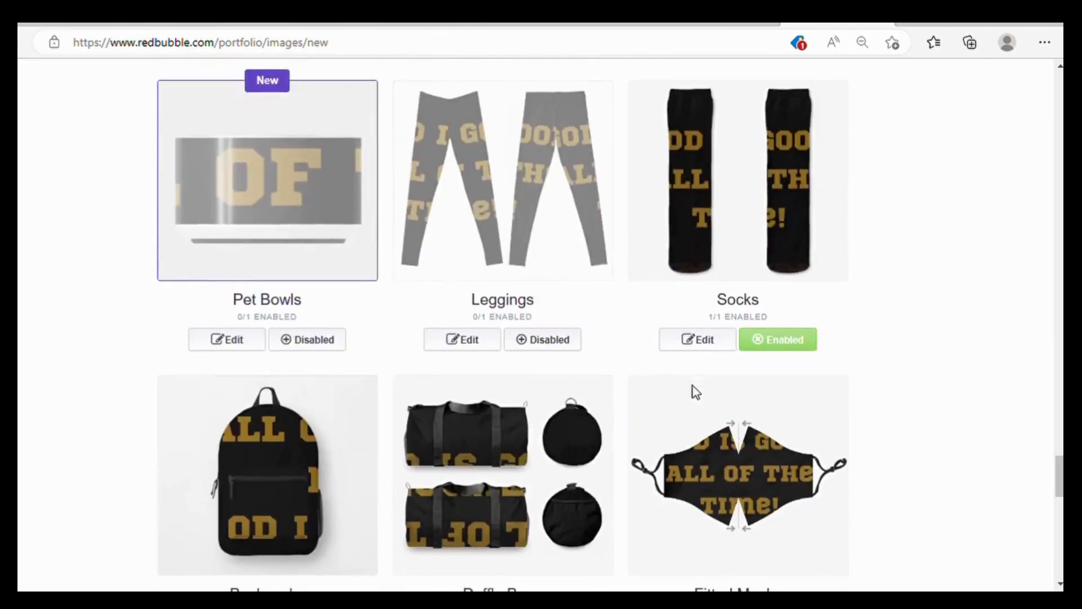
scroll(692, 386, down, 4)
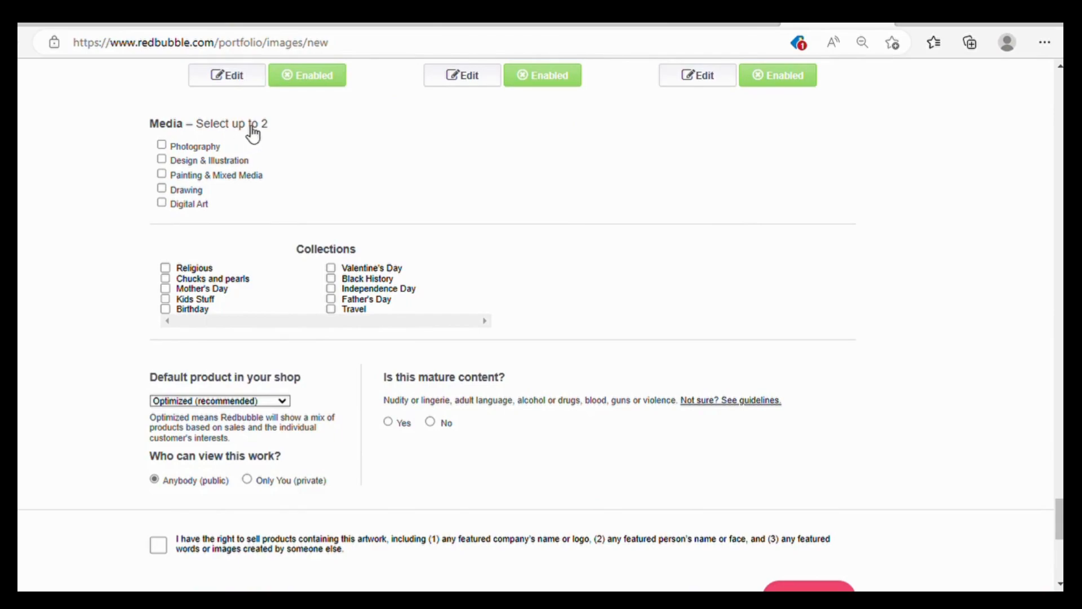
click(162, 160)
click(163, 175)
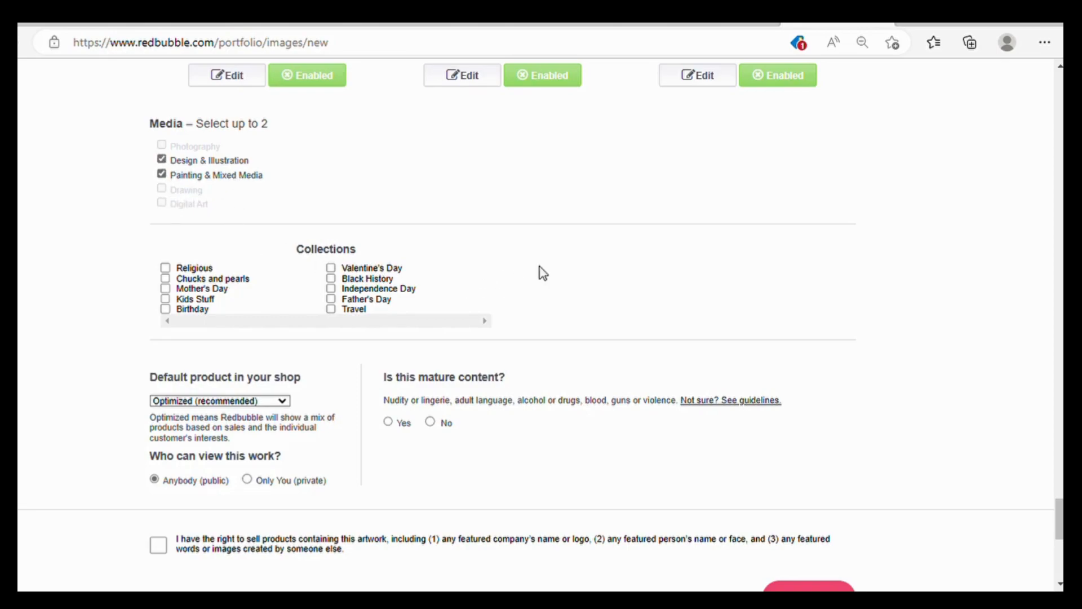
- Add the work to the Religious collection and mark it as not mature content
click(165, 268)
scroll(469, 395, down, 3)
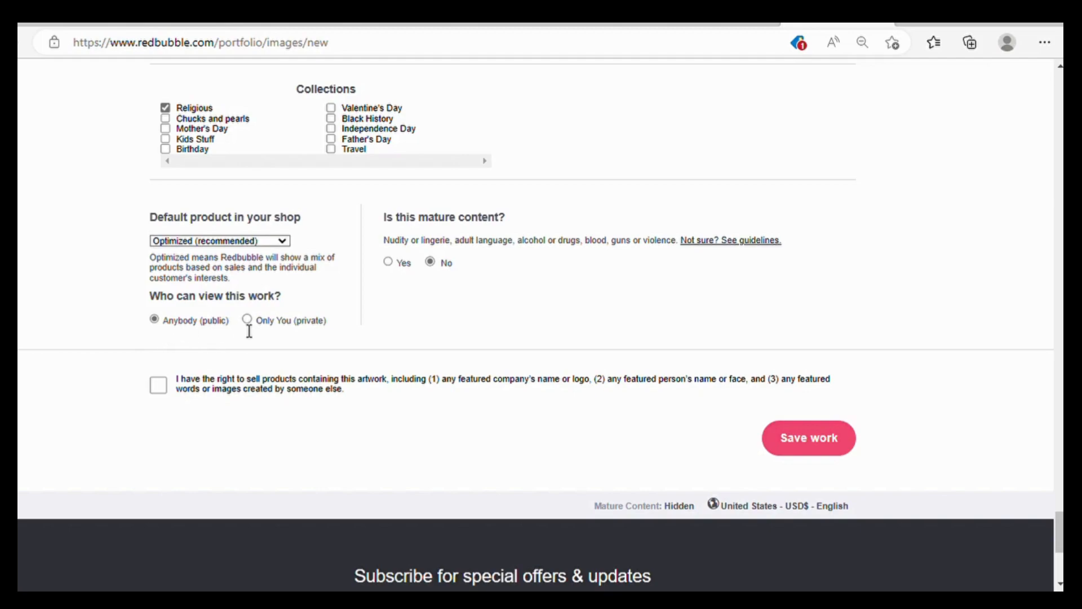
- Declare the right to sell products containing this artwork and save the work
click(159, 388)
scroll(932, 334, down, 5)
scroll(875, 351, up, 5)
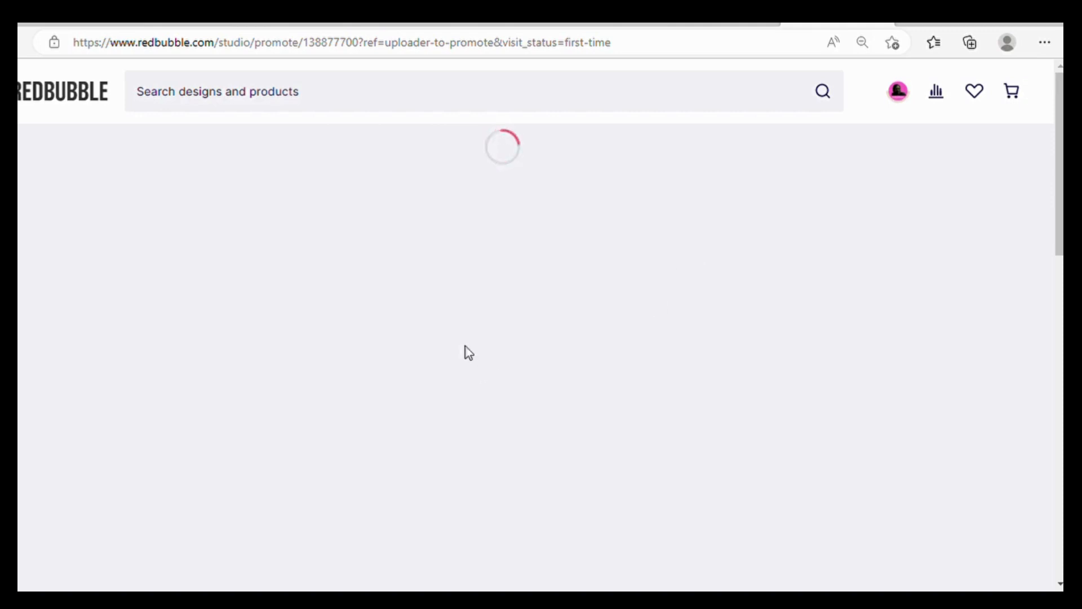
- Look through the published design's sharing page, examining how the artwork appears on hats, clothing, stickers and laptop products
scroll(462, 307, down, 3)
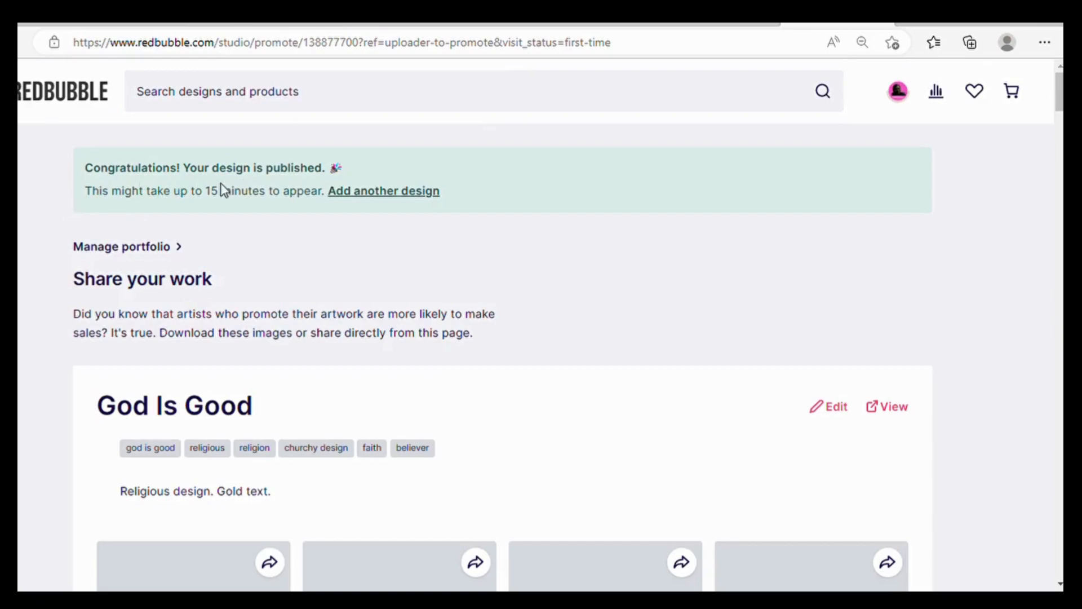
scroll(556, 174, down, 5)
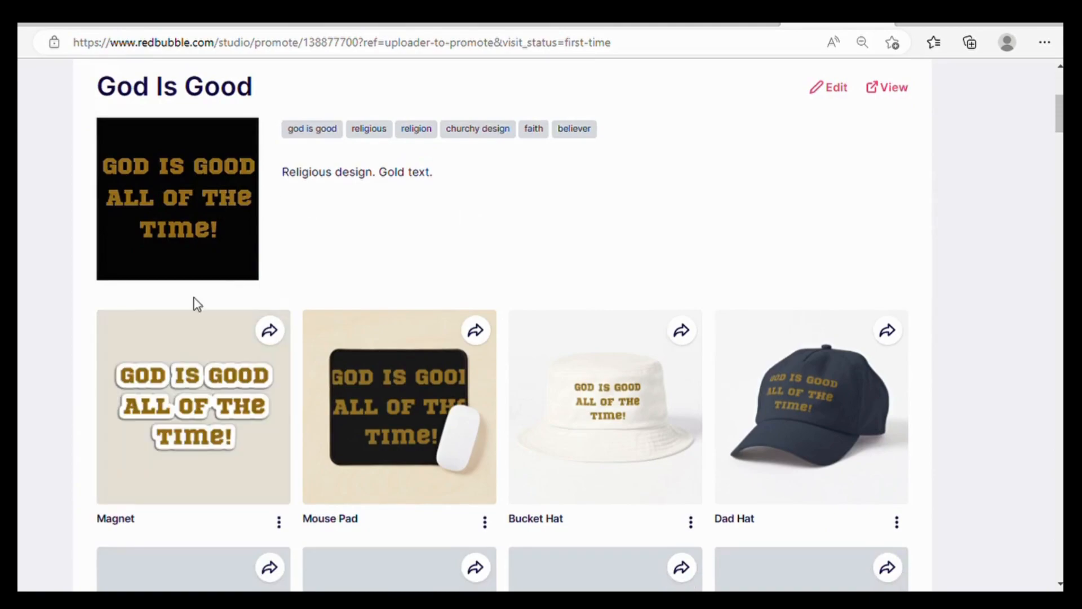
scroll(555, 383, down, 2)
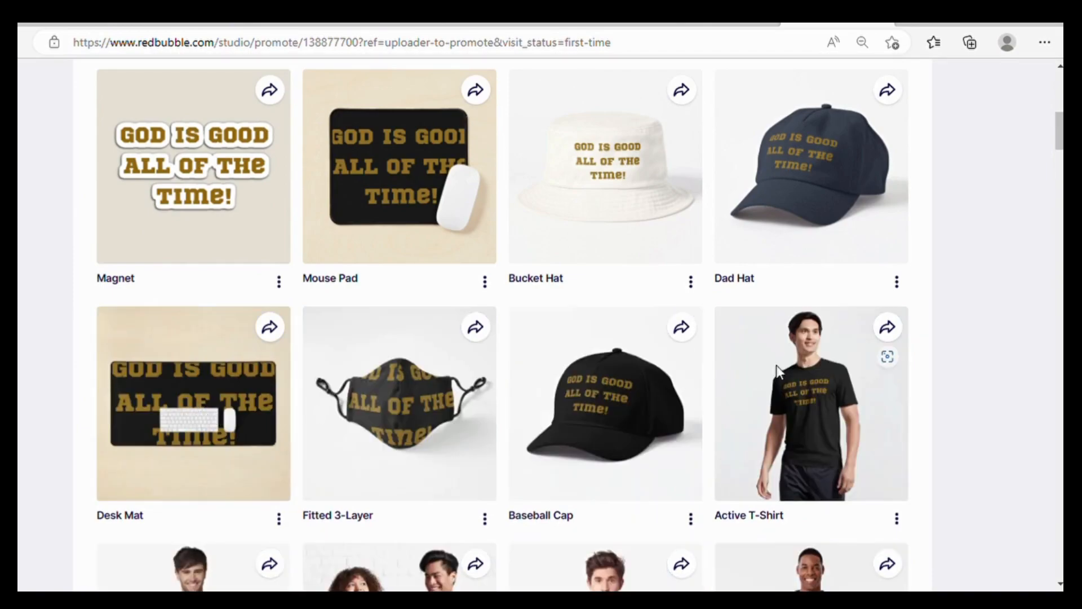
scroll(772, 373, down, 3)
scroll(755, 248, up, 3)
scroll(643, 378, down, 4)
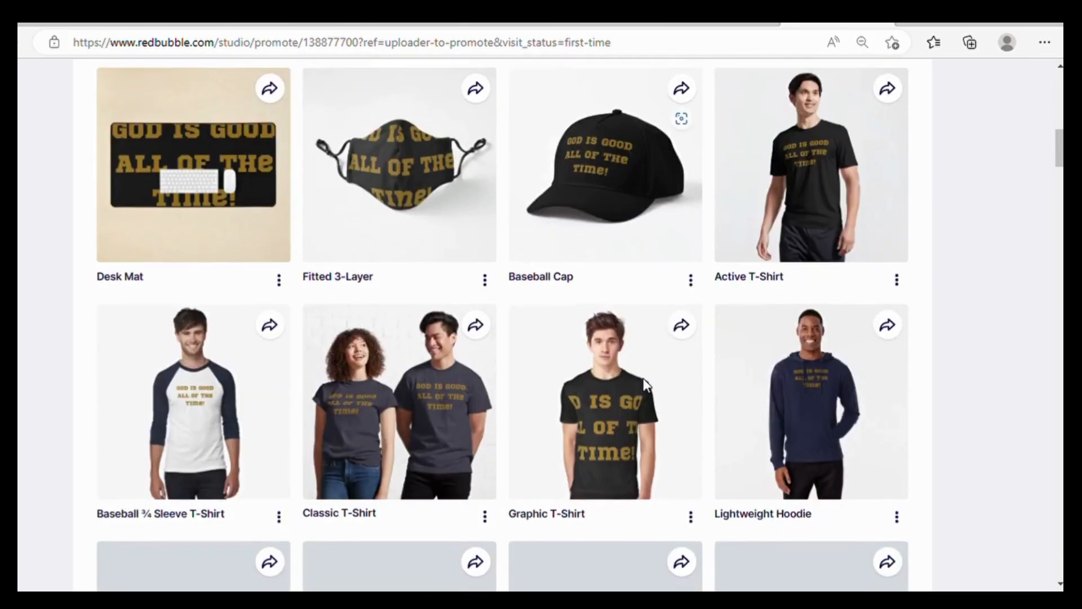
scroll(643, 379, down, 4)
scroll(645, 383, down, 3)
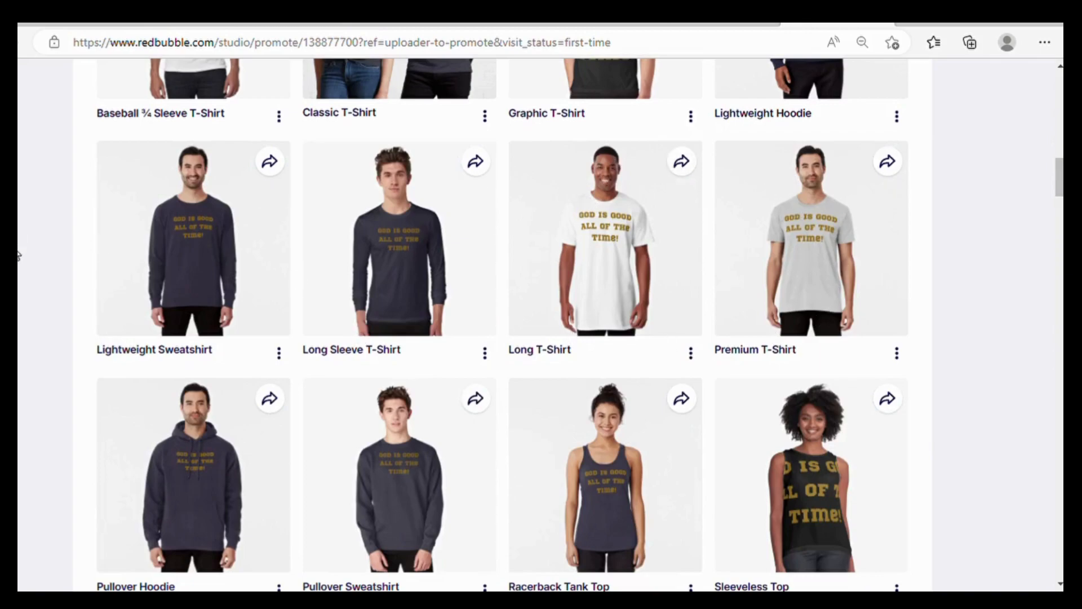
scroll(541, 243, down, 5)
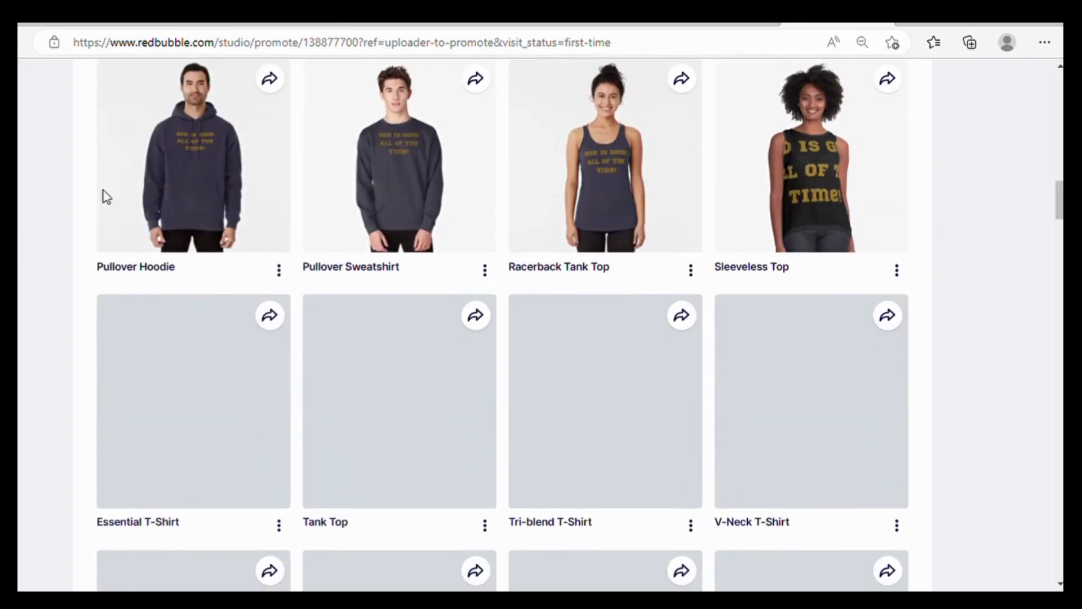
scroll(340, 165, down, 9)
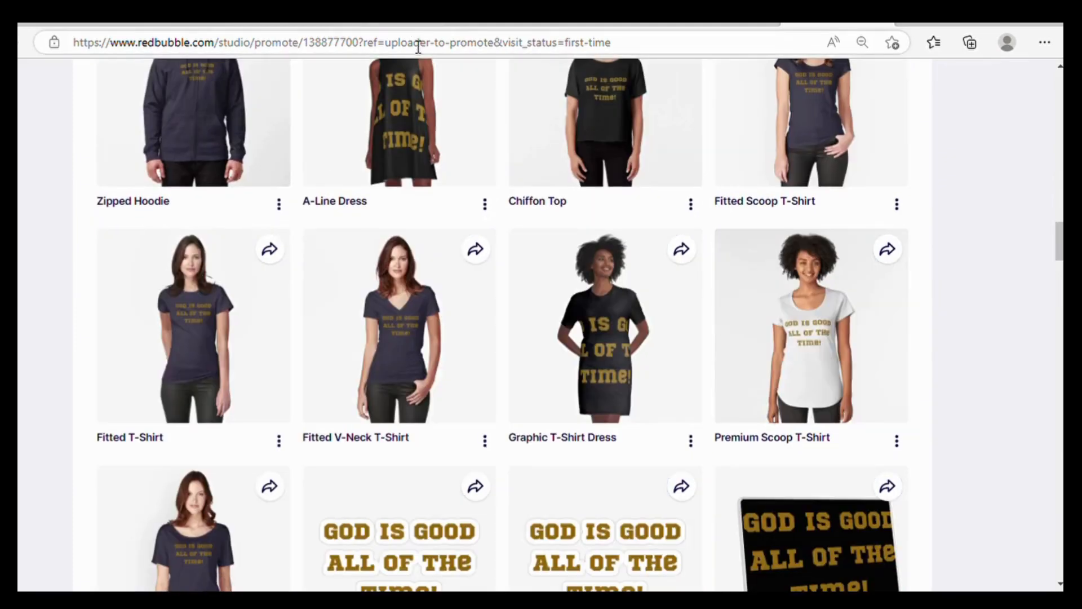
scroll(369, 125, down, 12)
scroll(370, 124, up, 8)
scroll(370, 123, up, 4)
scroll(370, 150, down, 4)
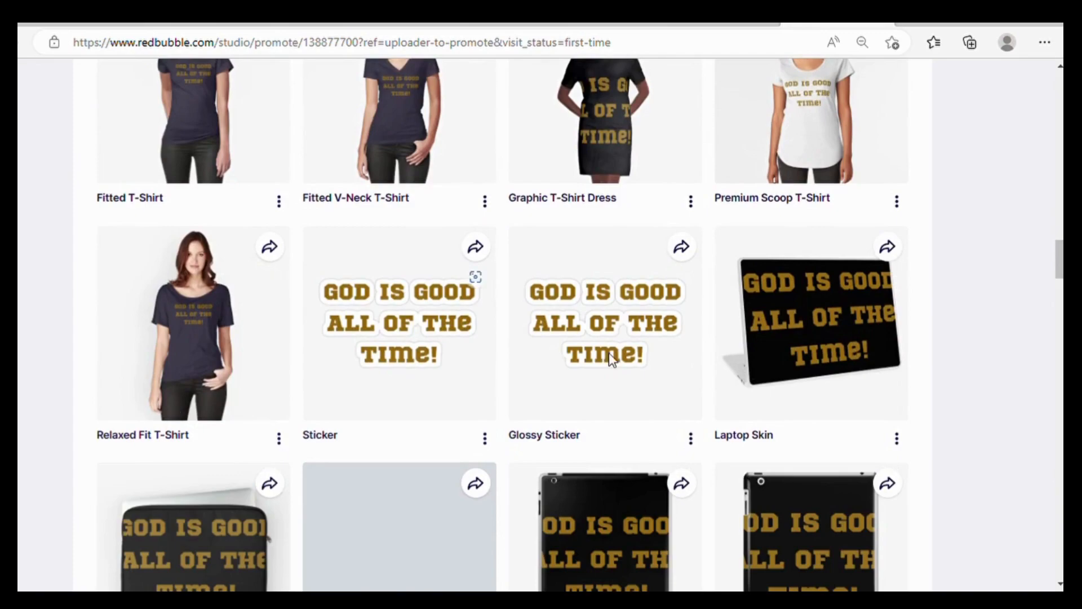
- Examine how the artwork appears on the phone cases, skins, wallet and wall art prints on the sharing page
scroll(441, 343, down, 7)
scroll(440, 341, down, 5)
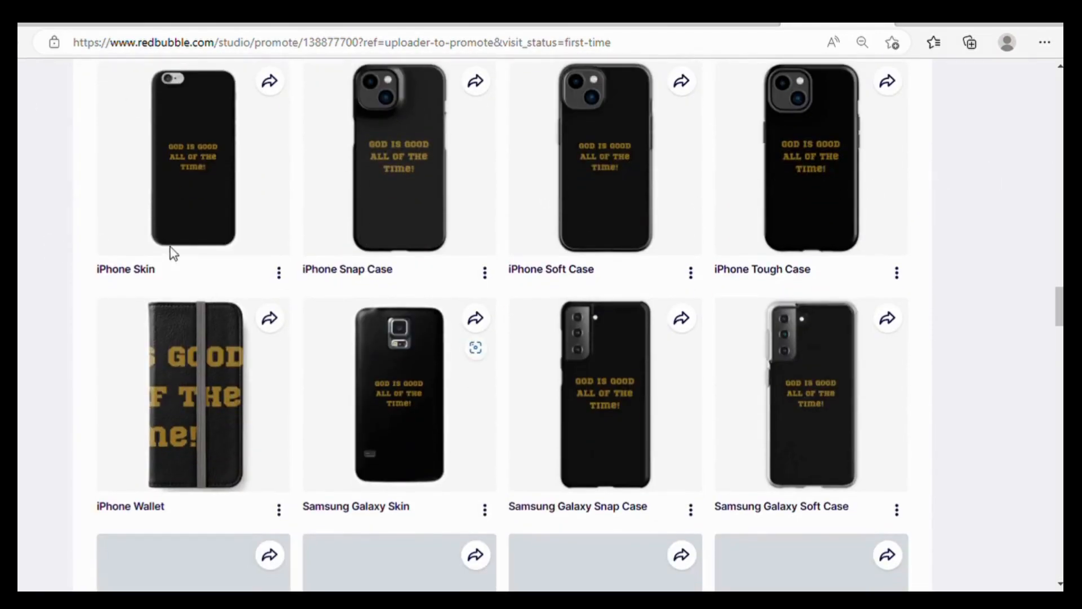
scroll(610, 276, down, 8)
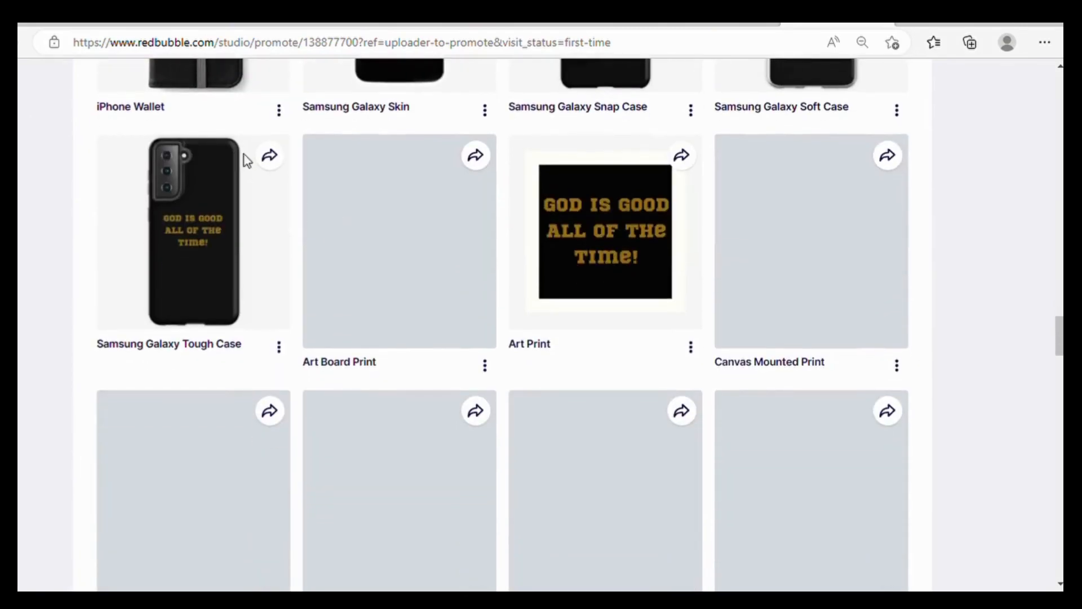
scroll(83, 246, up, 4)
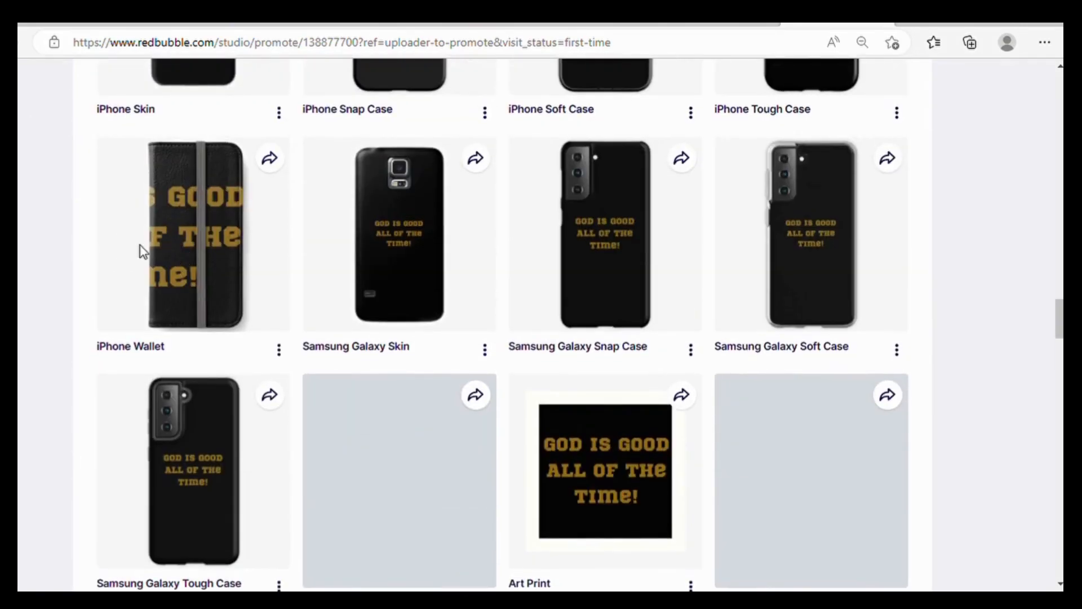
scroll(443, 233, down, 14)
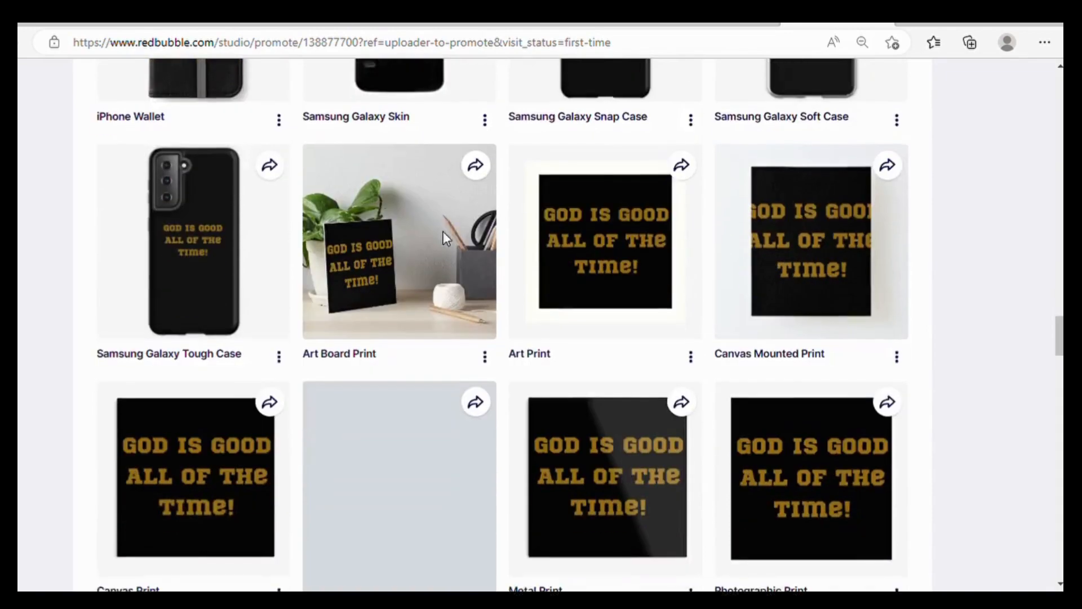
scroll(431, 235, down, 13)
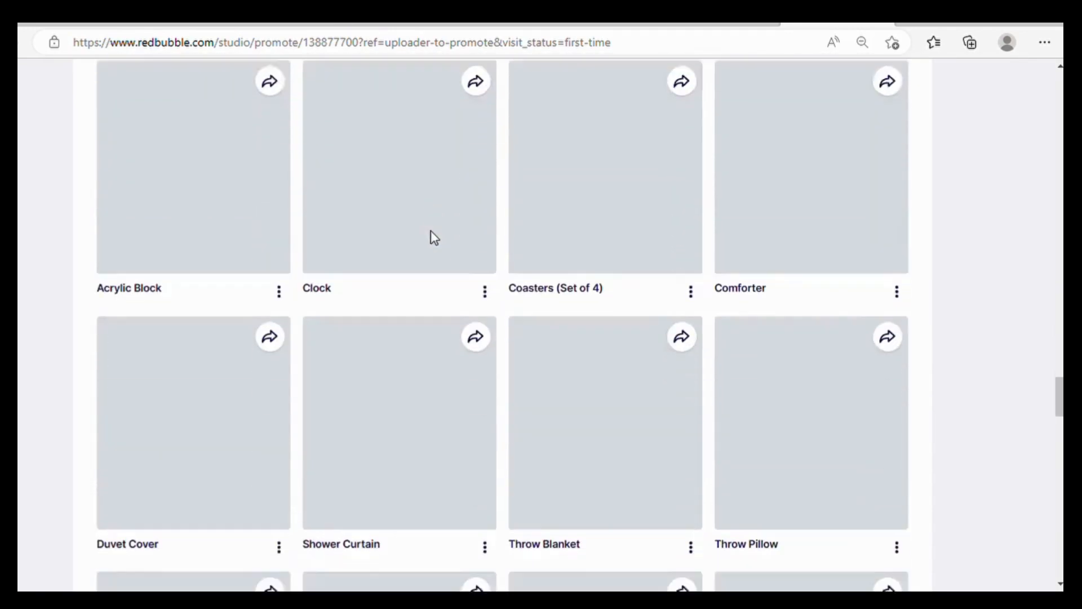
scroll(434, 237, down, 4)
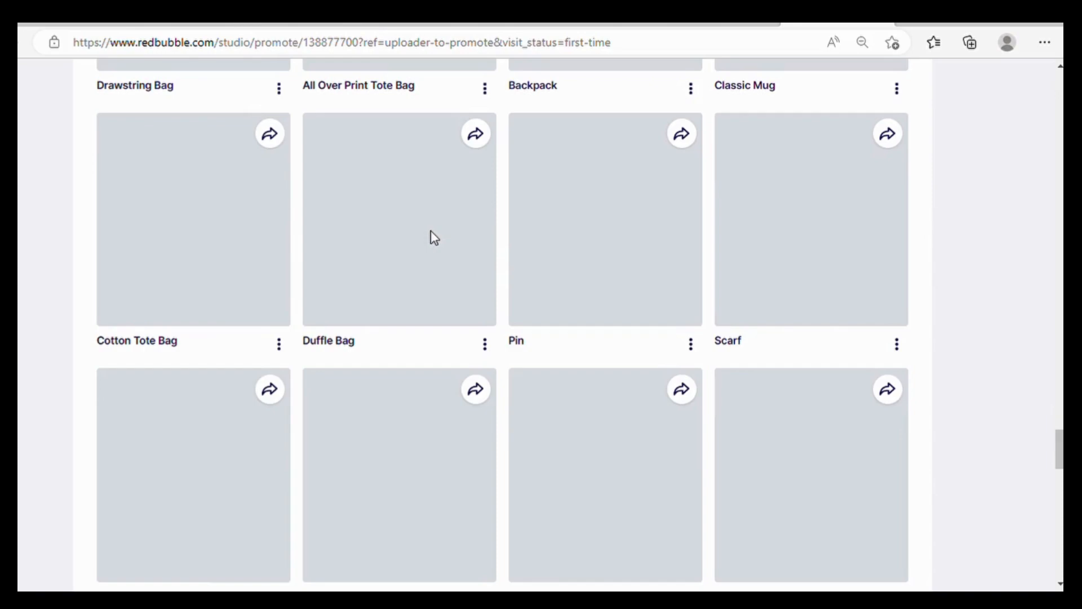
scroll(435, 237, up, 12)
scroll(433, 236, up, 10)
scroll(429, 229, down, 8)
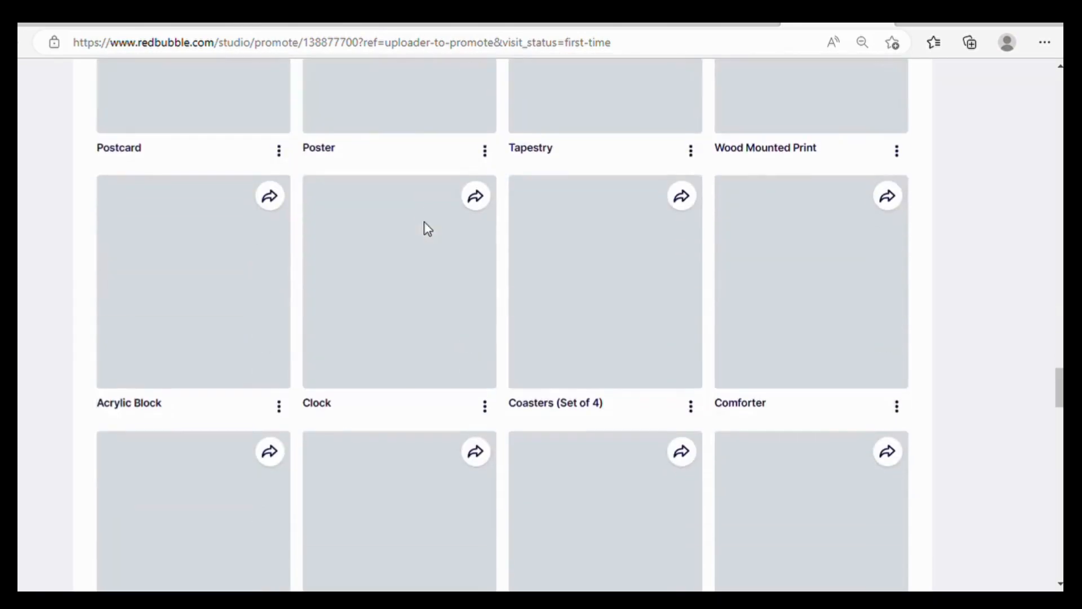
scroll(424, 222, up, 10)
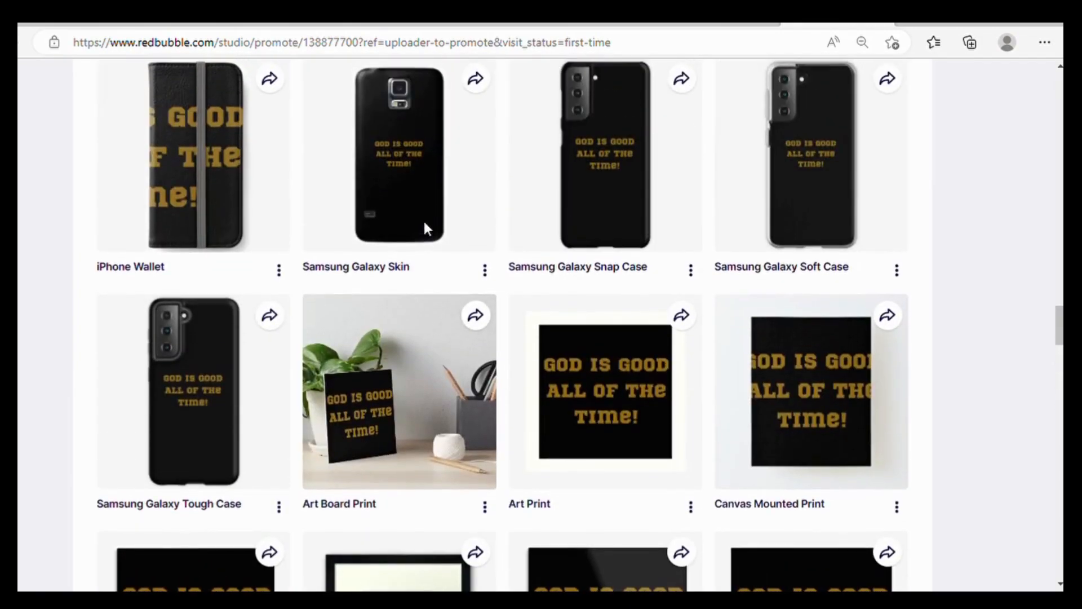
- Examine how the artwork appears on the home decor, bags, drinkware, socks, jigsaw puzzle and other remaining products on the sharing page
scroll(423, 218, down, 10)
scroll(424, 221, down, 3)
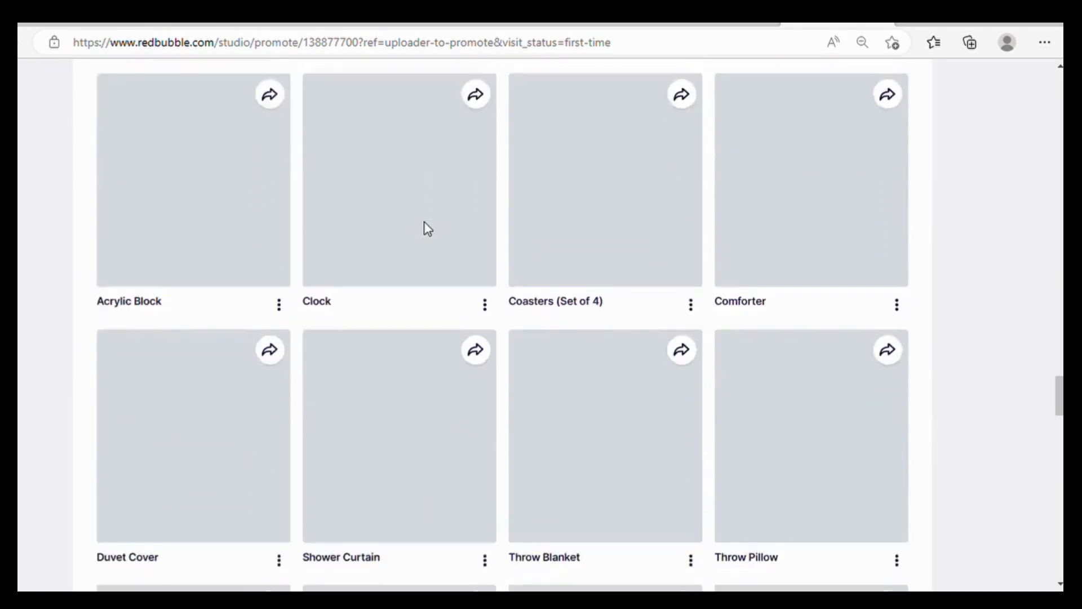
scroll(428, 228, down, 1)
scroll(455, 231, down, 1)
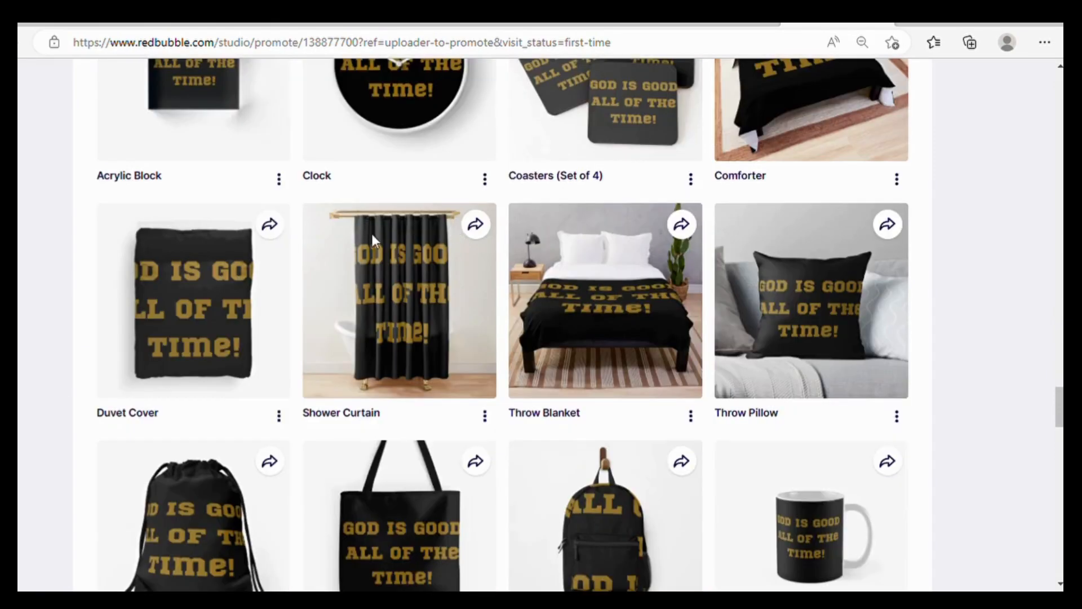
scroll(490, 254, down, 2)
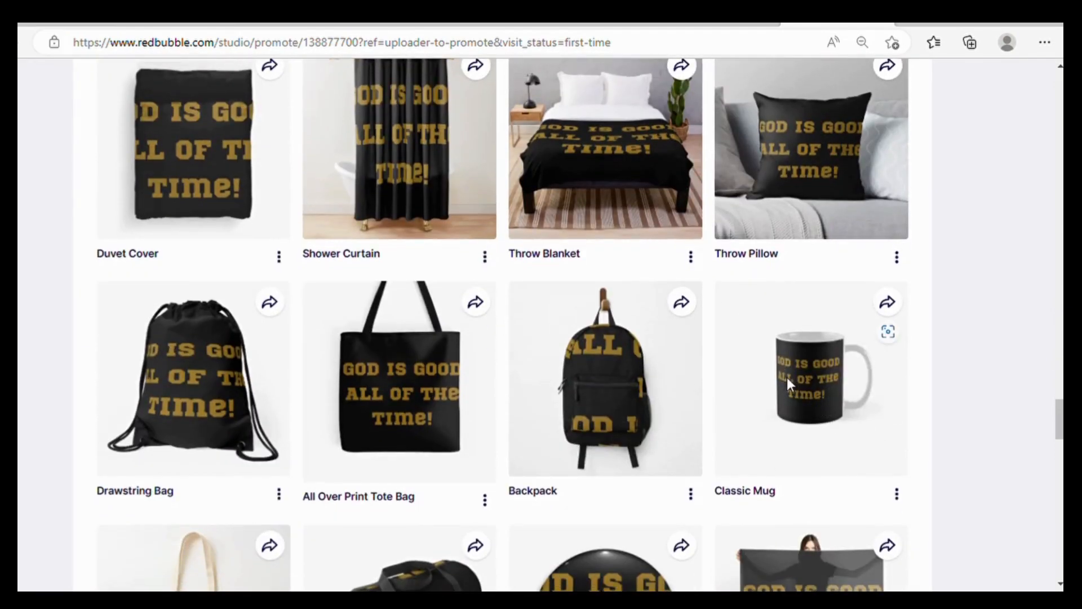
scroll(788, 389, down, 6)
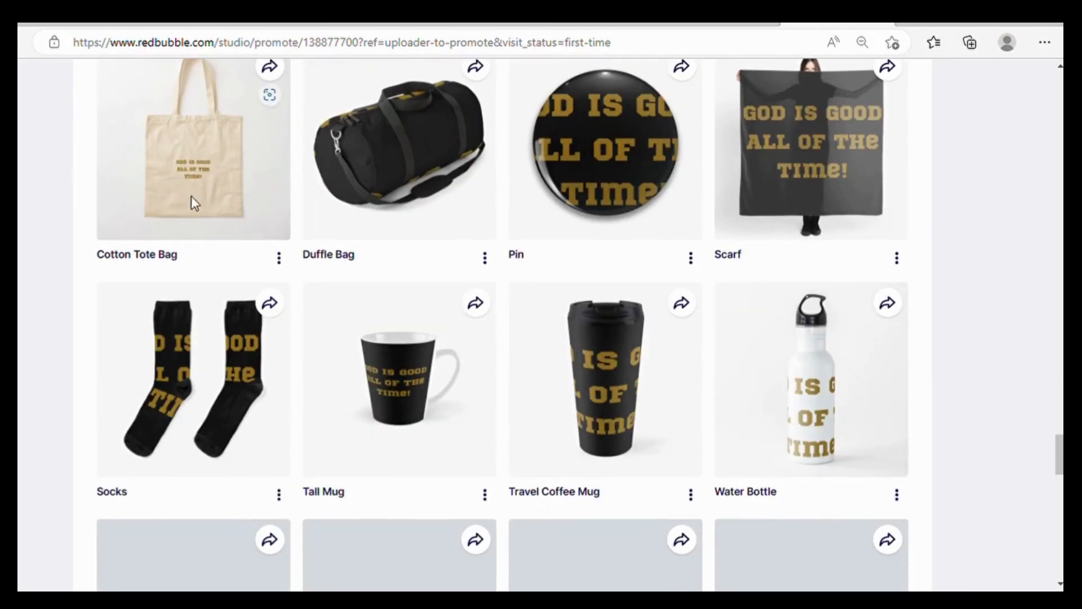
scroll(278, 268, down, 7)
scroll(429, 273, down, 3)
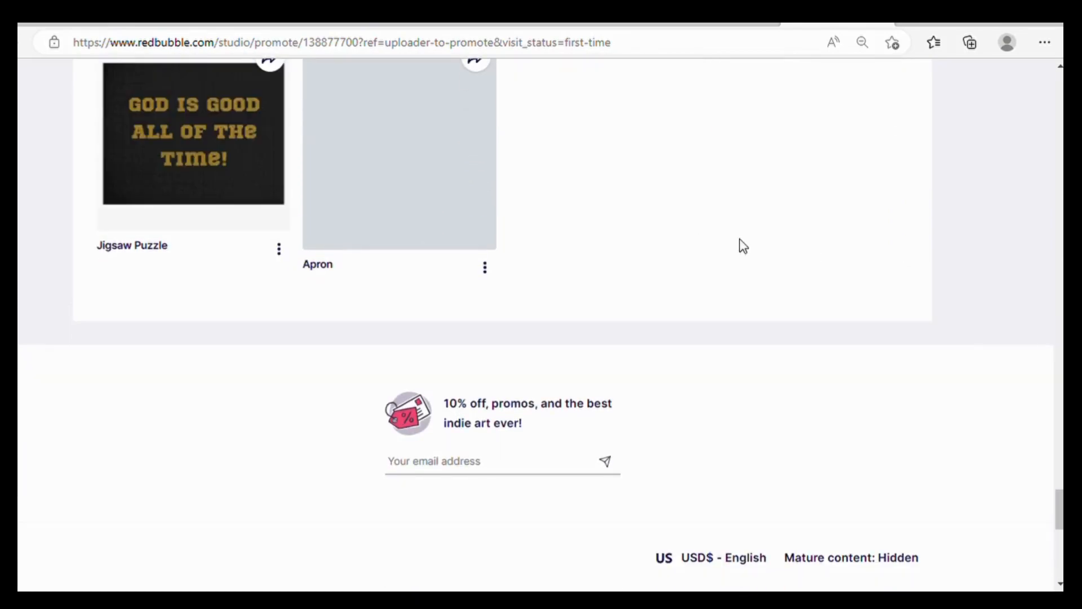
- Return to the God Is Good work's header on the sharing page and view its public shop page
scroll(654, 225, up, 15)
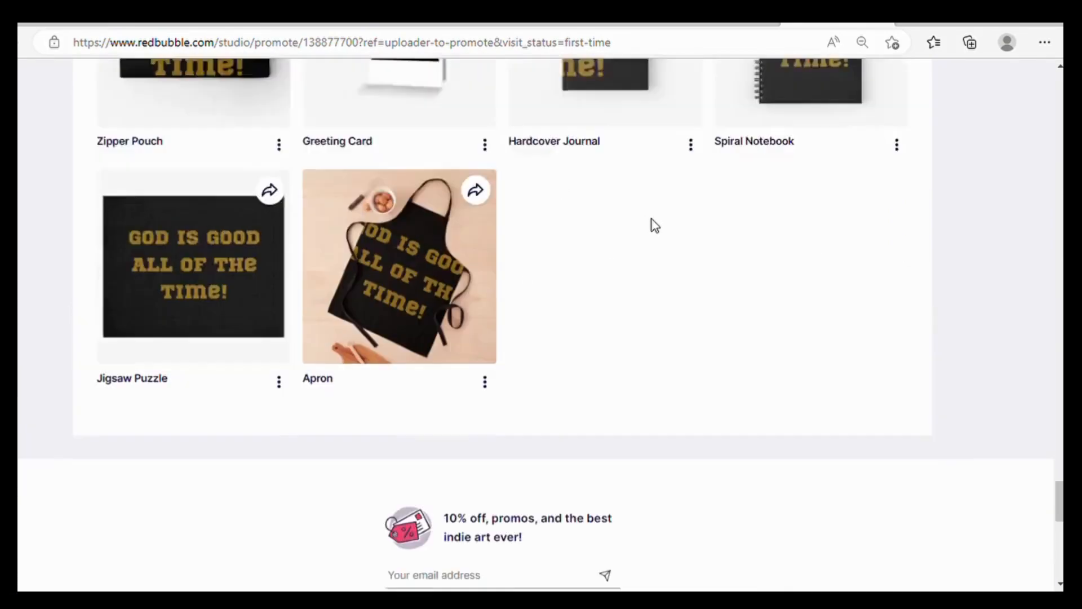
scroll(654, 225, up, 20)
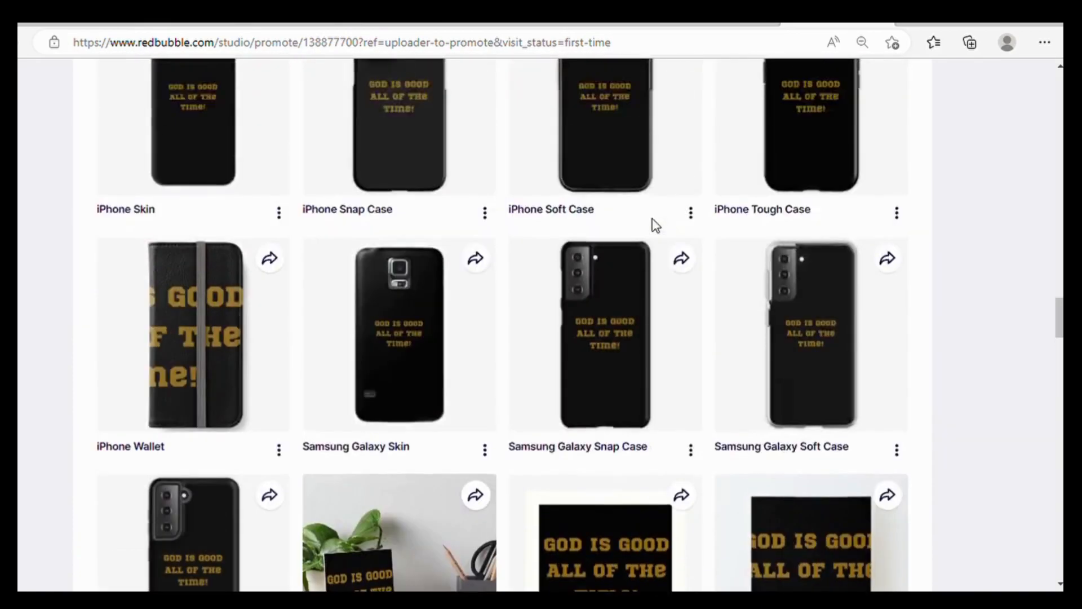
scroll(653, 222, up, 10)
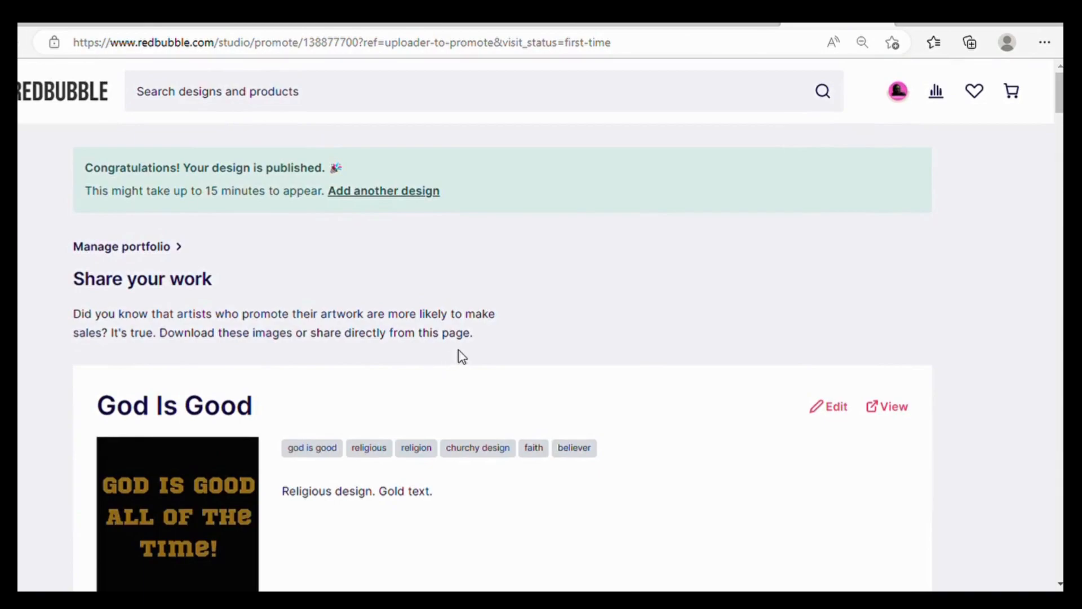
scroll(462, 357, down, 3)
scroll(480, 389, down, 4)
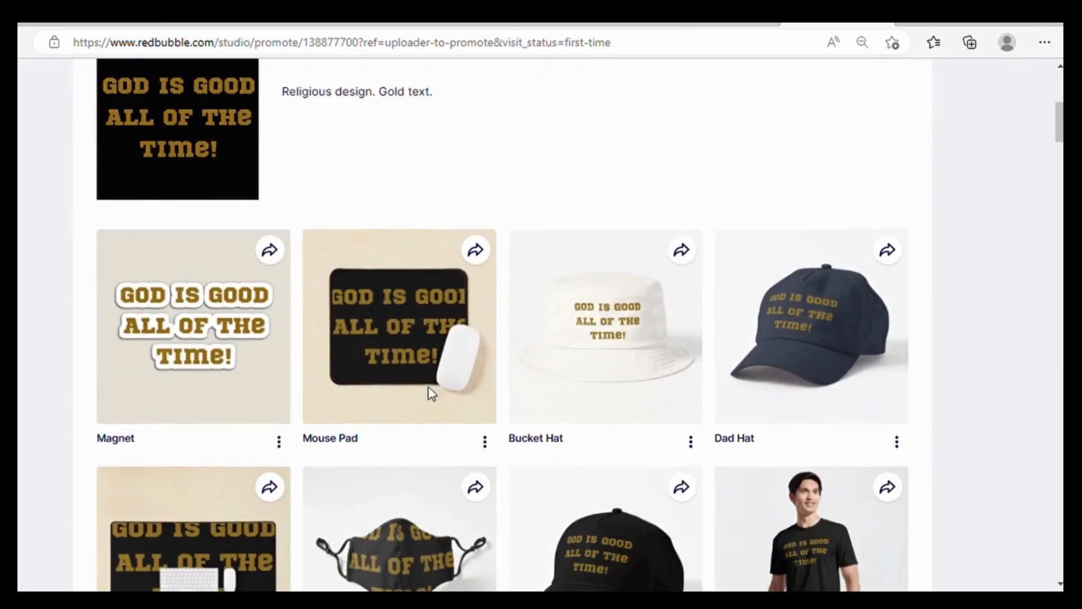
scroll(826, 317, up, 4)
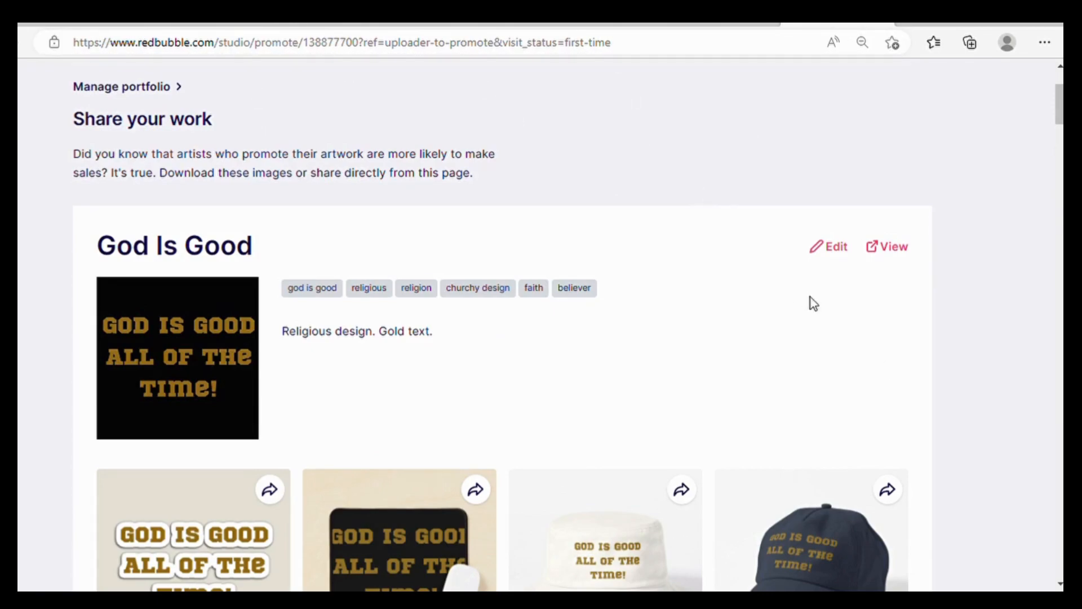
click(892, 249)
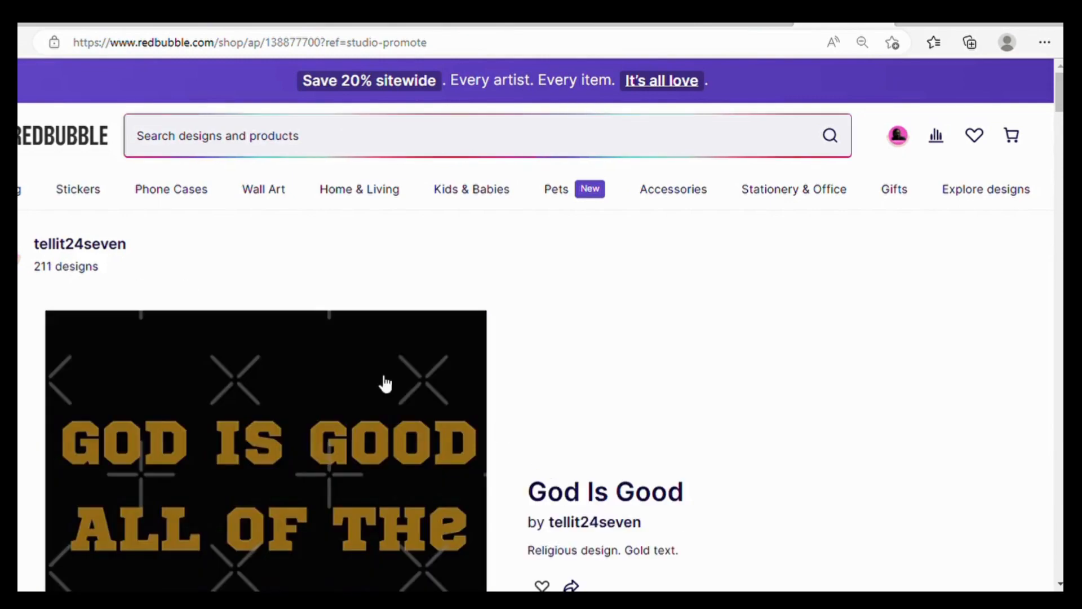
- Look through the shop page's hats, desk mat, clothing, stickers, laptop products and phone cases, checking the artwork and prices
scroll(430, 355, down, 10)
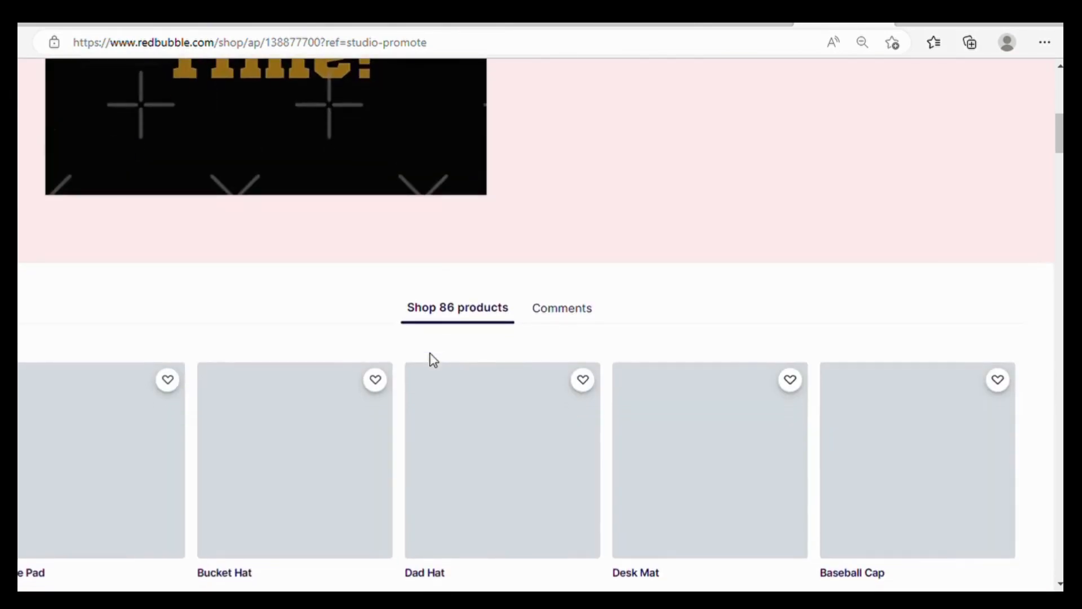
scroll(154, 372, down, 3)
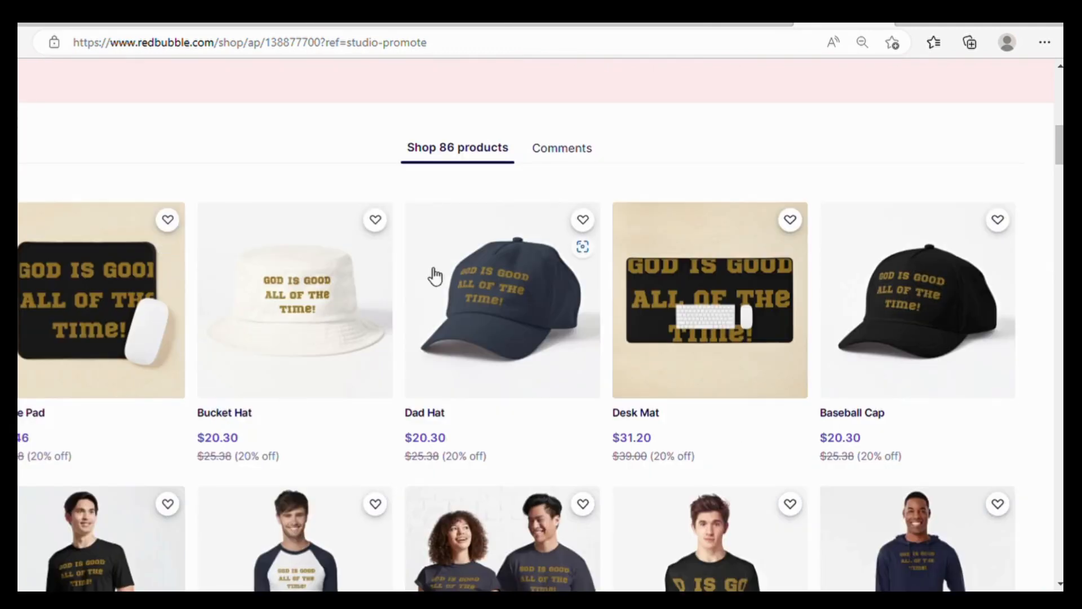
scroll(435, 276, down, 3)
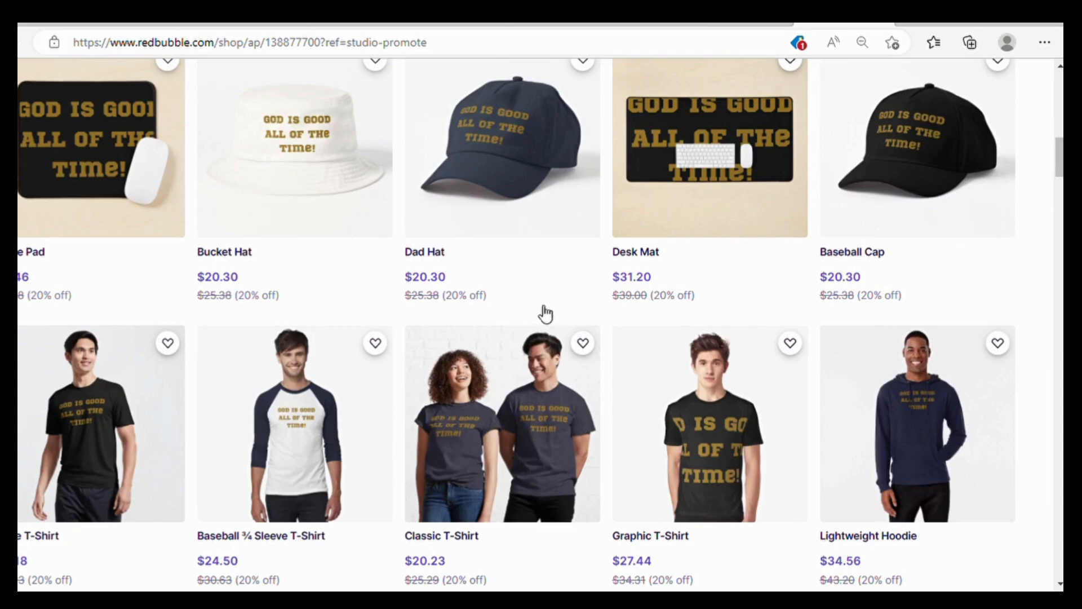
scroll(423, 253, down, 3)
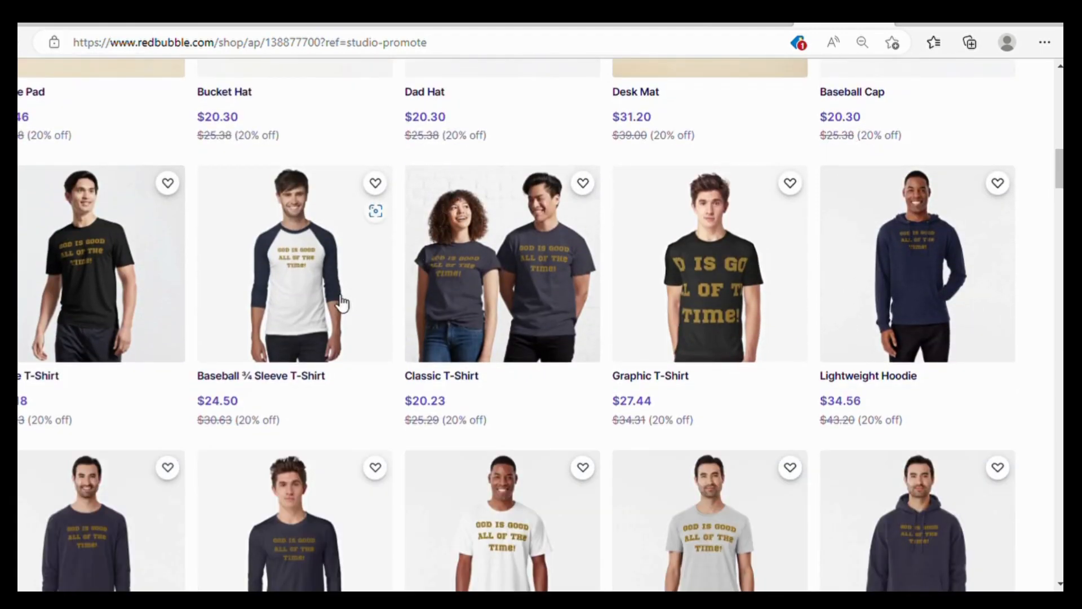
scroll(338, 307, down, 4)
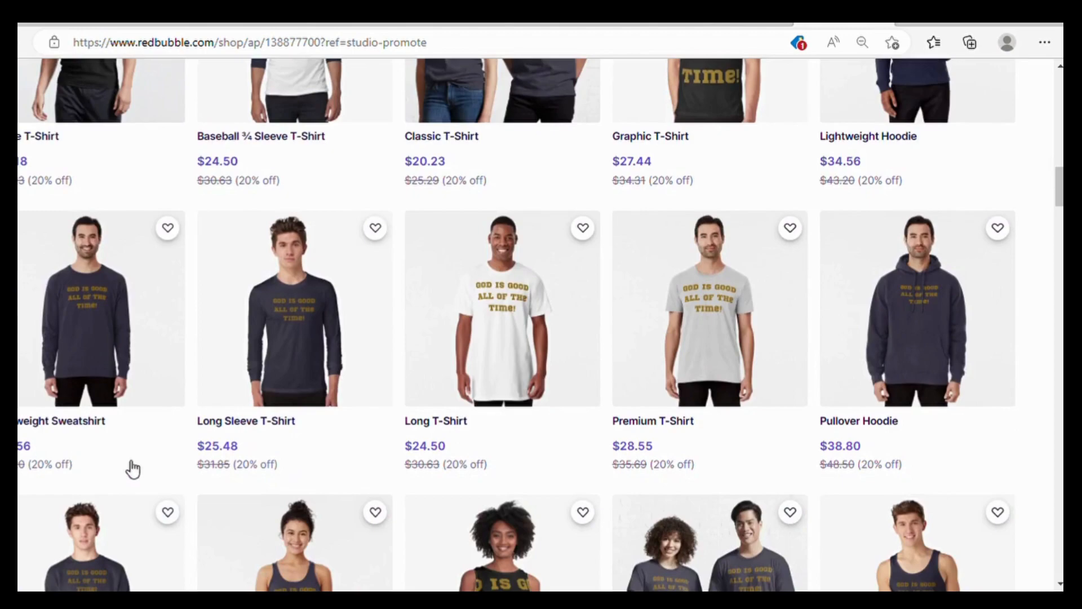
scroll(186, 379, down, 5)
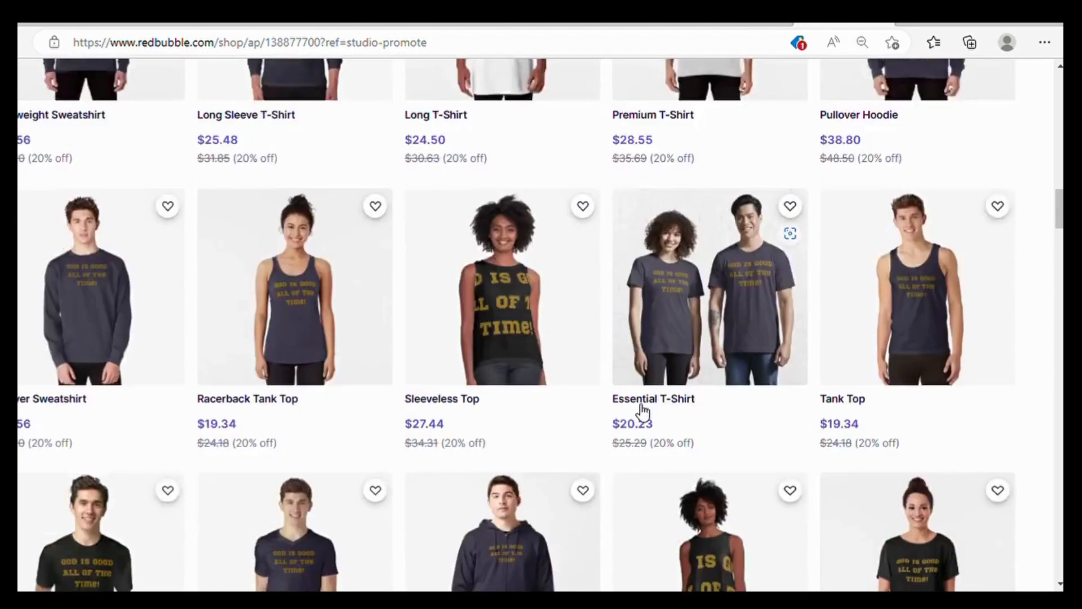
scroll(642, 412, down, 8)
scroll(643, 411, down, 2)
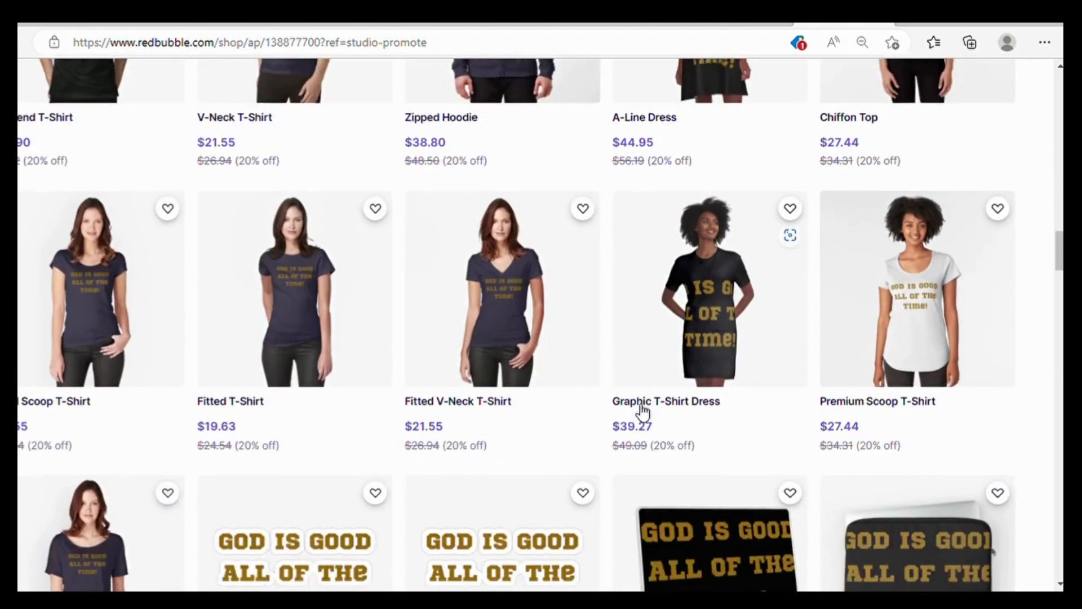
scroll(586, 387, down, 4)
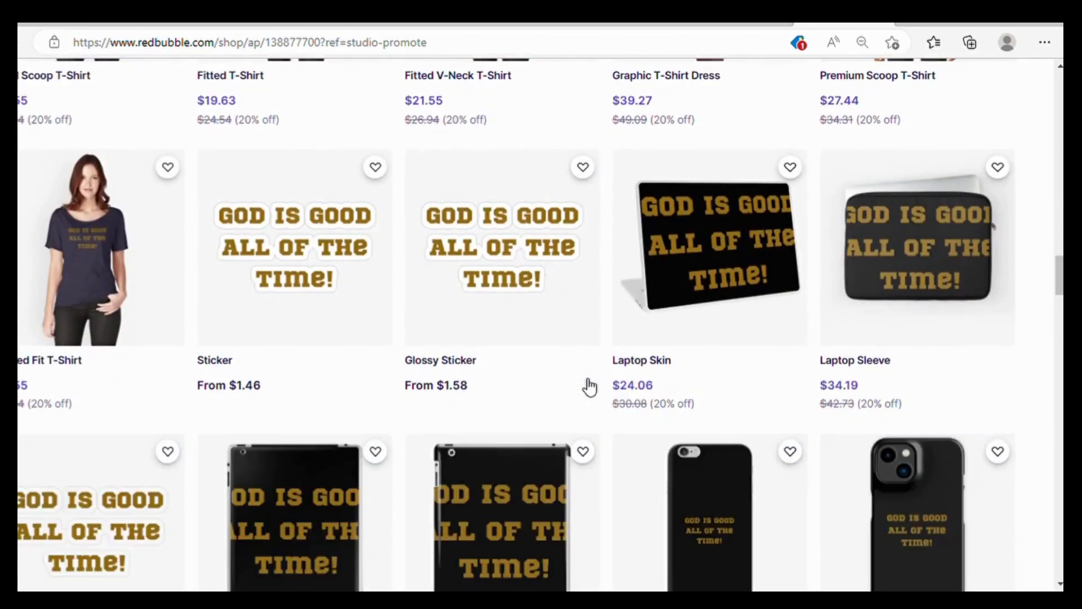
scroll(590, 386, down, 7)
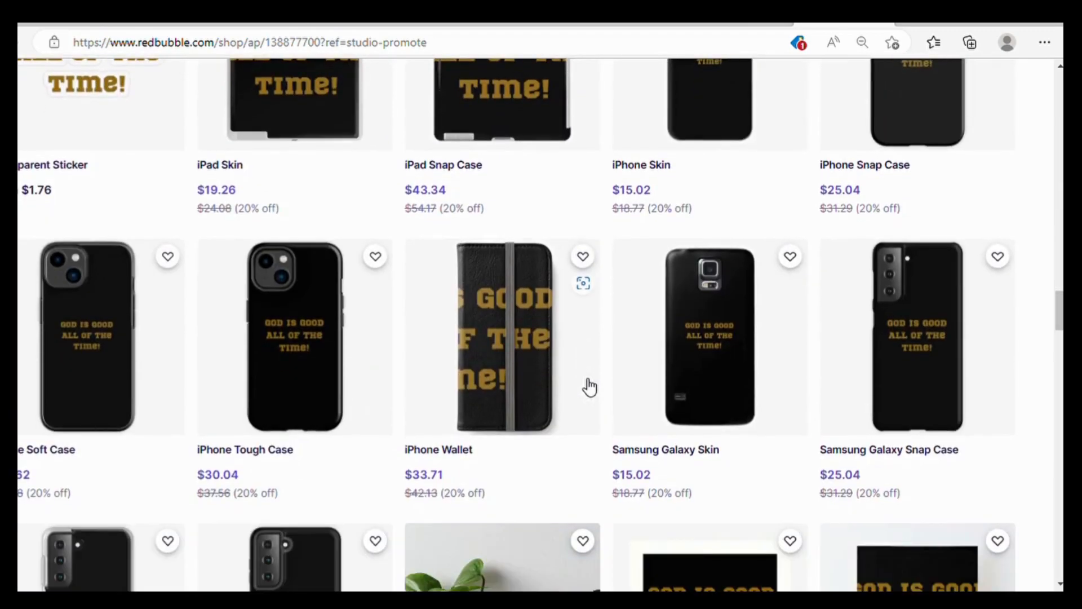
- Look through the shop page's wall art, home decor, bags, drinkware, stationery and apron, checking the artwork and prices
scroll(589, 387, down, 10)
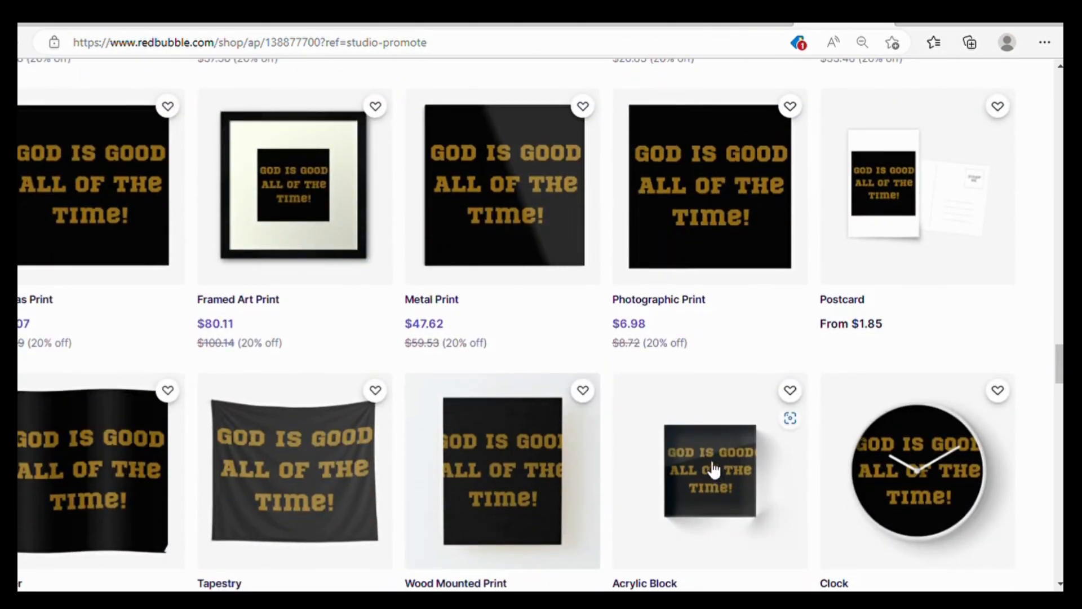
scroll(694, 460, down, 1)
scroll(692, 453, down, 4)
scroll(676, 445, down, 2)
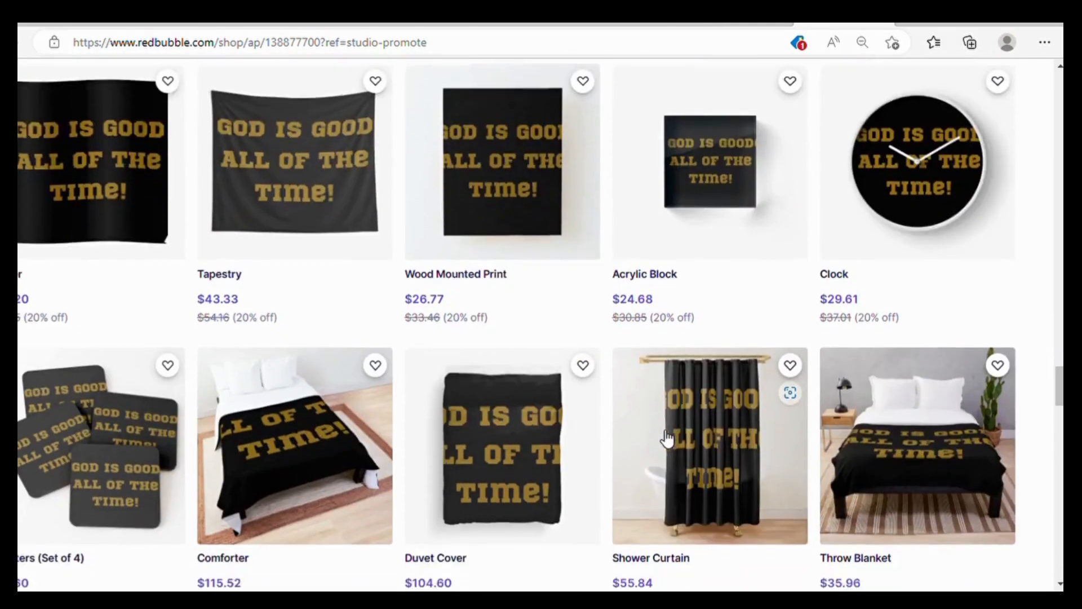
scroll(667, 439, down, 8)
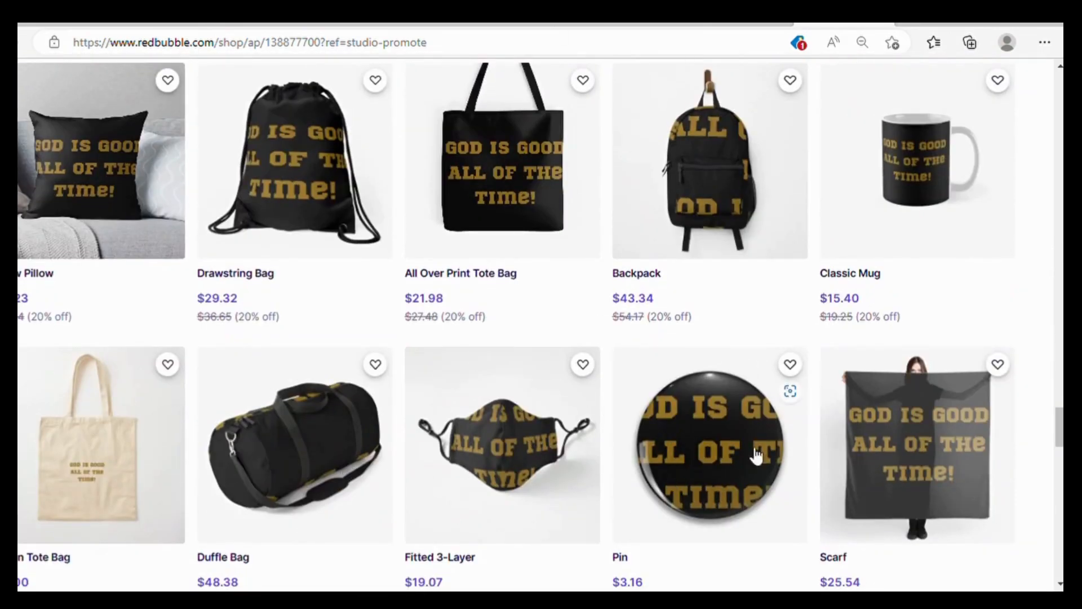
scroll(648, 432, down, 5)
scroll(580, 404, down, 5)
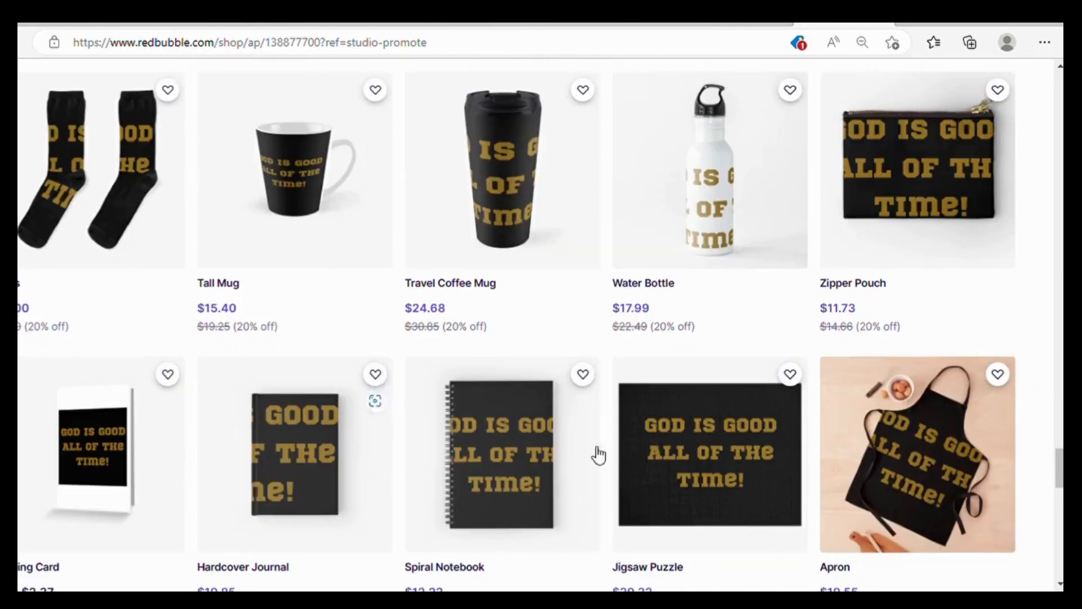
scroll(911, 427, down, 4)
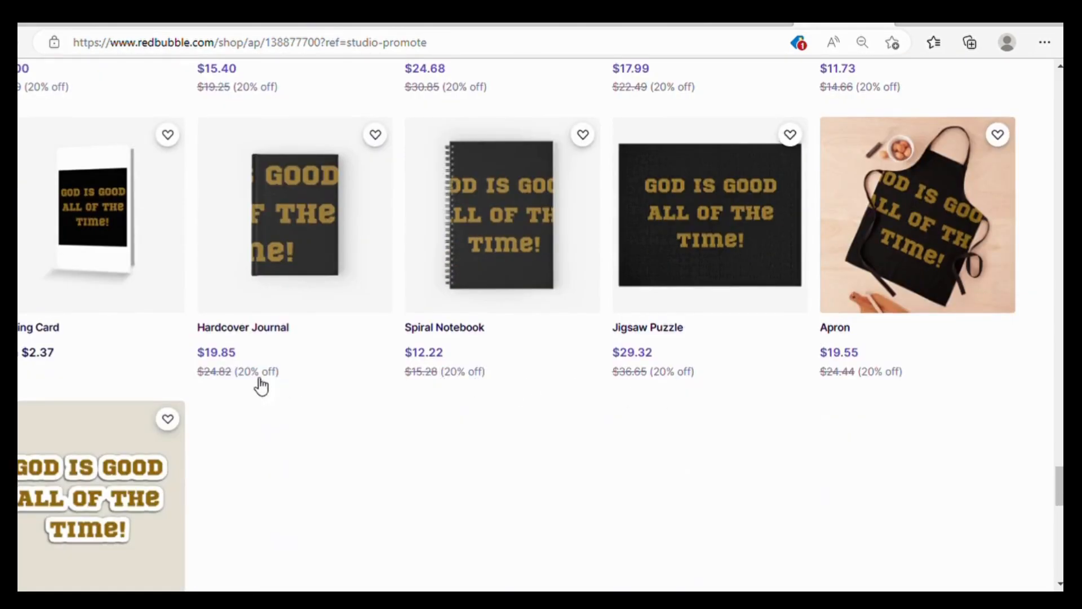
scroll(285, 387, up, 5)
scroll(471, 388, up, 3)
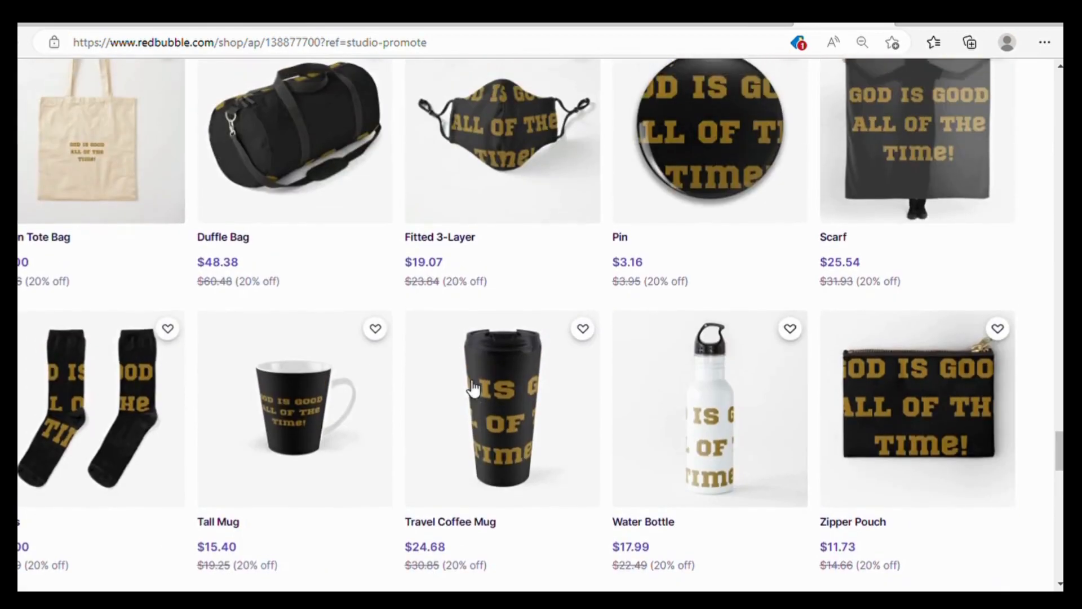
scroll(496, 385, down, 4)
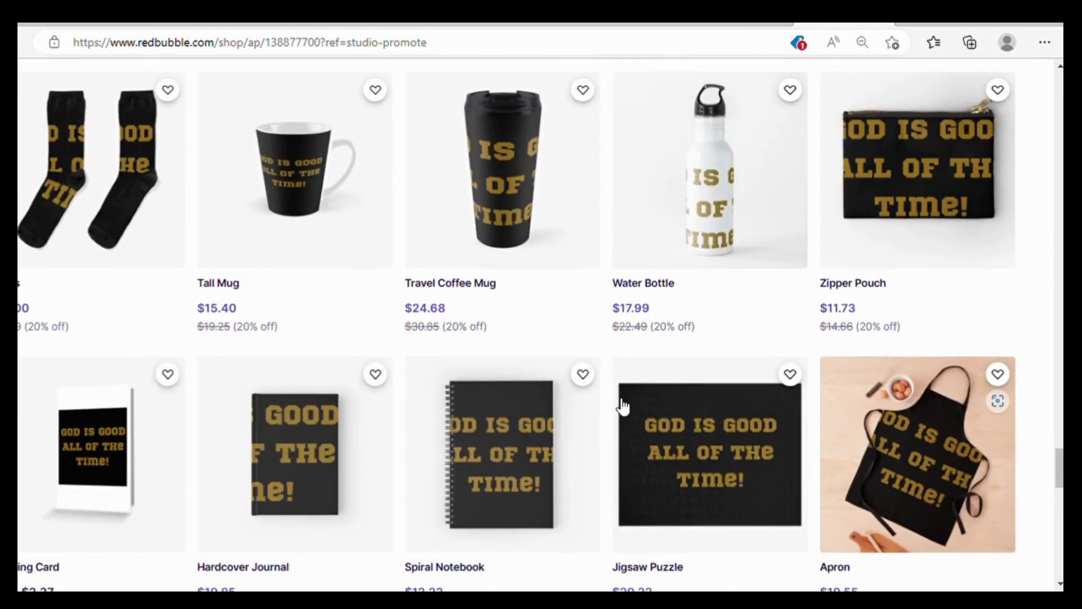
- Look back through the shop page's stationery, drinkware, bags, home decor, wall art, phone cases and stickers, checking the artwork
scroll(415, 333, down, 2)
scroll(413, 336, up, 10)
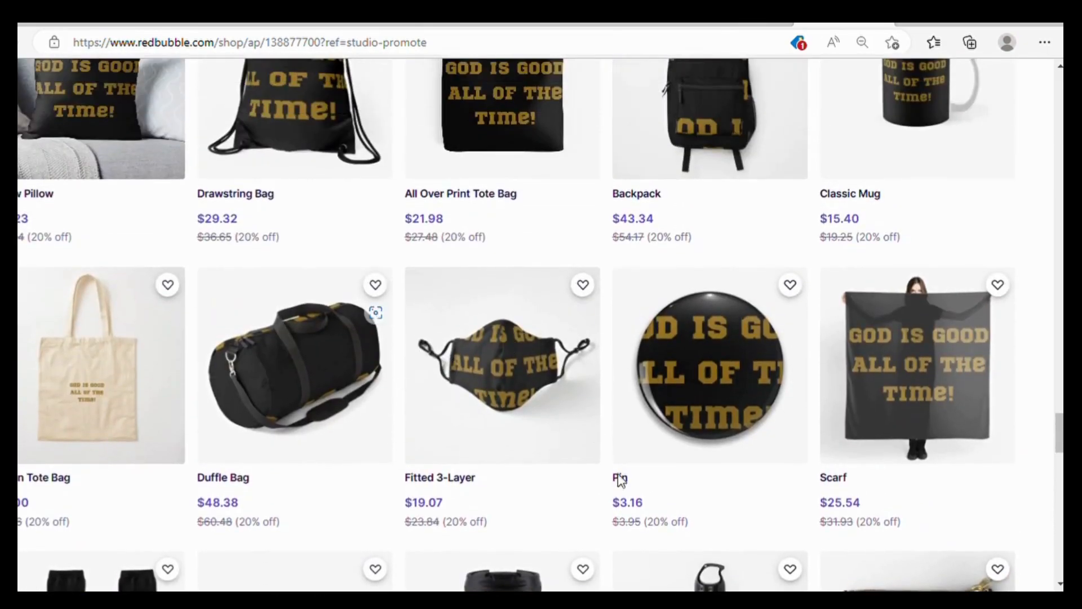
scroll(526, 369, up, 8)
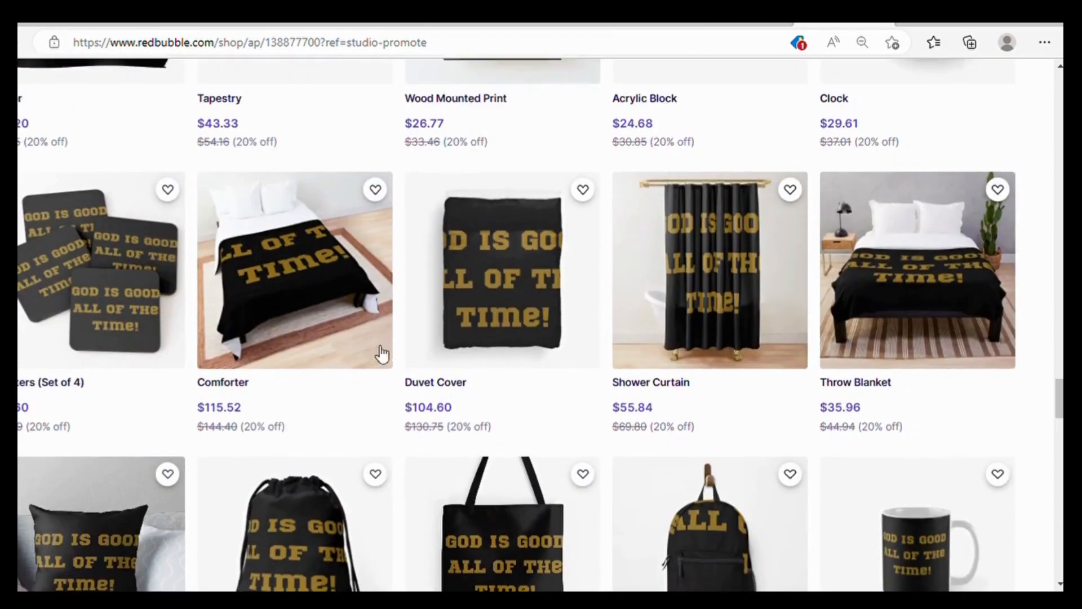
scroll(644, 291, up, 13)
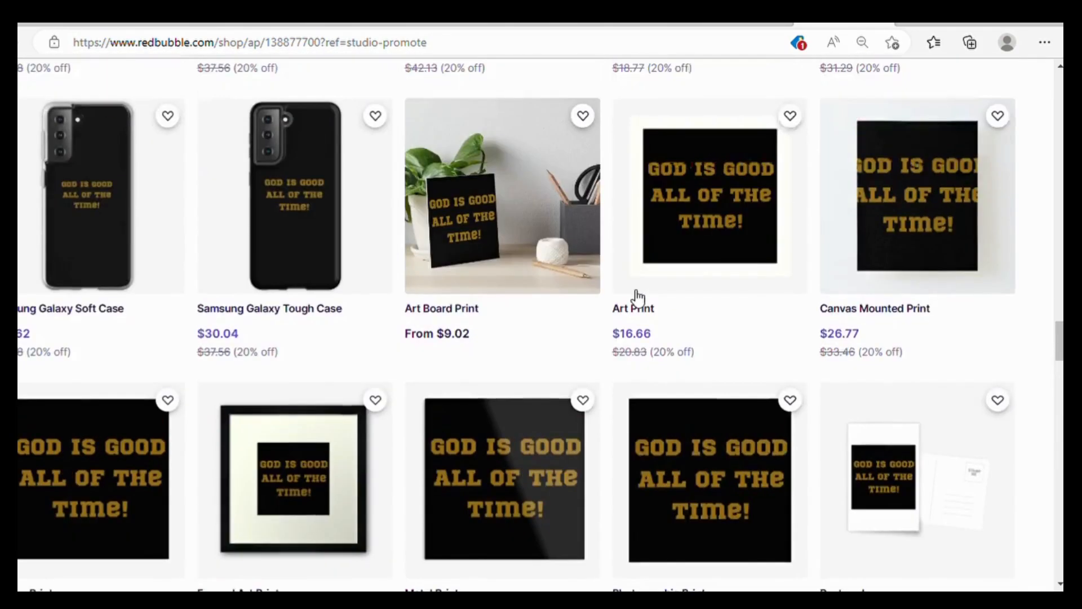
scroll(638, 297, up, 13)
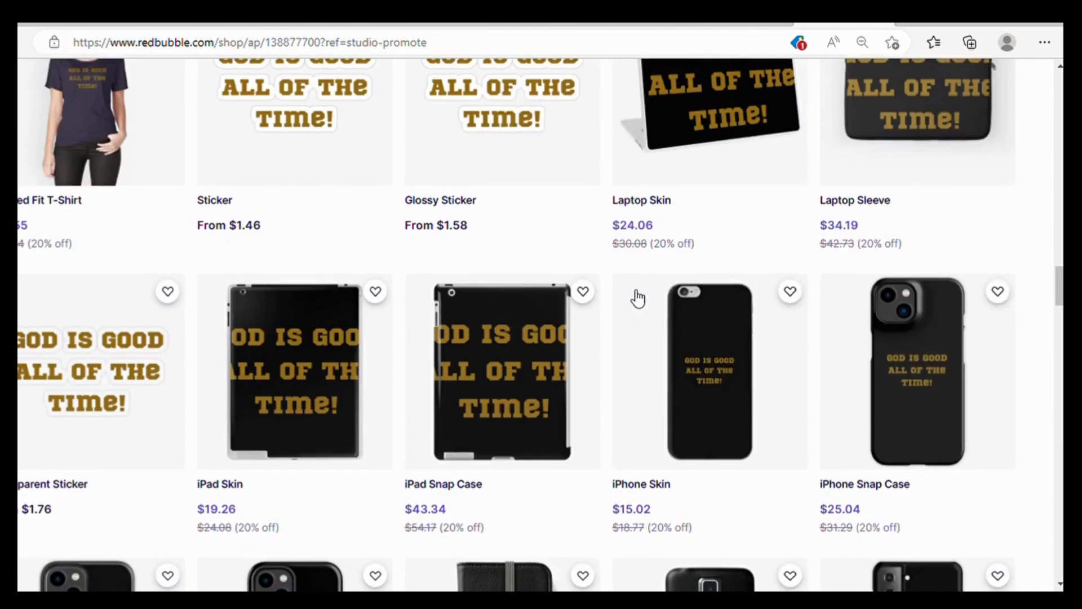
scroll(637, 297, up, 8)
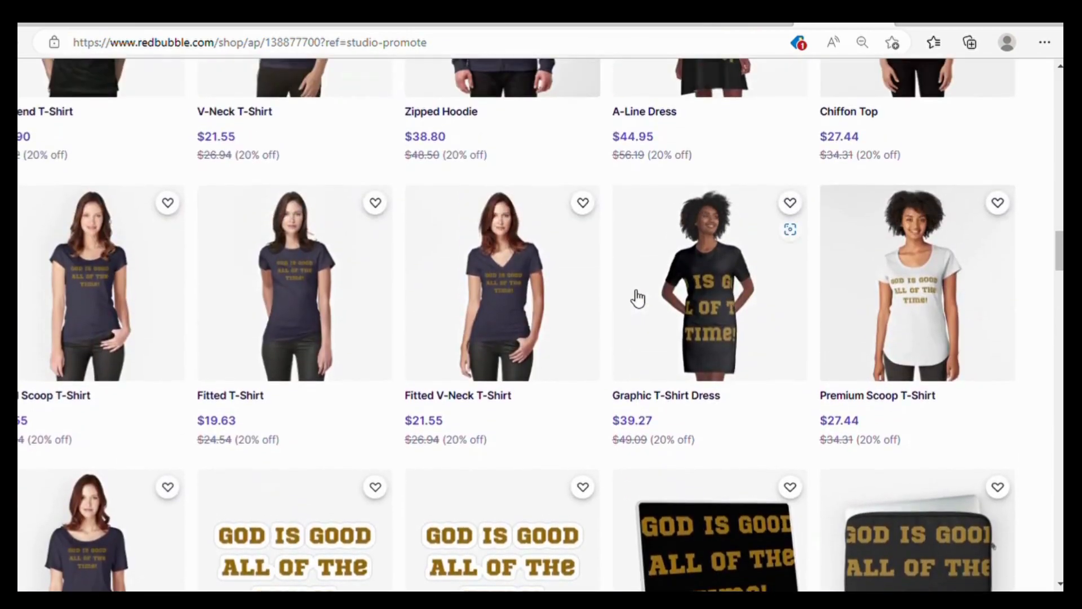
- Recheck the artwork on the shop page's dresses, hoodies, T-shirts, hats and desk mat, returning to the start of the product list
scroll(838, 290, up, 3)
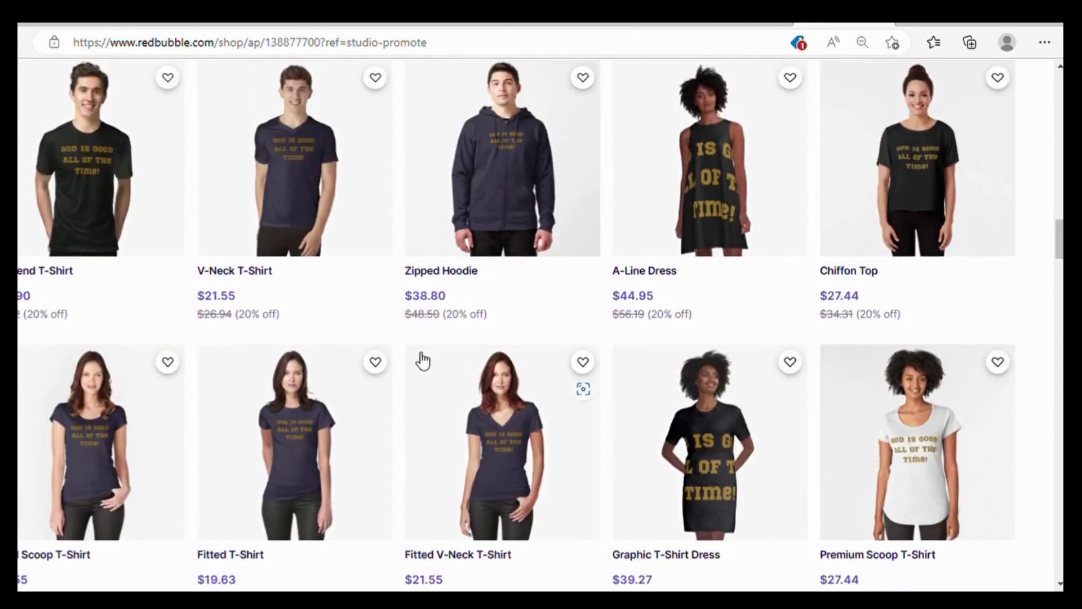
scroll(529, 344, up, 4)
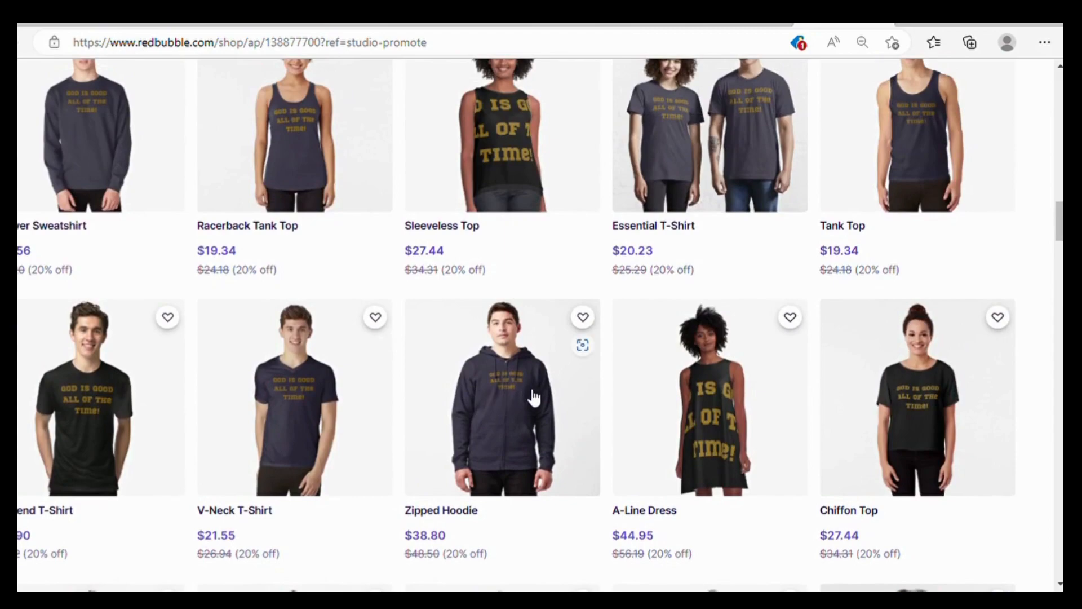
scroll(596, 394, up, 4)
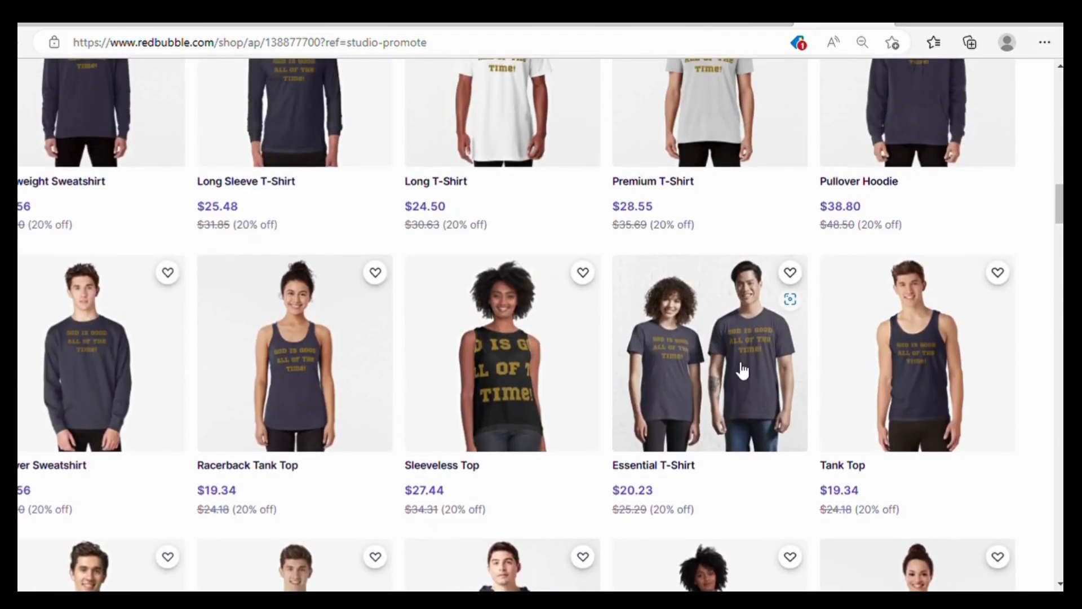
scroll(660, 390, up, 3)
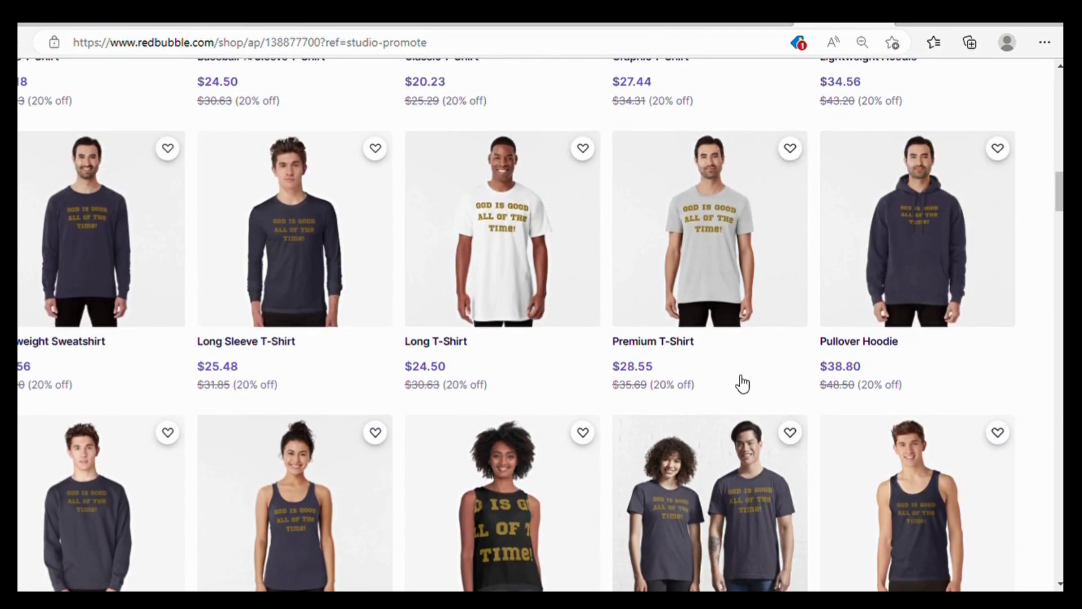
scroll(740, 382, up, 4)
scroll(696, 358, up, 4)
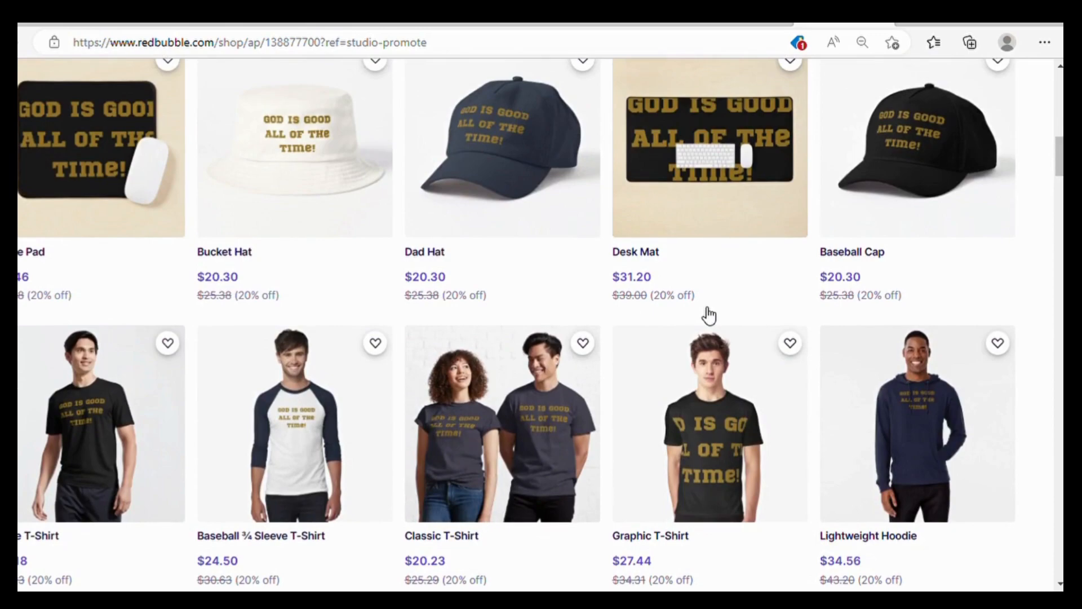
scroll(720, 268, up, 10)
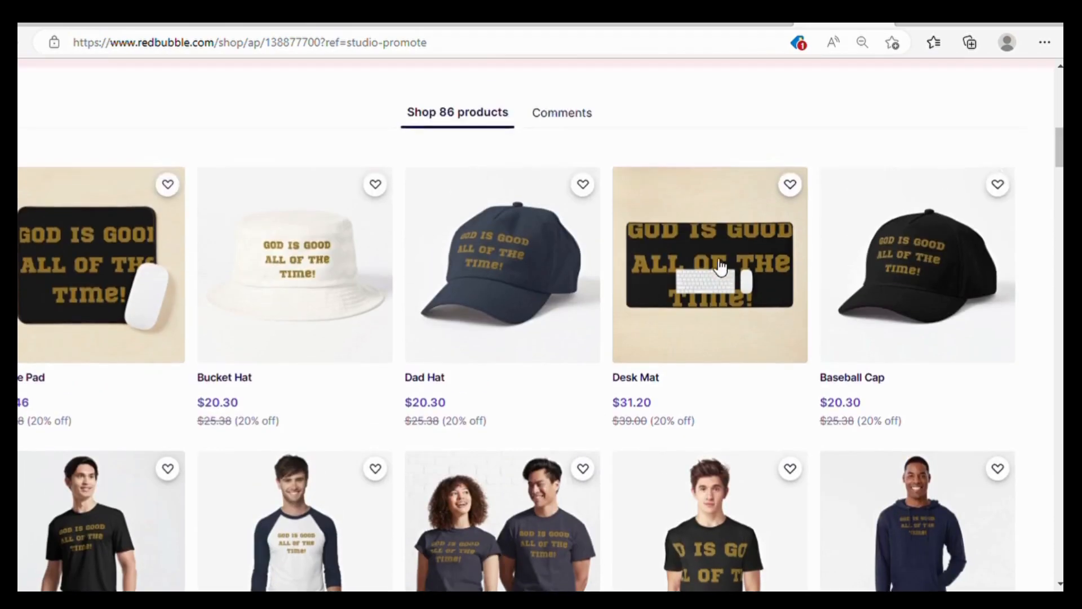